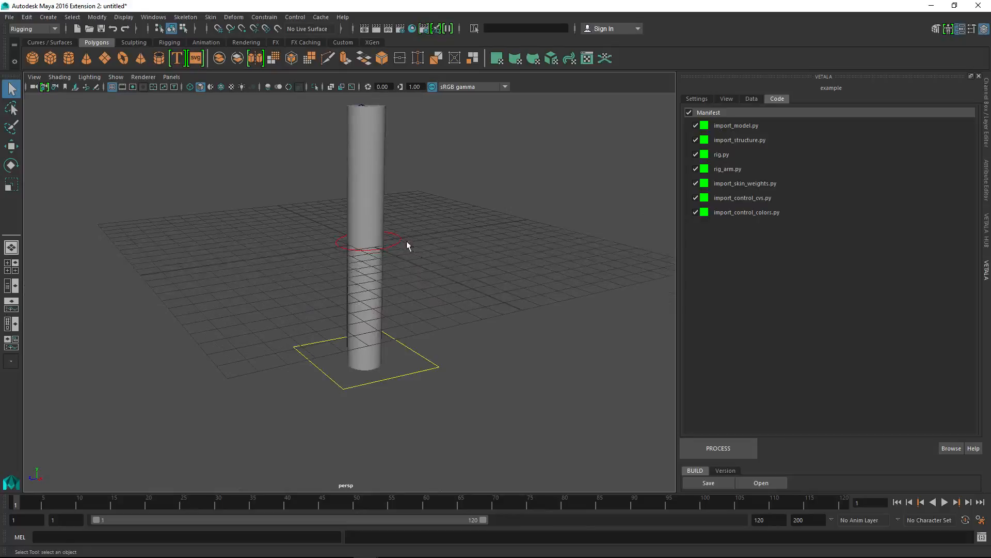
Bend the arm by rotating the elbow control CNT_ARM_2_C and setting its Rotate Z to 90.
click(405, 241)
key(e)
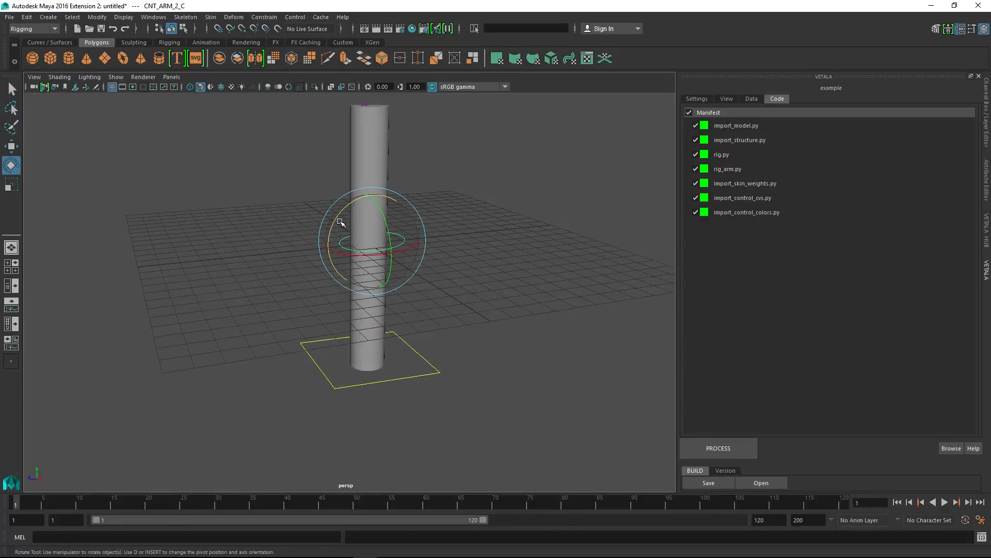
drag(341, 222, 335, 315)
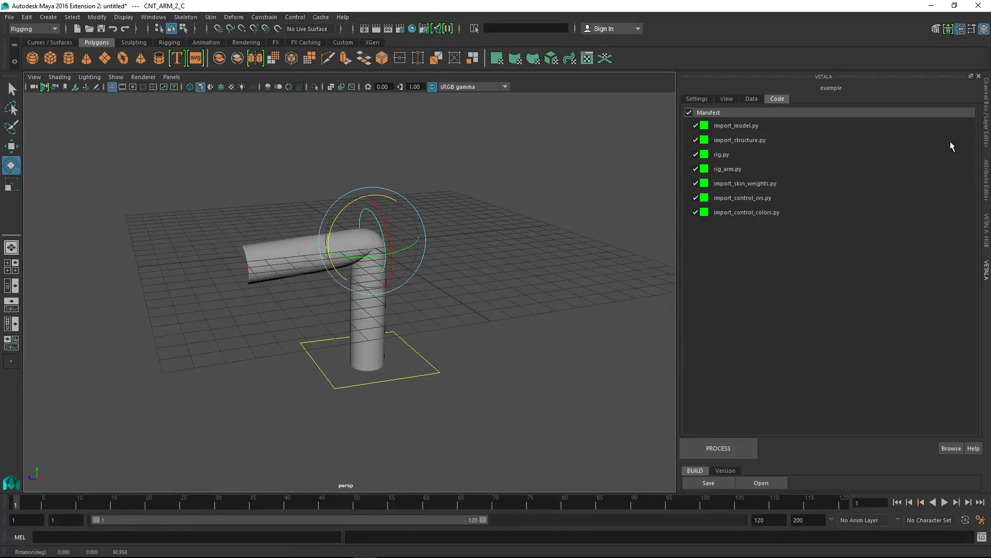
click(986, 113)
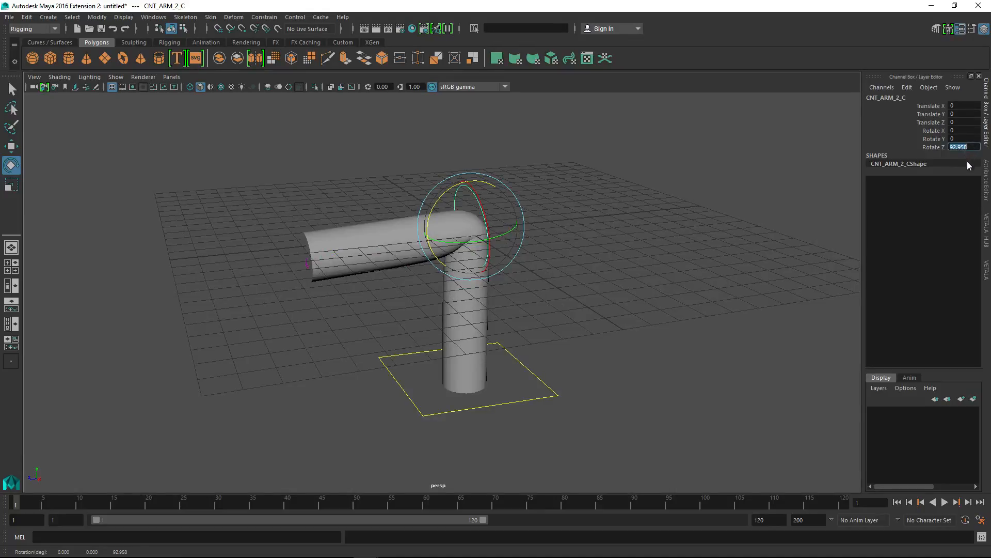
text(90)
key(Return)
Open the Correctives application from the Vetala Hub and clear the selection of the arm mesh.
click(532, 290)
alt+drag(517, 298, 431, 253)
alt+right_drag(431, 254, 518, 288)
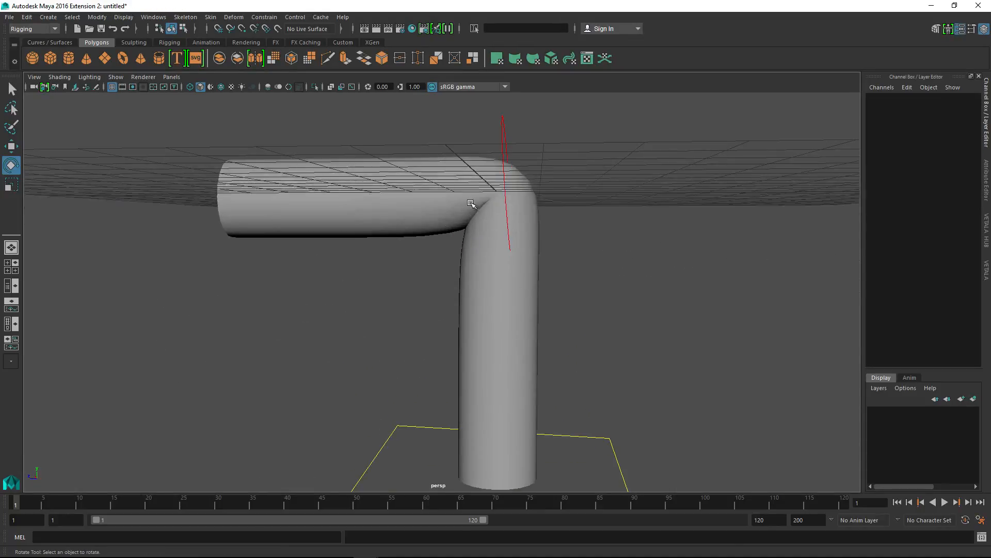
click(471, 203)
alt+drag(482, 332, 568, 335)
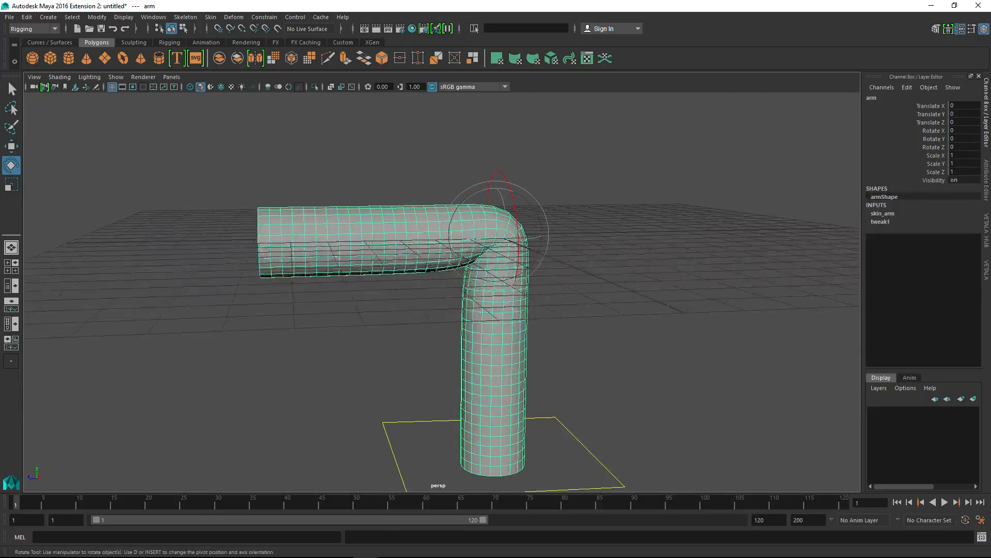
click(988, 243)
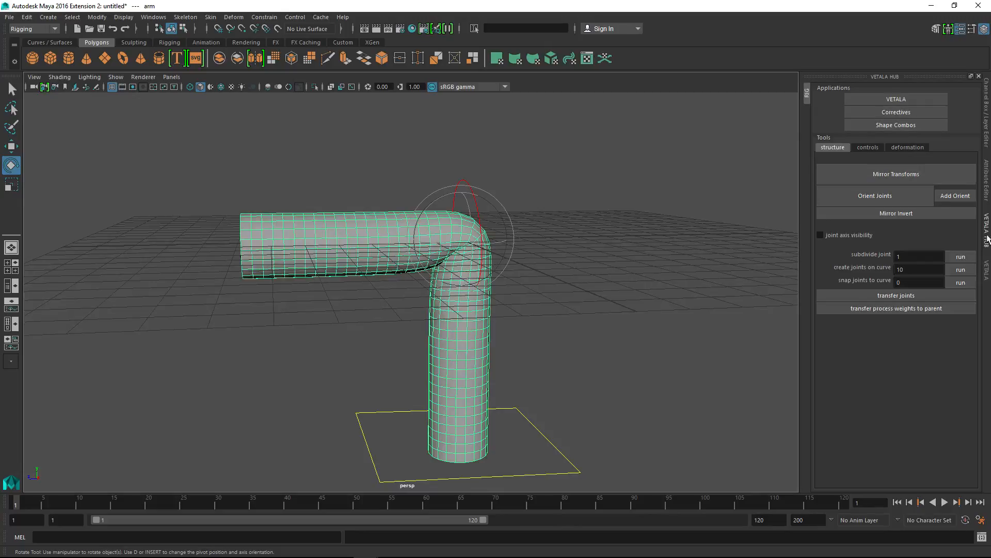
click(900, 114)
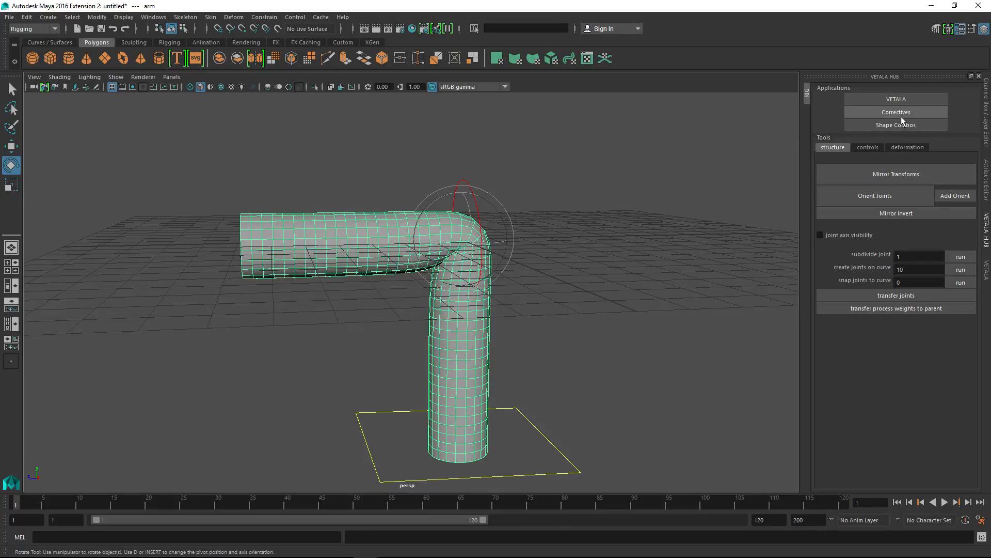
alt+middle_drag(575, 305, 569, 286)
alt+drag(568, 286, 631, 402)
click(531, 303)
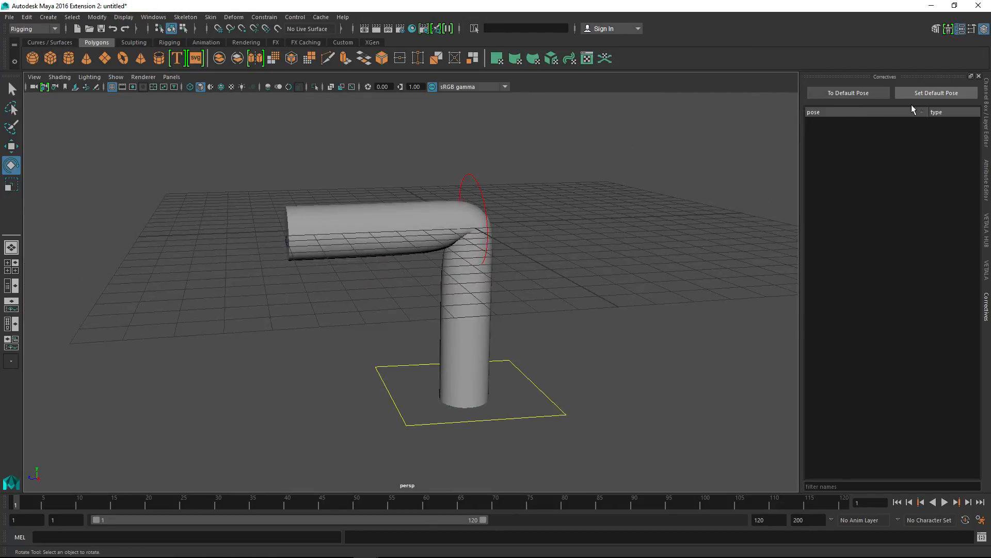
Show the arm in wireframe, set the elbow control's Rotate Z to 0, and return to the Correctives tool.
alt+drag(609, 230, 400, 300)
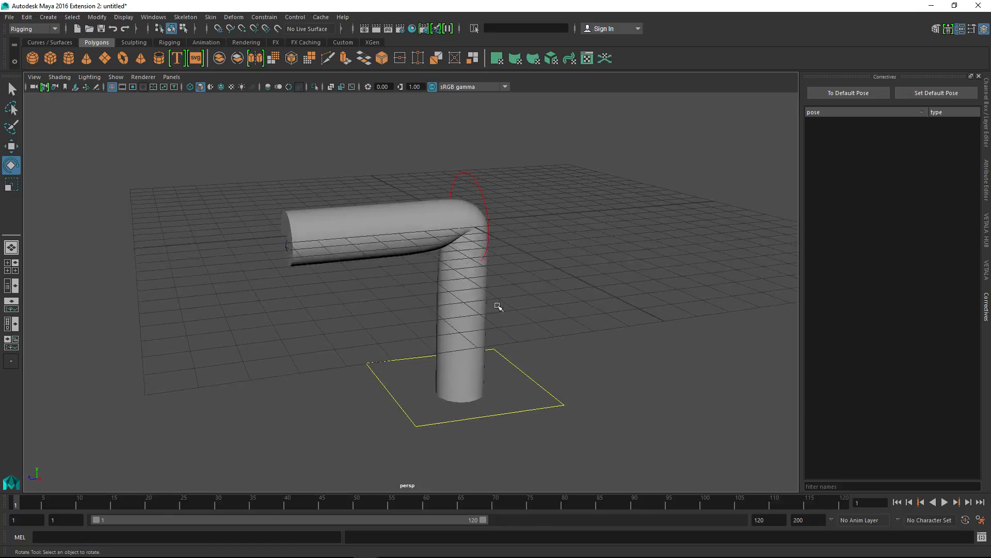
alt+drag(547, 312, 606, 316)
key(4)
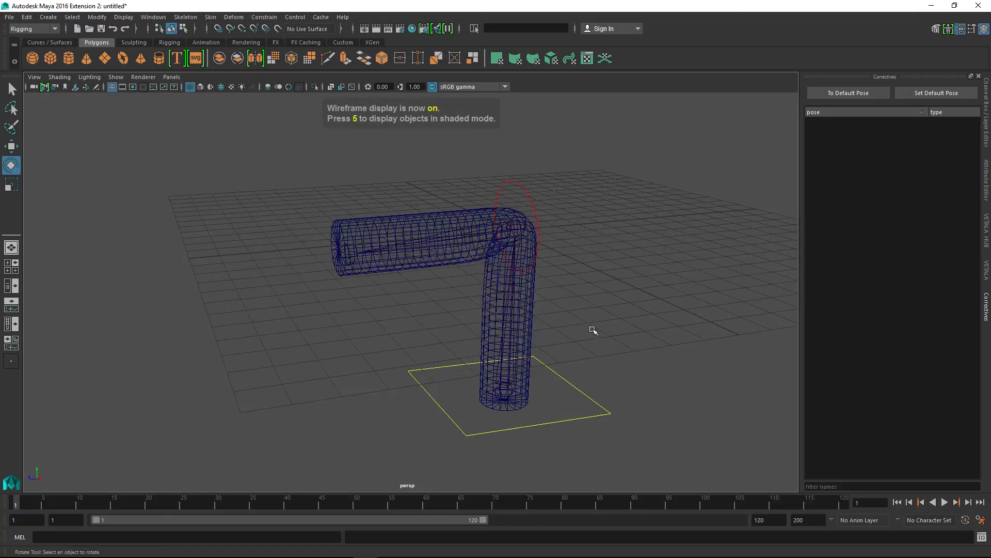
alt+drag(505, 271, 507, 294)
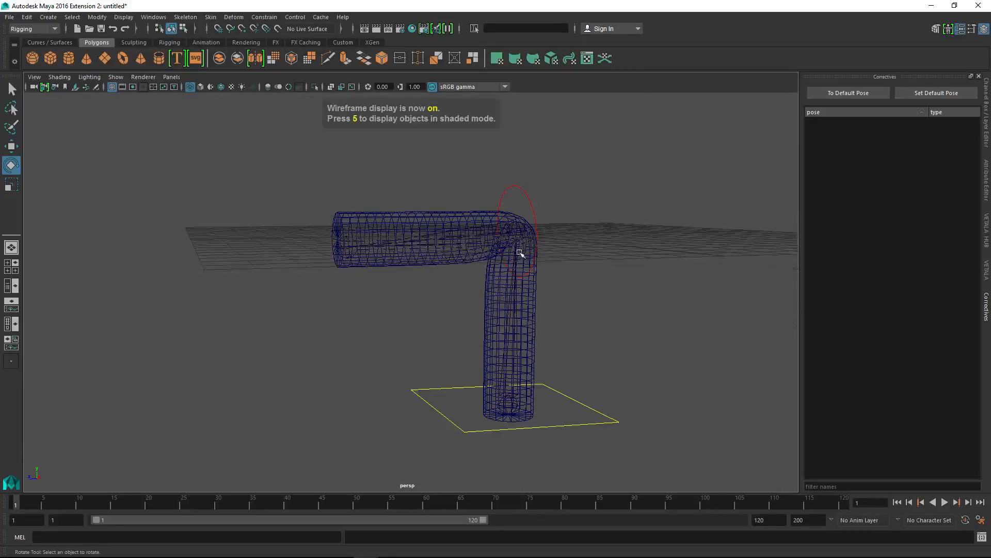
click(515, 187)
click(986, 131)
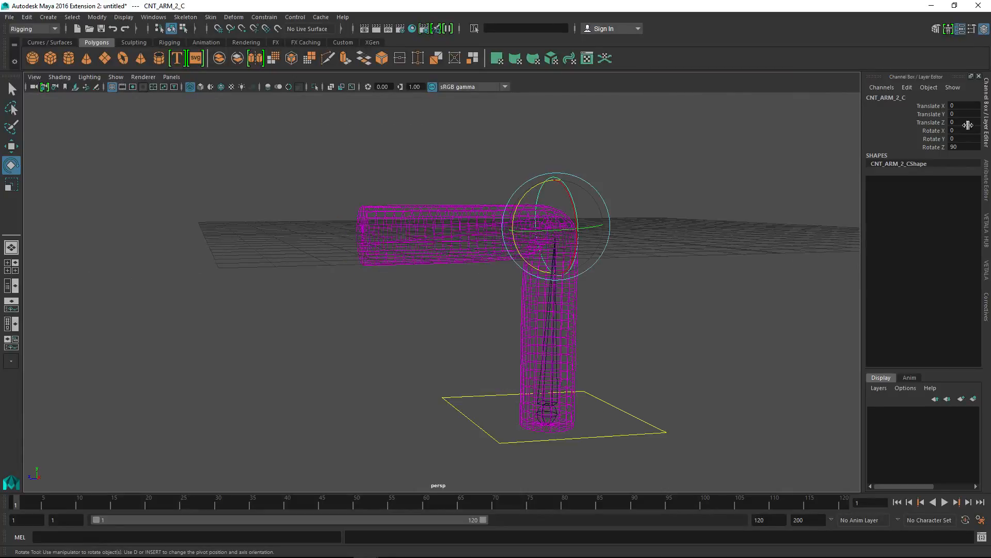
click(966, 147)
text(0)
key(Return)
click(986, 317)
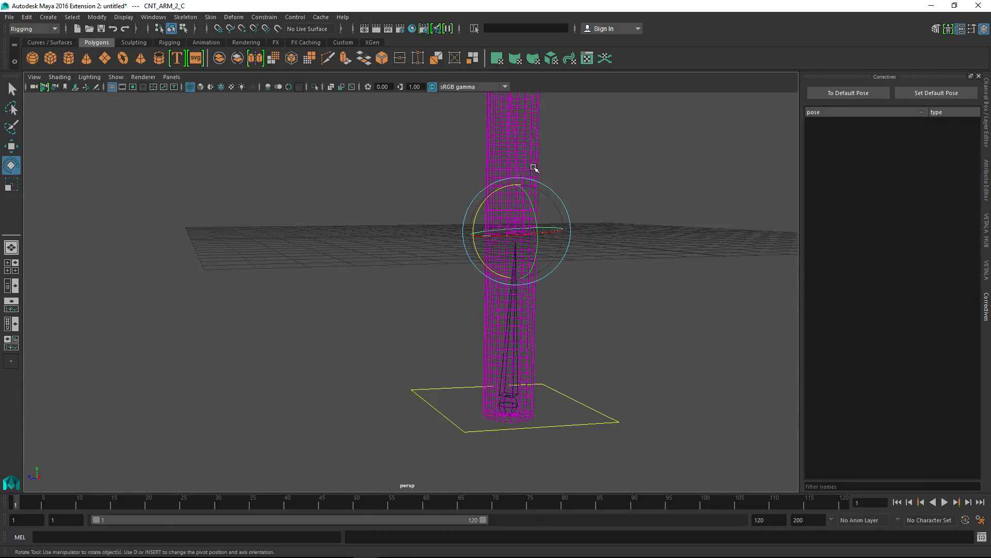
Rotate the elbow control about 82 degrees around Z and send the rig back to its default pose.
alt+middle_drag(534, 168, 570, 231)
alt+right_drag(570, 231, 551, 246)
click(595, 268)
click(550, 291)
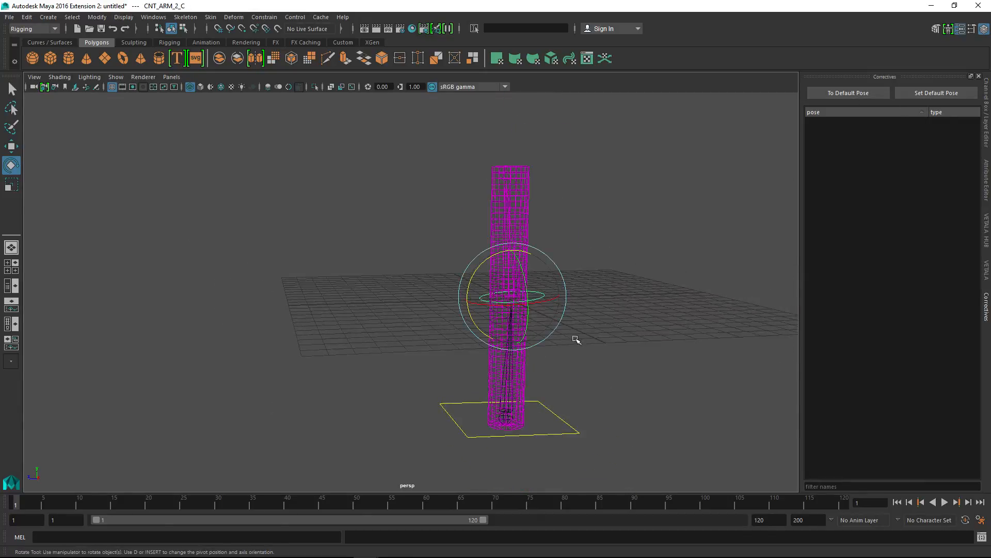
drag(476, 273, 479, 309)
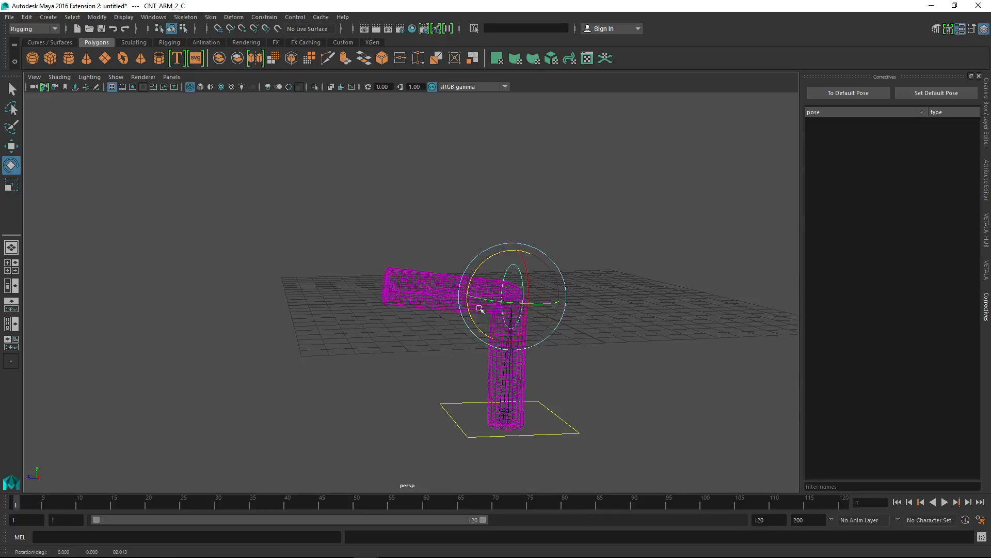
click(839, 95)
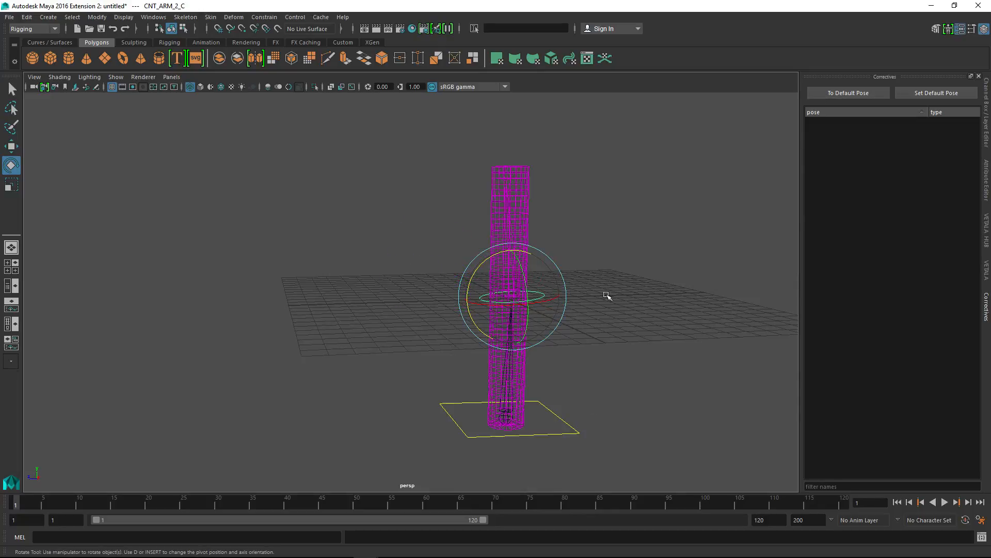
Bend the arm again with the elbow control and set its Rotate Z to exactly 90.
click(589, 330)
click(544, 294)
drag(480, 266, 481, 343)
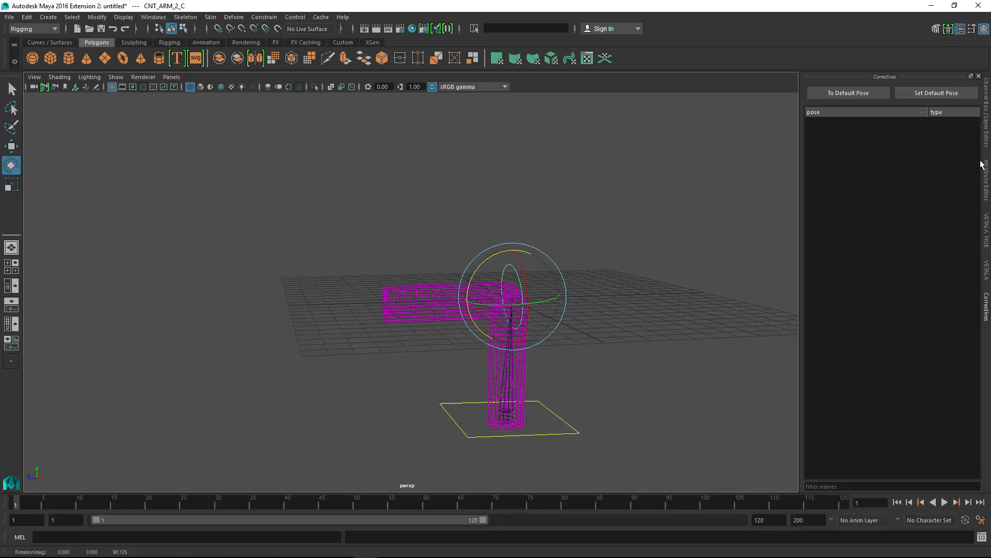
click(987, 143)
click(965, 146)
text(90)
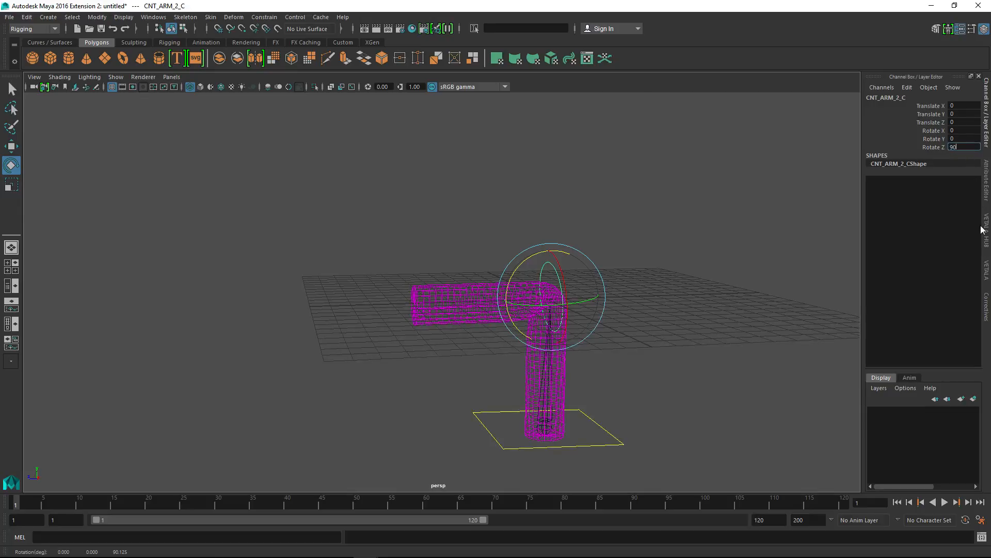
key(Return)
Switch the bent arm to shaded display, bring back the Correctives tool and leave nothing selected.
click(611, 246)
alt+right_drag(573, 290, 587, 320)
alt+middle_drag(586, 320, 562, 241)
click(548, 248)
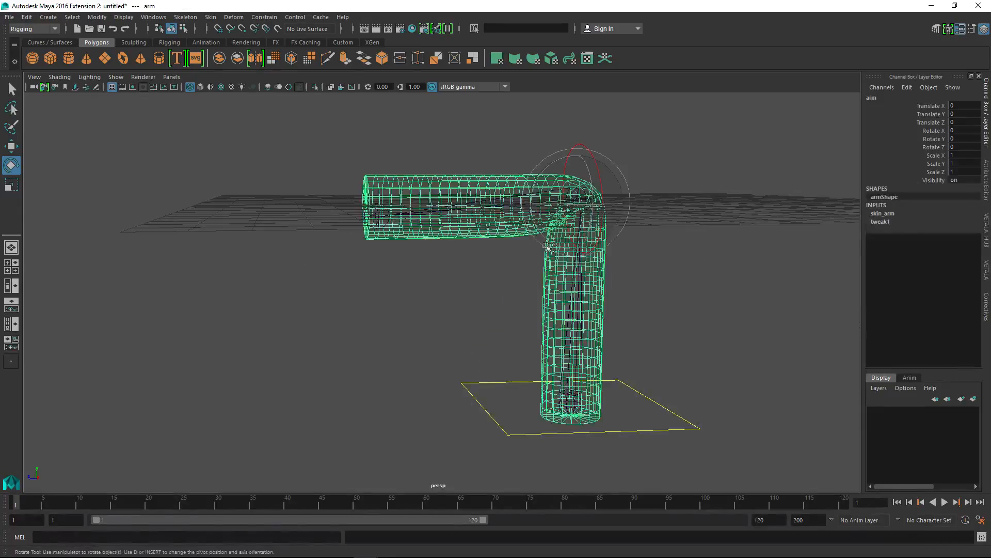
alt+drag(549, 249, 556, 262)
key(5)
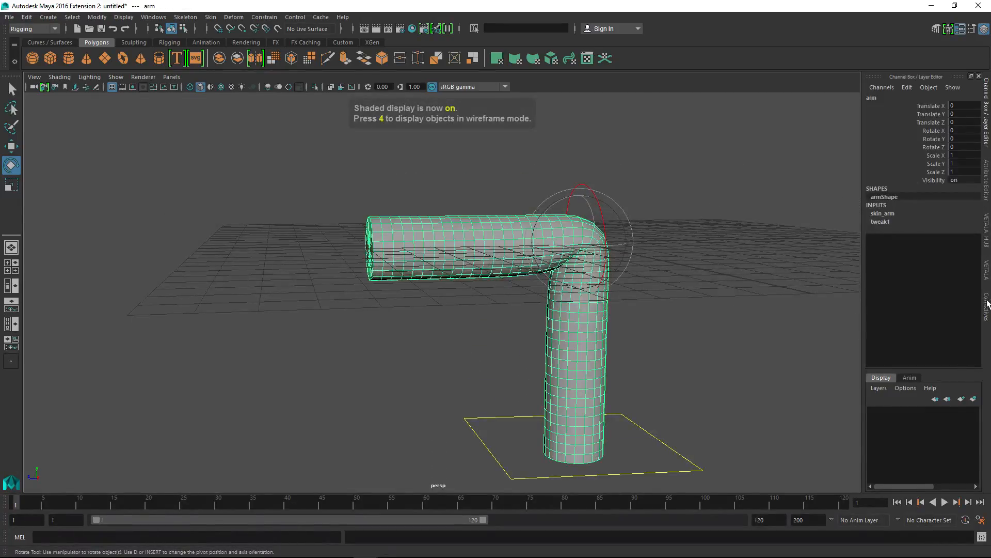
click(986, 305)
click(689, 226)
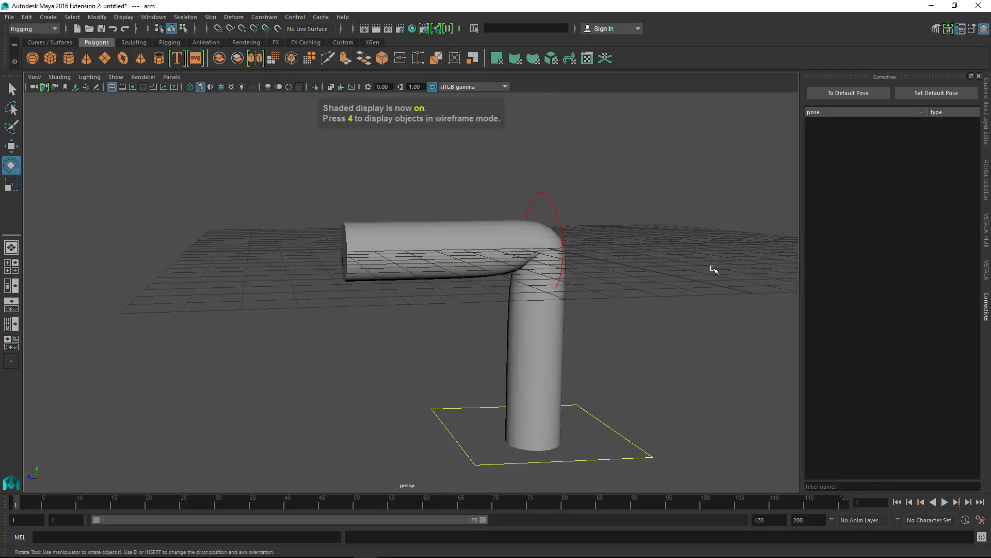
Select the elbow joint in wireframe display and create a new cone pose for it, leaving the scene selection empty.
right_click(826, 122)
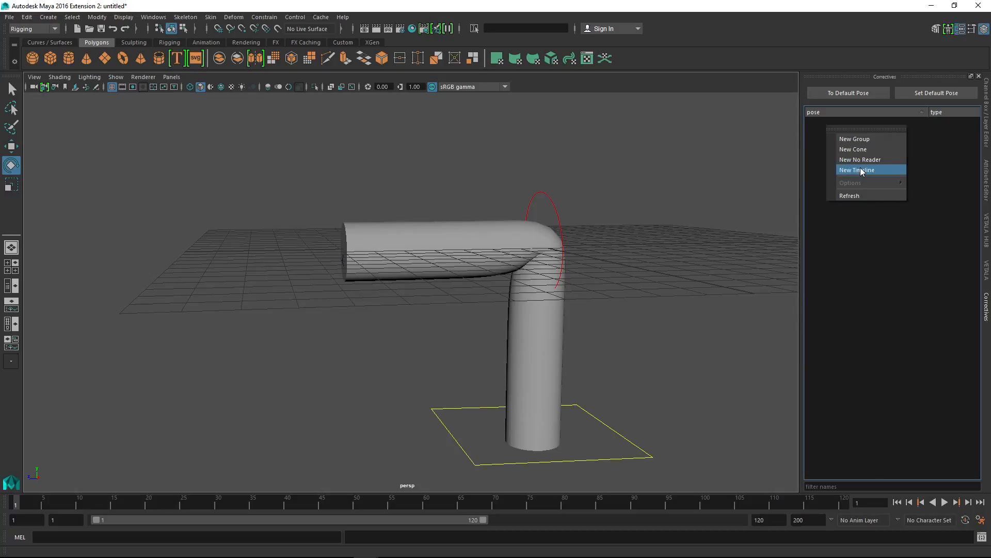
click(675, 246)
drag(432, 175, 488, 231)
key(4)
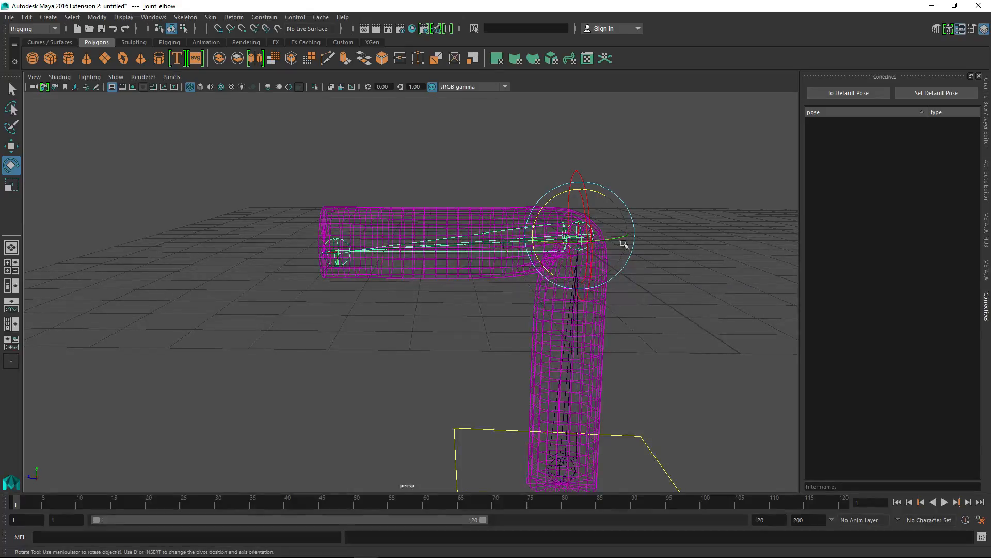
right_click(863, 153)
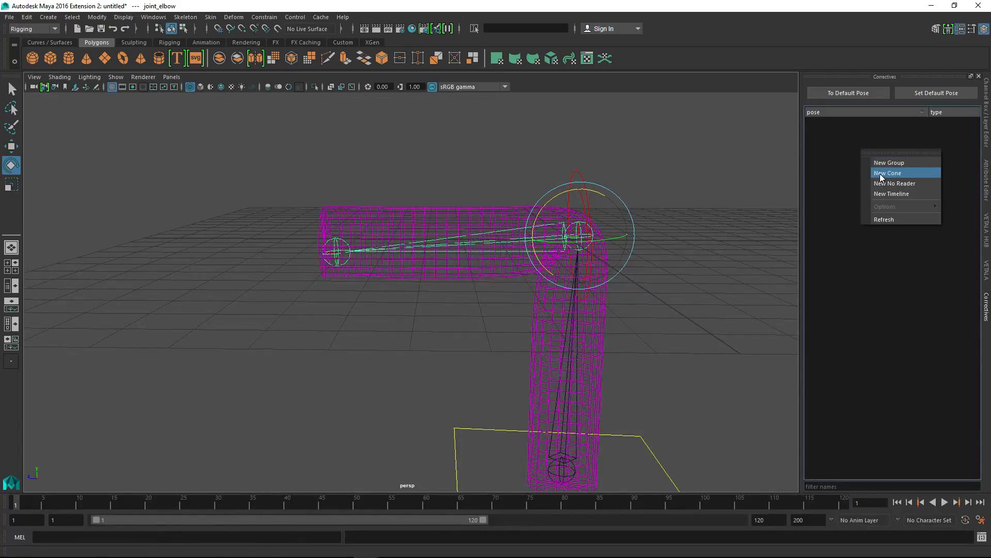
click(881, 175)
alt+drag(613, 294, 695, 356)
click(695, 356)
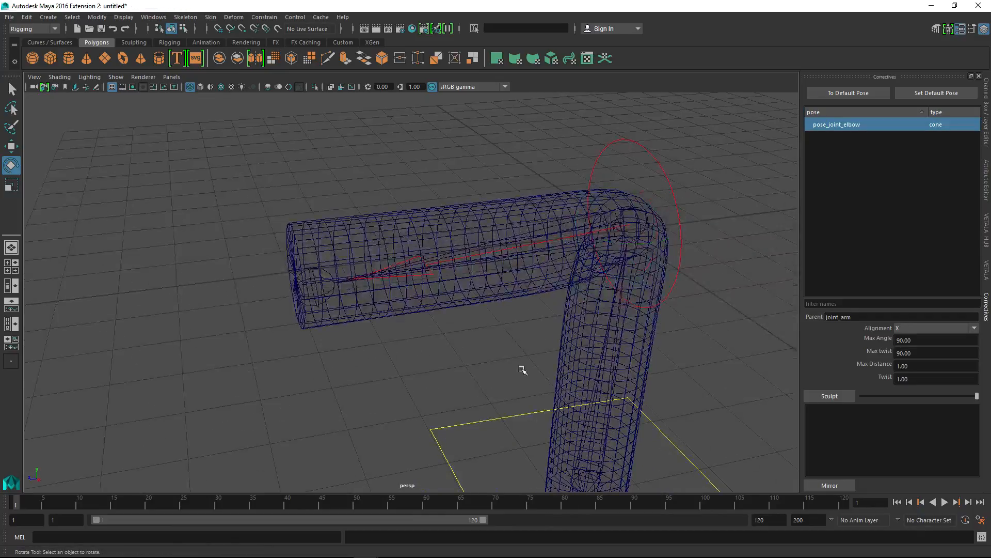
Examine the elbow's cone pose reader along the forearm together with its Max Angle setting.
alt+middle_drag(471, 303, 422, 275)
alt+right_drag(315, 247, 359, 239)
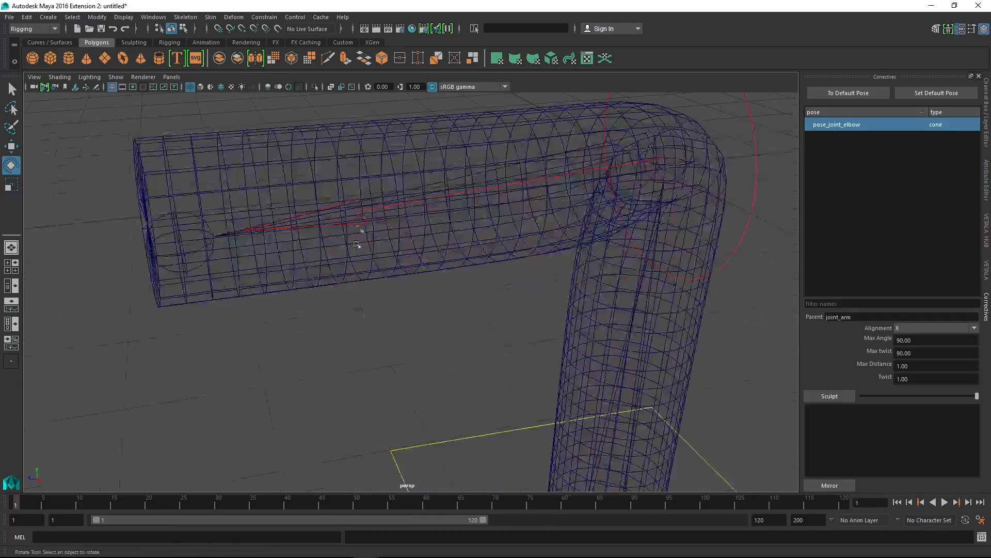
click(510, 183)
alt+right_drag(498, 259, 315, 240)
alt+drag(316, 240, 378, 219)
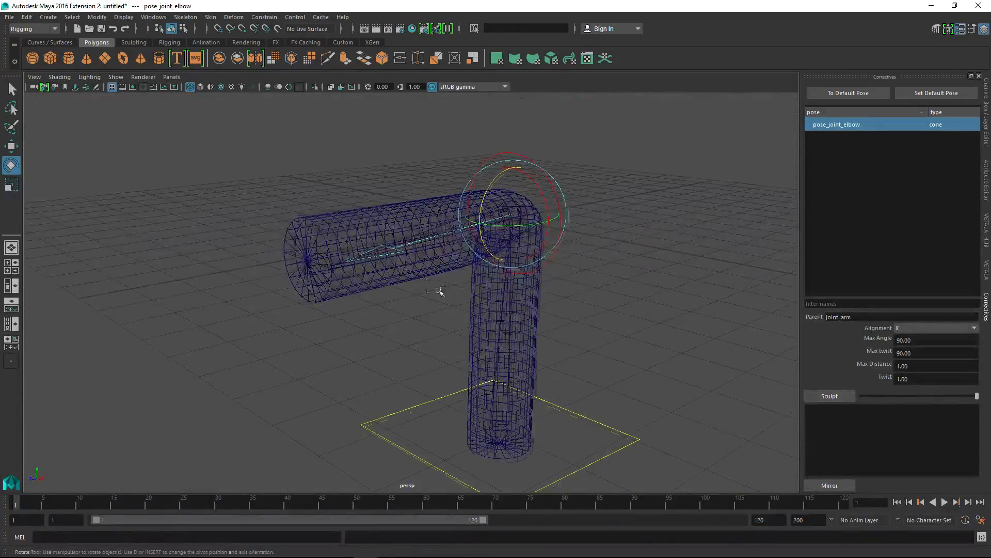
alt+drag(440, 289, 449, 274)
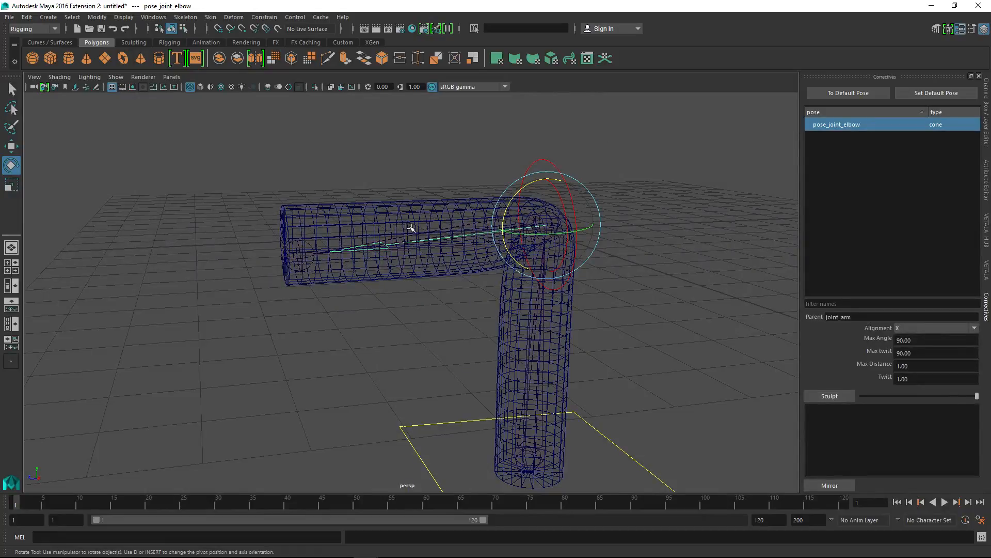
alt+drag(471, 261, 459, 253)
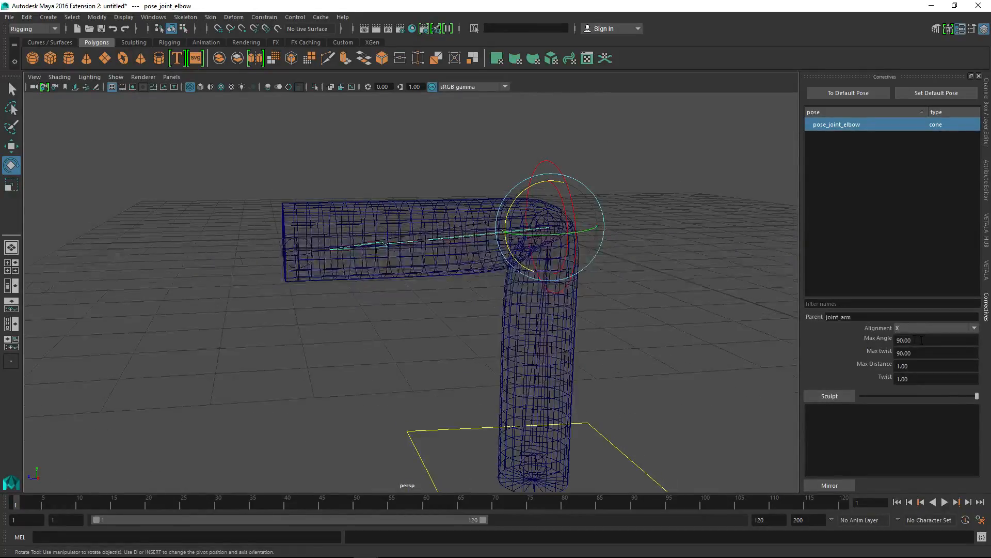
click(917, 339)
alt+drag(695, 373, 686, 381)
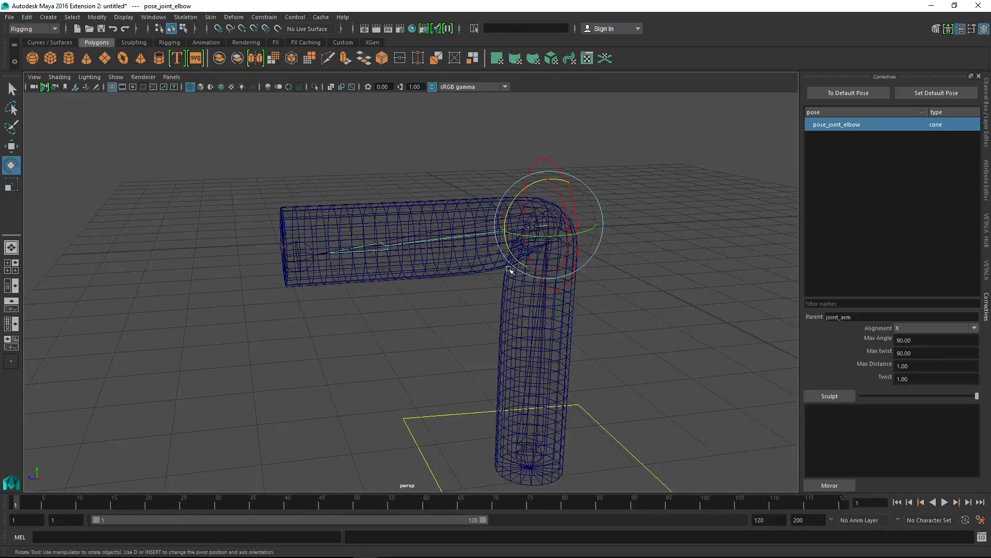
alt+drag(699, 370, 428, 366)
alt+right_drag(429, 366, 580, 394)
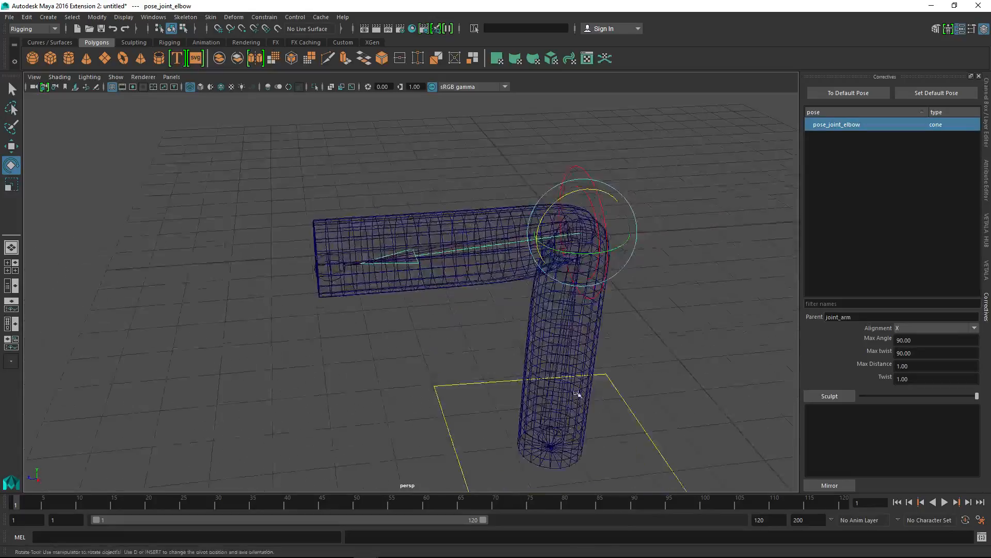
alt+middle_drag(580, 394, 452, 335)
alt+drag(451, 339, 456, 297)
Select the arm mesh in shaded display and start sculpting it for the elbow pose, allowing the mesh to be added.
click(441, 303)
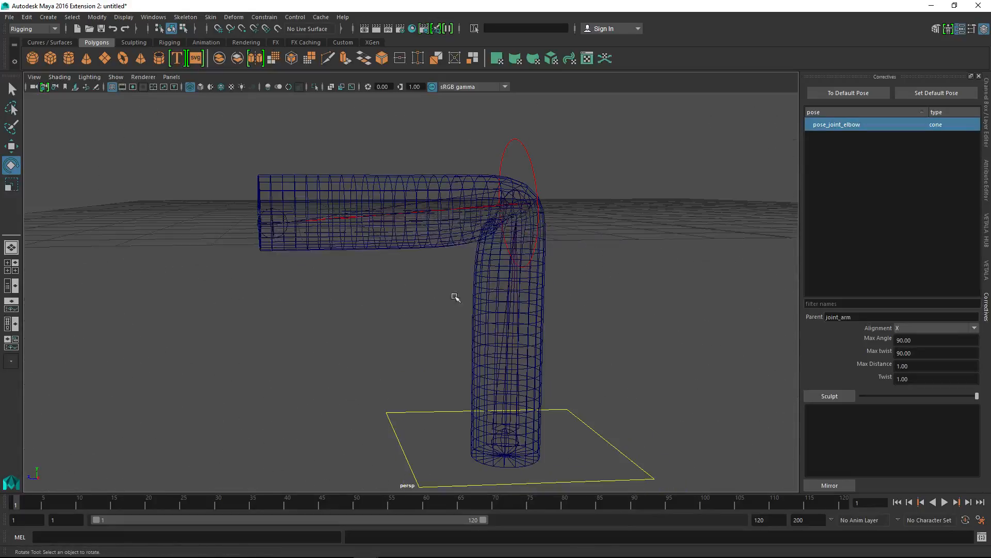
key(5)
click(433, 232)
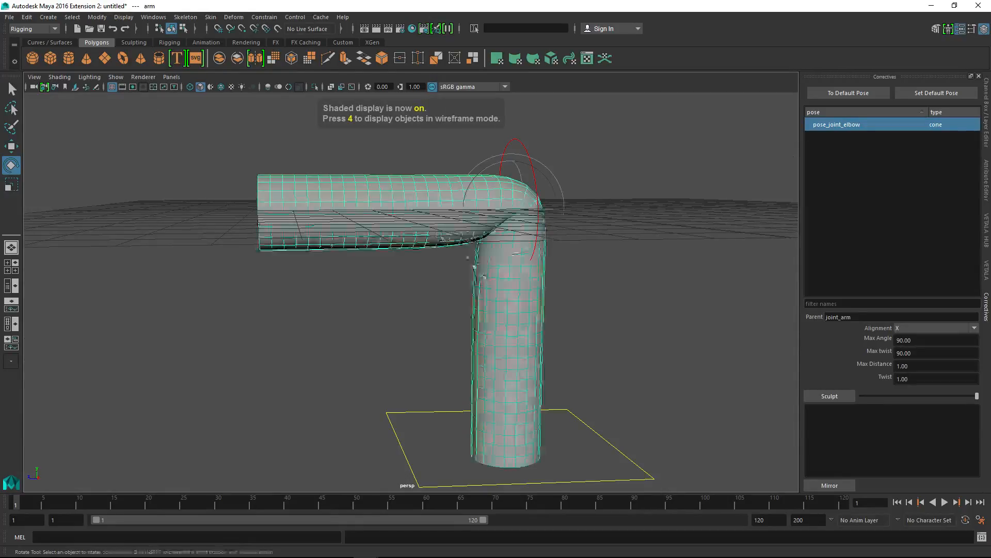
alt+drag(436, 237, 451, 326)
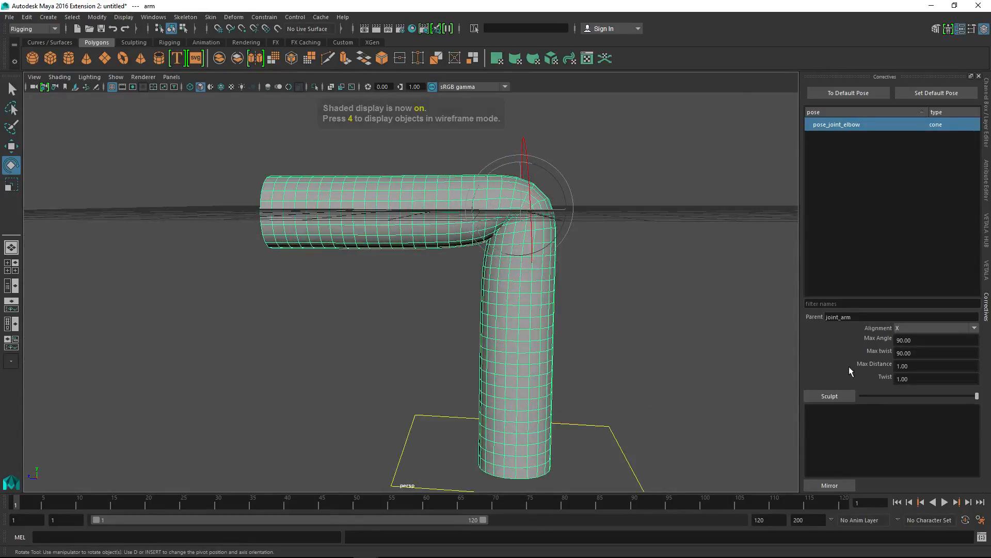
click(829, 397)
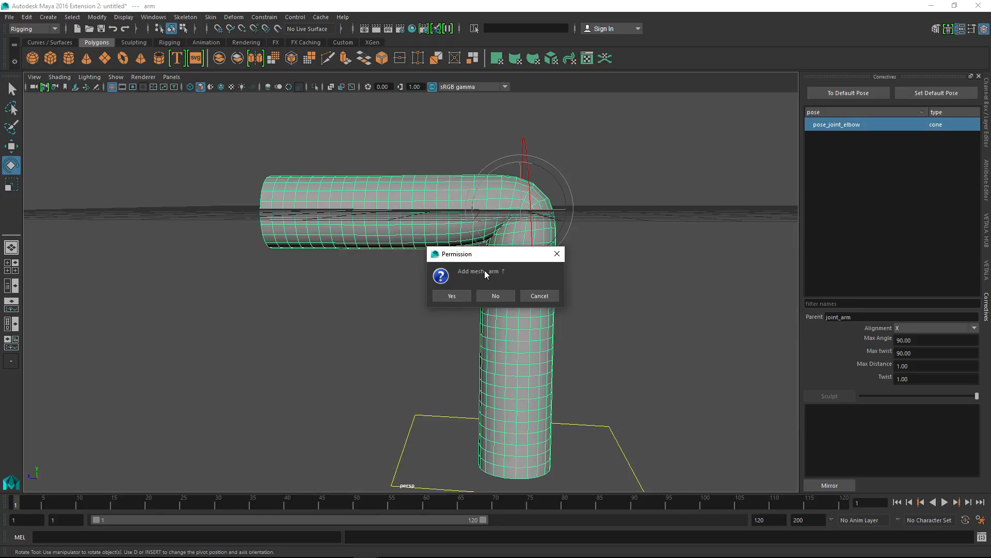
click(452, 296)
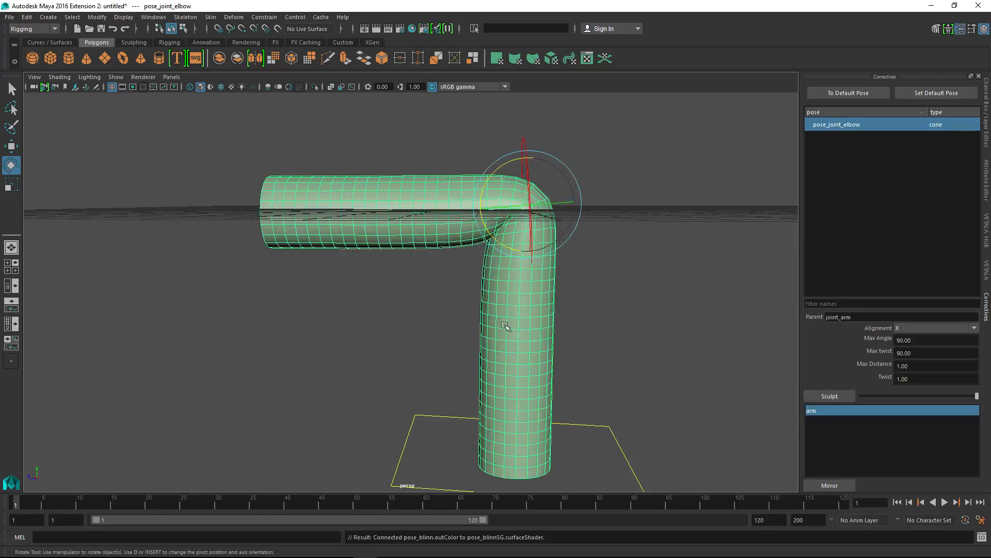
Select the crumpled inner-elbow vertices in a side wireframe view and move them diagonally down and out of the bend.
alt+drag(501, 323, 519, 317)
mouse_move(519, 316)
alt+right_down()
mouse_move(588, 399)
mouse_move(520, 292)
mouse_move(533, 284)
alt+right_up()
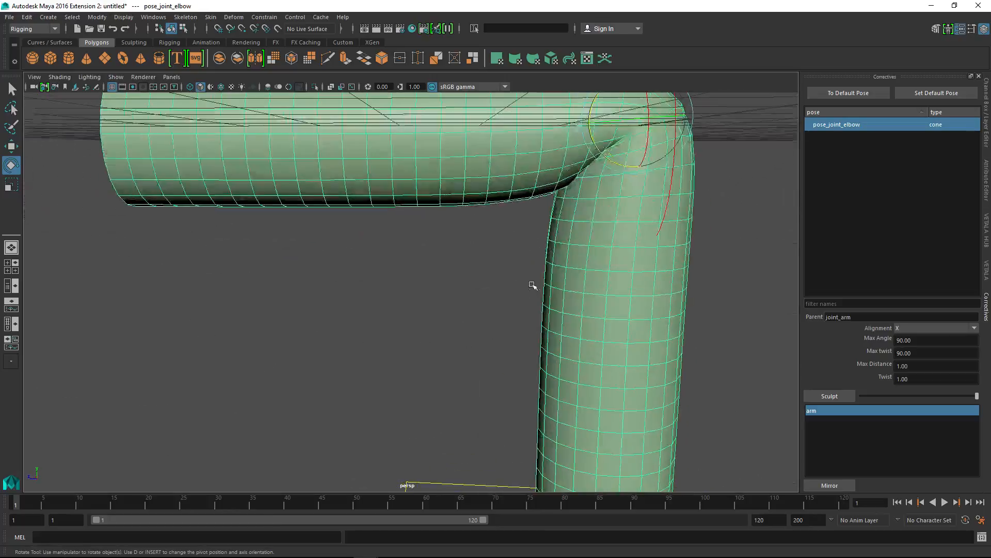
key(space)
drag(508, 289, 563, 293)
alt+right_drag(505, 295, 538, 300)
key(4)
key(F9)
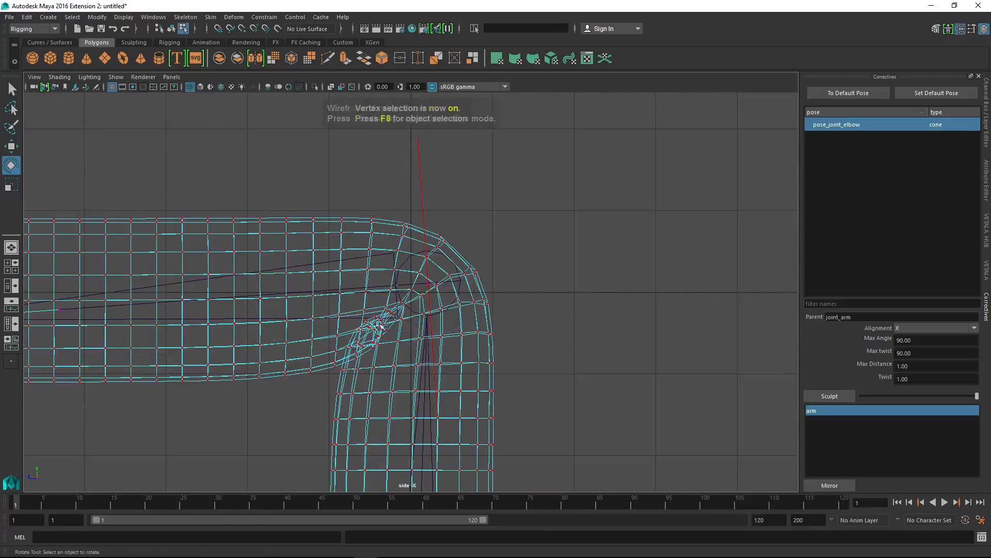
drag(347, 298, 340, 366)
key(w)
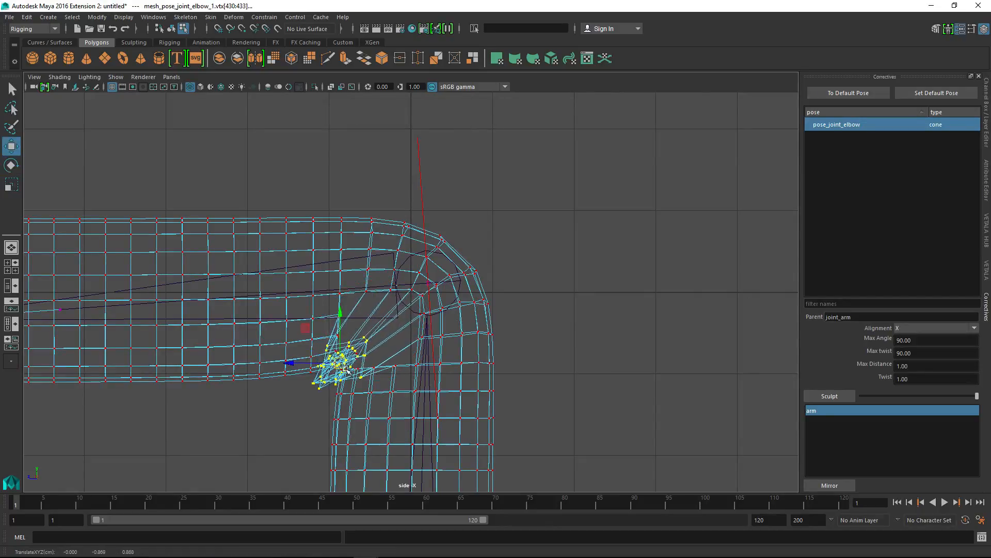
Return to a shaded perspective view in object mode and select the whole sculpt mesh.
click(394, 393)
key(space)
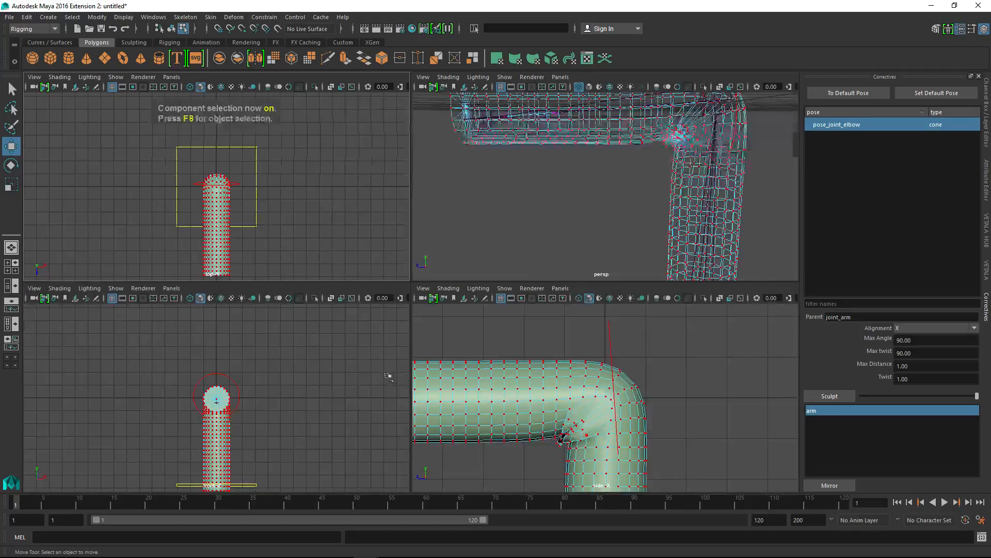
key(space)
key(space)
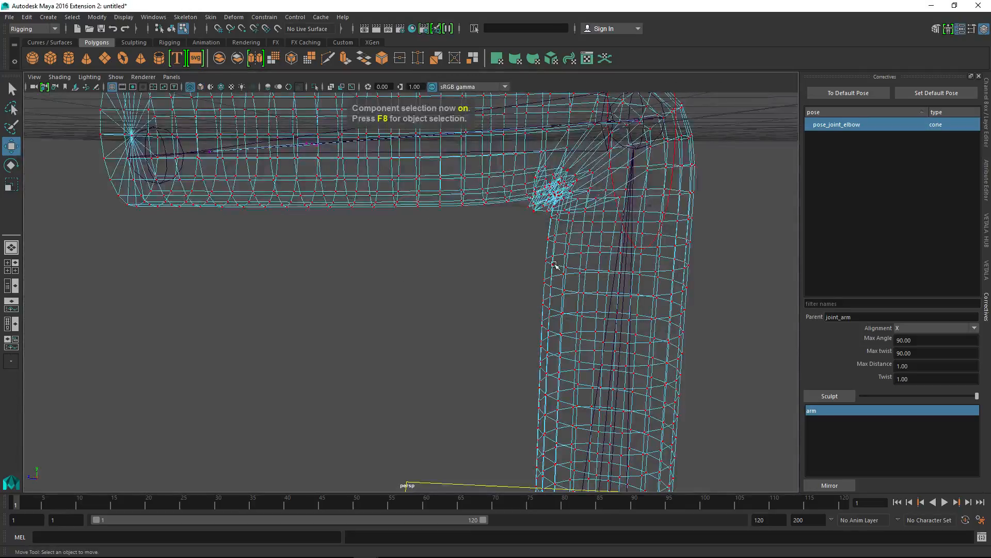
key(F8)
key(5)
click(522, 283)
mouse_move(522, 283)
alt+mouse_down()
mouse_move(445, 327)
mouse_move(527, 238)
alt+mouse_up()
click(527, 239)
Activate the Smooth sculpting tool and dock its tool settings on the same side as the Attribute Editor, wide enough to read.
click(134, 42)
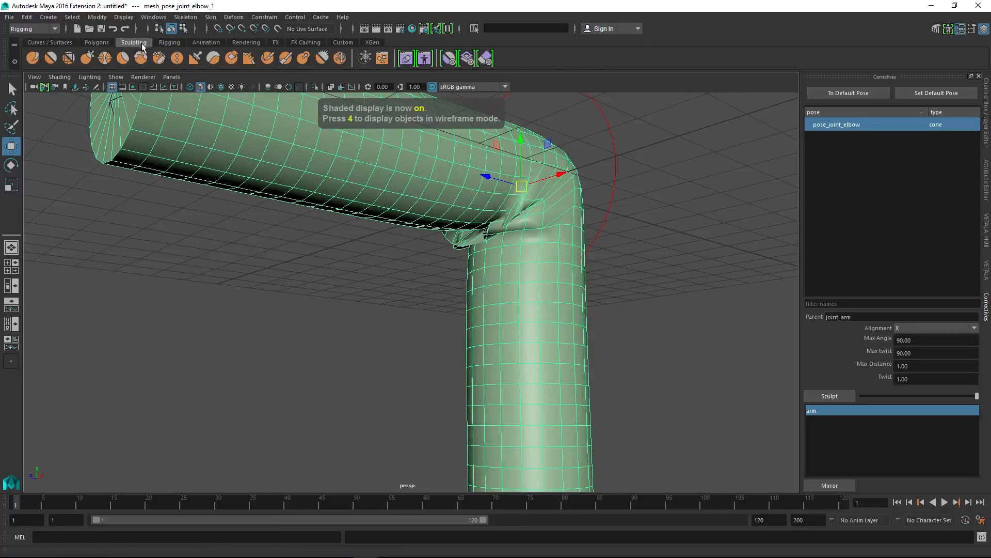
click(51, 58)
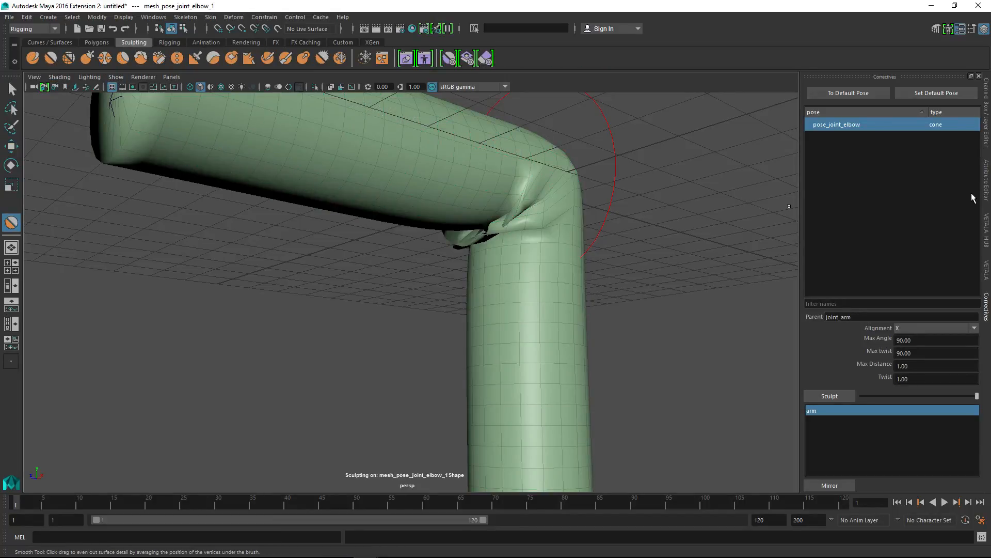
click(984, 144)
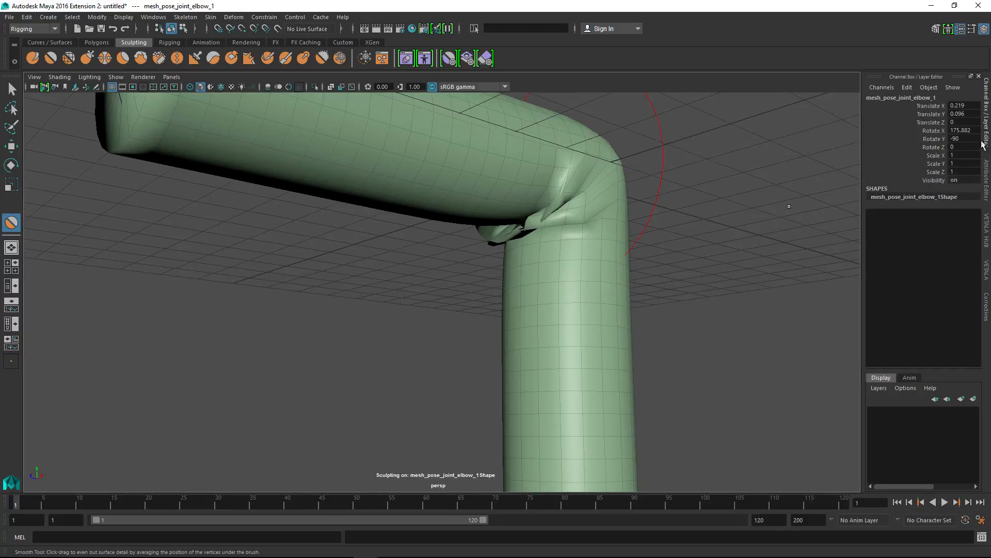
click(985, 198)
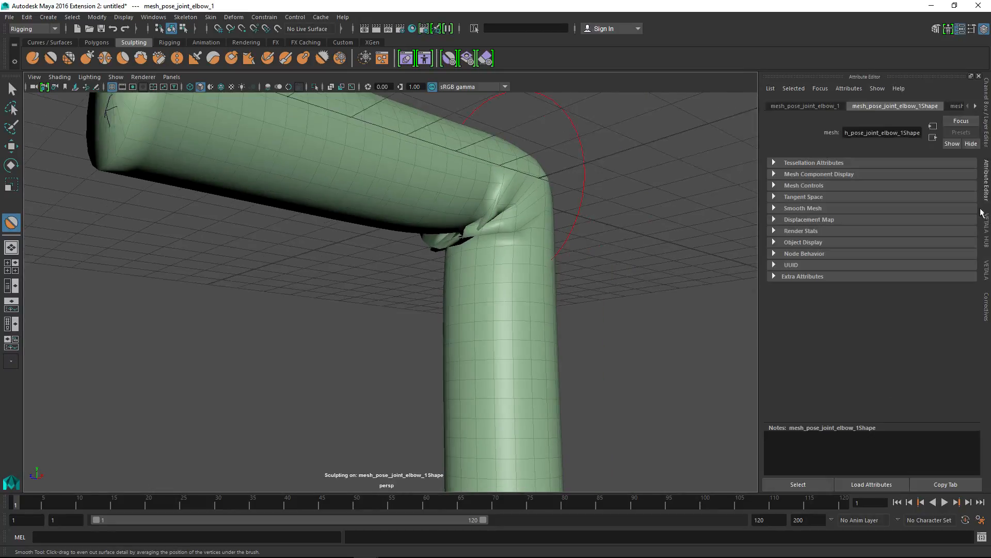
click(972, 29)
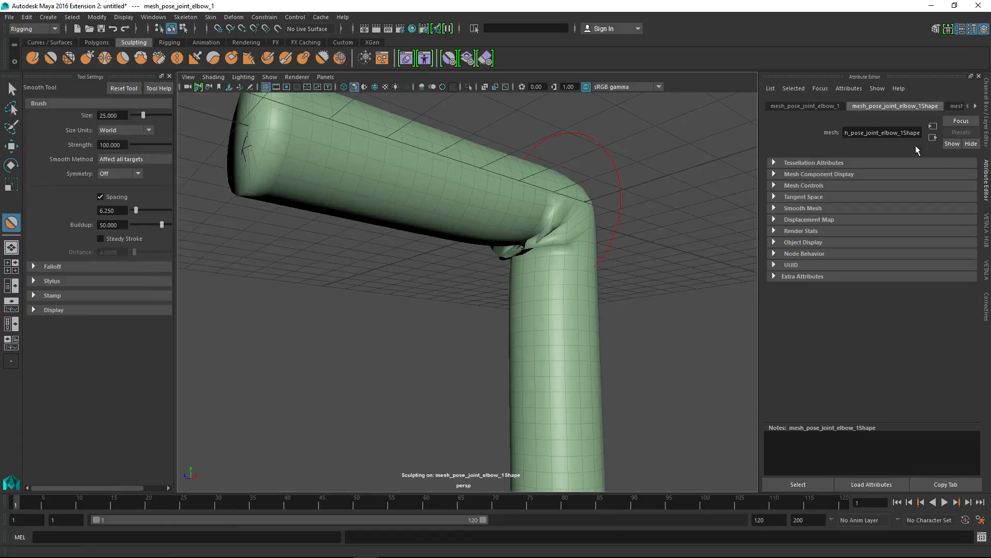
drag(77, 78, 875, 101)
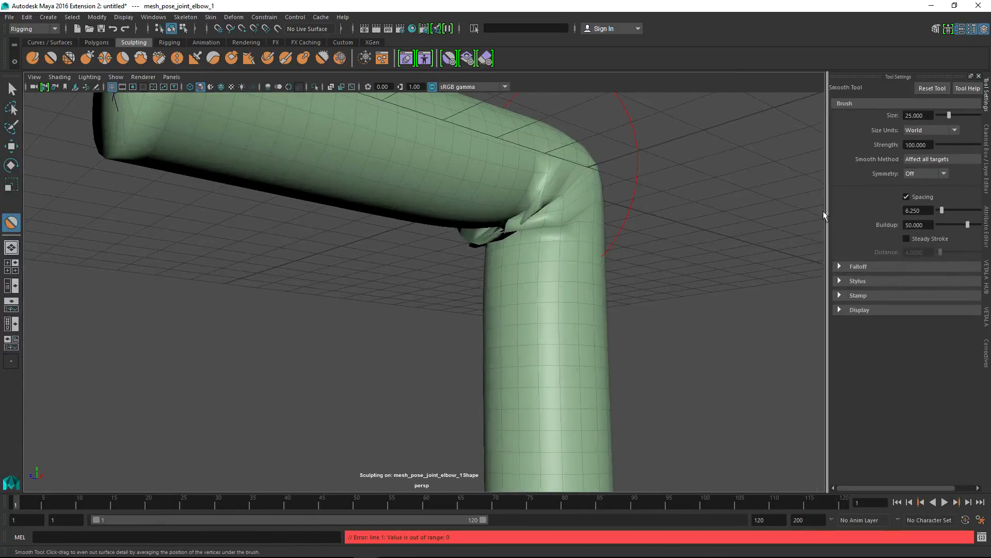
drag(823, 211, 685, 202)
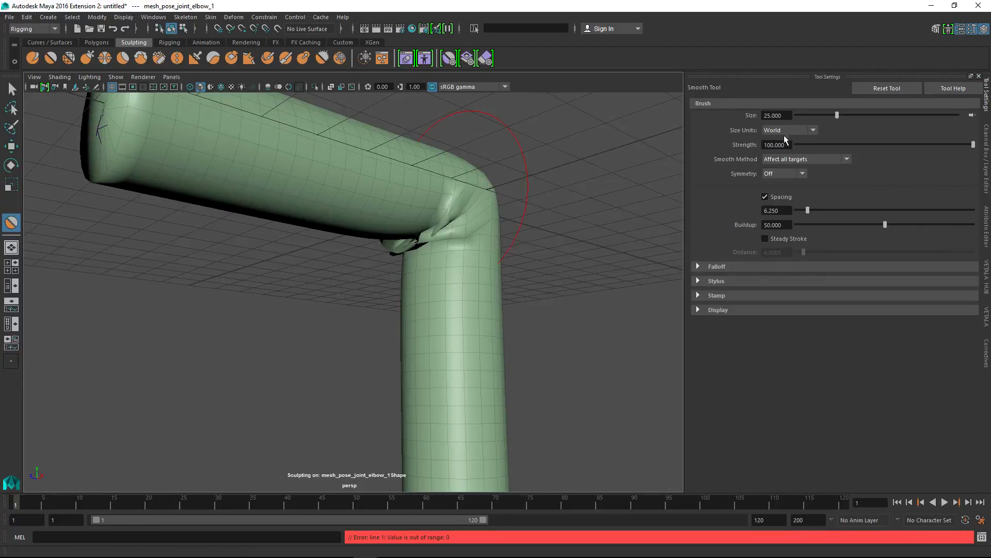
Set the Smooth brush's symmetry to Object X and undo the last sculpt stroke.
click(783, 173)
mouse_move(462, 236)
alt+mouse_down()
mouse_move(474, 253)
mouse_move(493, 215)
alt+mouse_up()
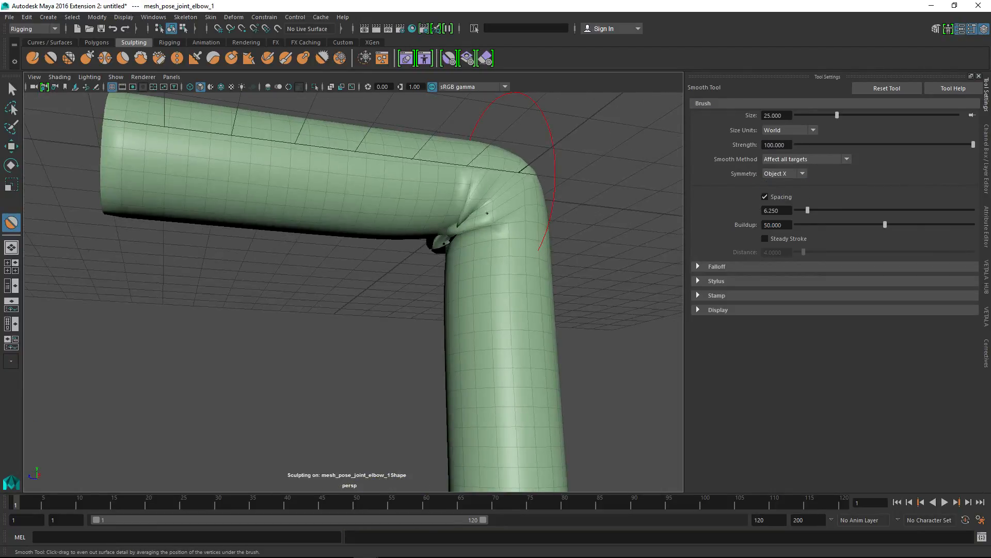
key(ctrl+z)
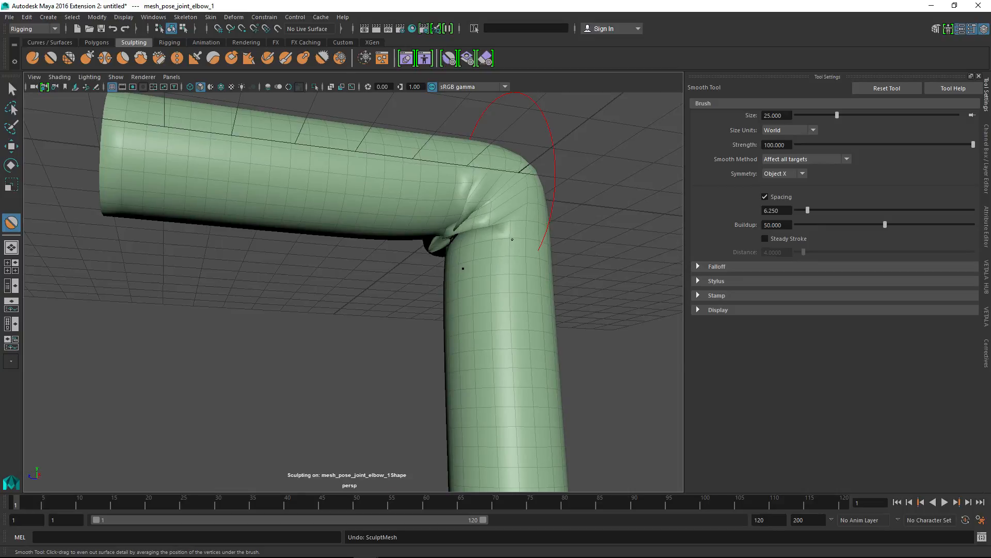
Reduce the Smooth brush size to 1.099 and smooth out the crumpled crease on the inner elbow.
key(b)
drag(512, 239, 27, 210)
key(b)
drag(494, 243, 1, 258)
key(b)
drag(526, 260, 138, 260)
mouse_move(442, 228)
mouse_down()
mouse_move(484, 233)
mouse_move(461, 232)
mouse_move(469, 247)
mouse_move(506, 190)
mouse_move(494, 204)
mouse_move(474, 202)
mouse_up()
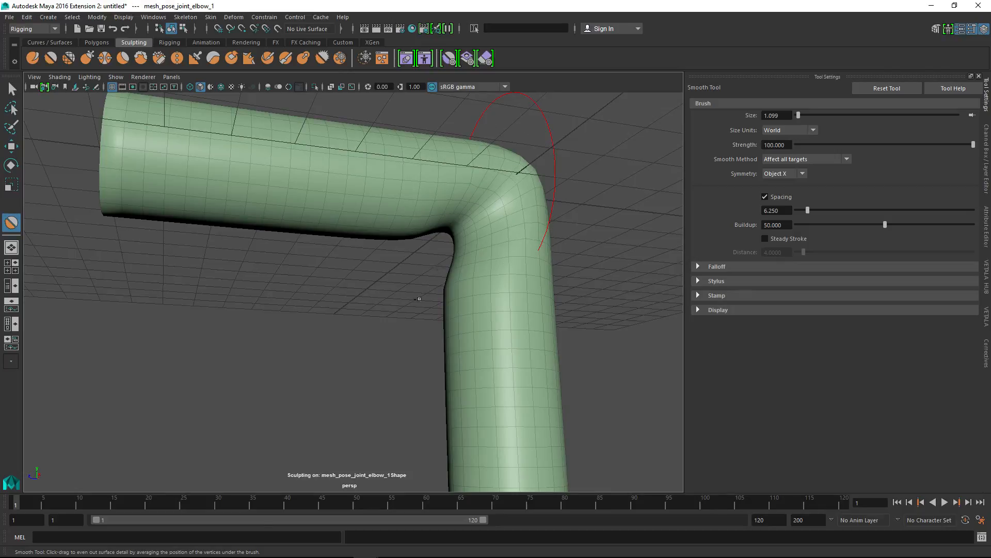
mouse_move(419, 298)
alt+mouse_down()
mouse_move(358, 315)
mouse_move(377, 290)
mouse_move(373, 268)
alt+mouse_up()
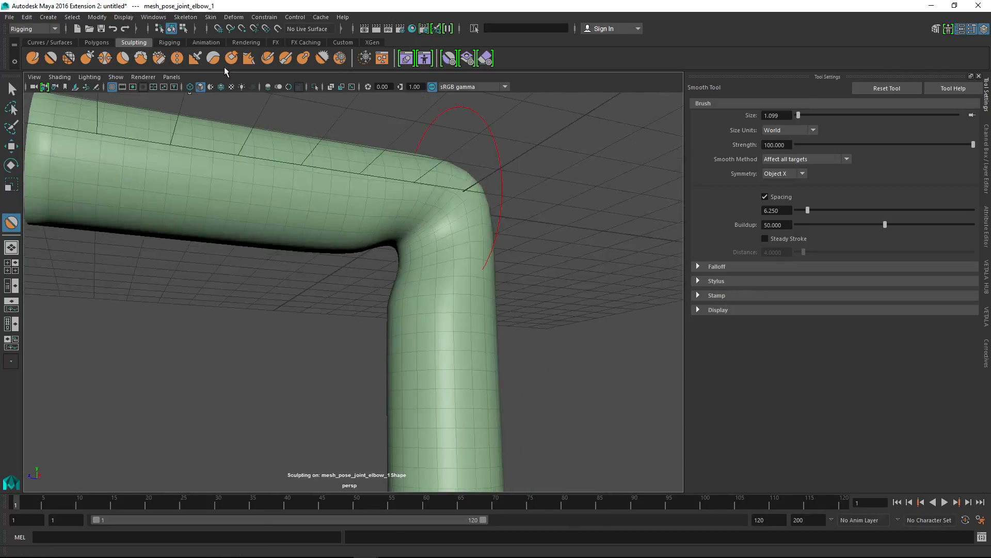
Build up volume along the inner elbow bend with the Wax tool at strength 0.133.
click(214, 58)
mouse_move(420, 299)
mouse_down()
mouse_move(403, 270)
mouse_move(438, 206)
mouse_move(426, 233)
mouse_move(426, 216)
mouse_move(383, 266)
mouse_move(394, 237)
mouse_move(398, 251)
mouse_move(390, 227)
mouse_move(388, 346)
mouse_move(380, 289)
mouse_move(398, 308)
mouse_move(399, 356)
mouse_up()
key(m)
drag(383, 270, 398, 329)
mouse_move(388, 237)
mouse_down()
mouse_move(402, 339)
mouse_move(395, 324)
mouse_up()
drag(406, 449, 419, 517)
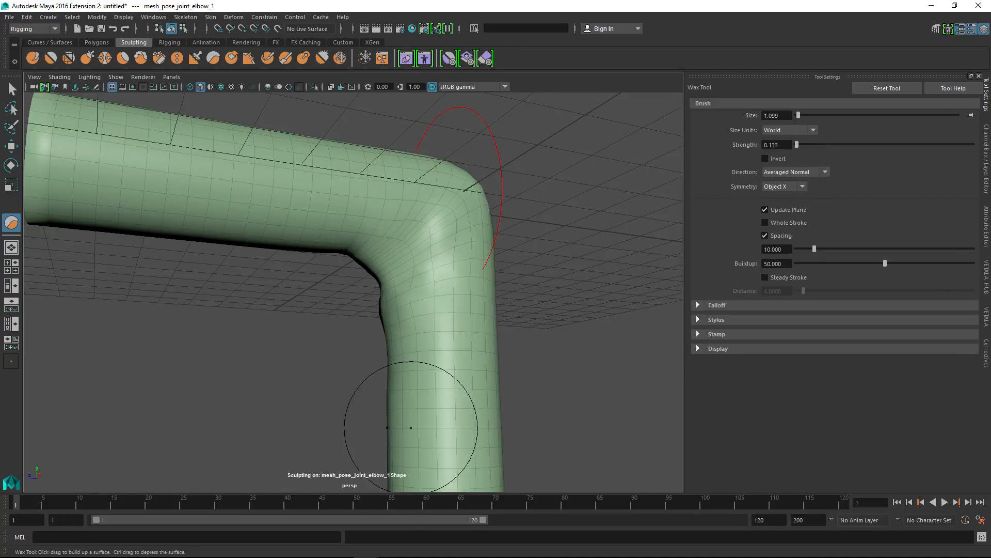
Even out the inner elbow into a rounded bend, with the Wax tool's strength at 0.772.
mouse_move(408, 310)
mouse_down()
mouse_move(403, 265)
mouse_move(456, 204)
mouse_move(429, 238)
mouse_up()
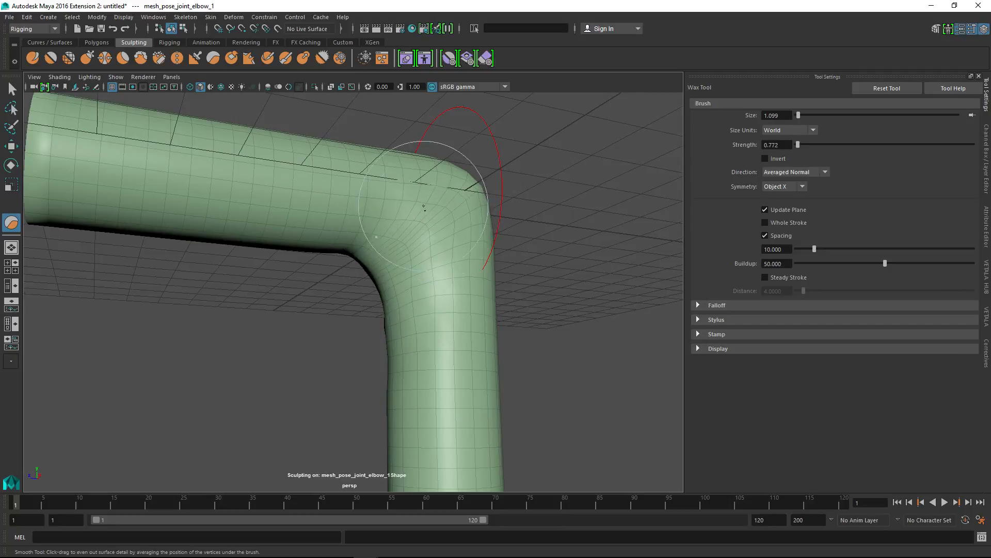
alt+drag(390, 358, 369, 214)
mouse_move(351, 250)
mouse_down()
mouse_move(346, 230)
mouse_move(305, 314)
mouse_move(429, 306)
mouse_up()
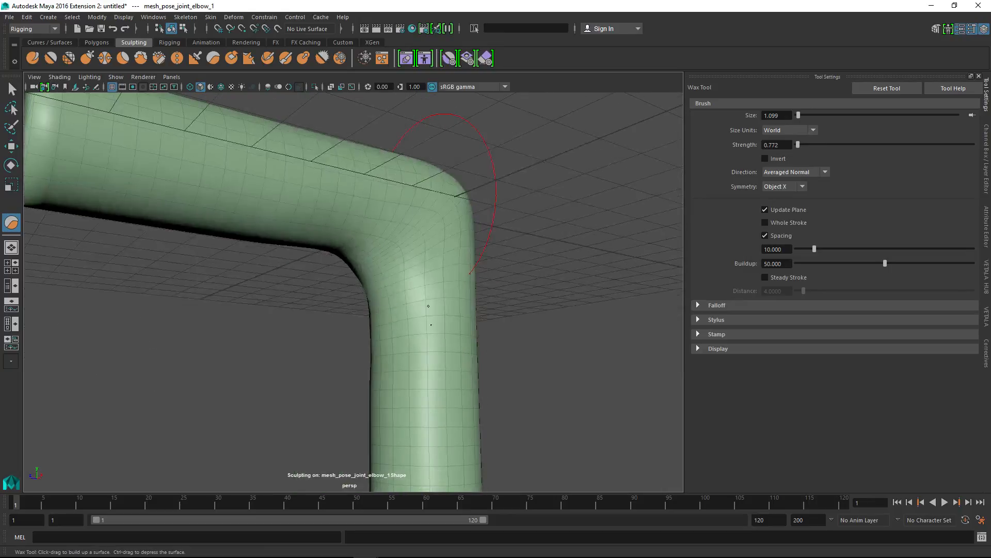
Push the outer elbow into a fuller, more angular shape with the Sculpt tool at strength 0.491, undoing the first stroke.
mouse_move(423, 210)
alt+mouse_down()
mouse_move(479, 221)
mouse_move(321, 275)
mouse_move(156, 291)
mouse_move(192, 303)
alt+mouse_up()
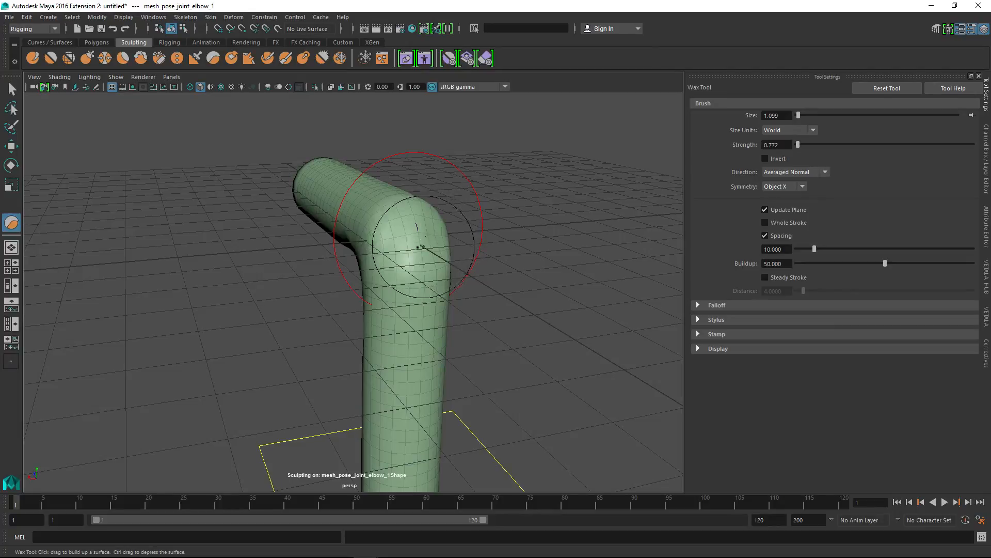
click(33, 57)
mouse_move(426, 243)
mouse_down()
mouse_move(433, 251)
mouse_move(413, 269)
mouse_move(414, 286)
mouse_up()
key(ctrl+z)
drag(403, 227, 403, 289)
drag(400, 202, 406, 300)
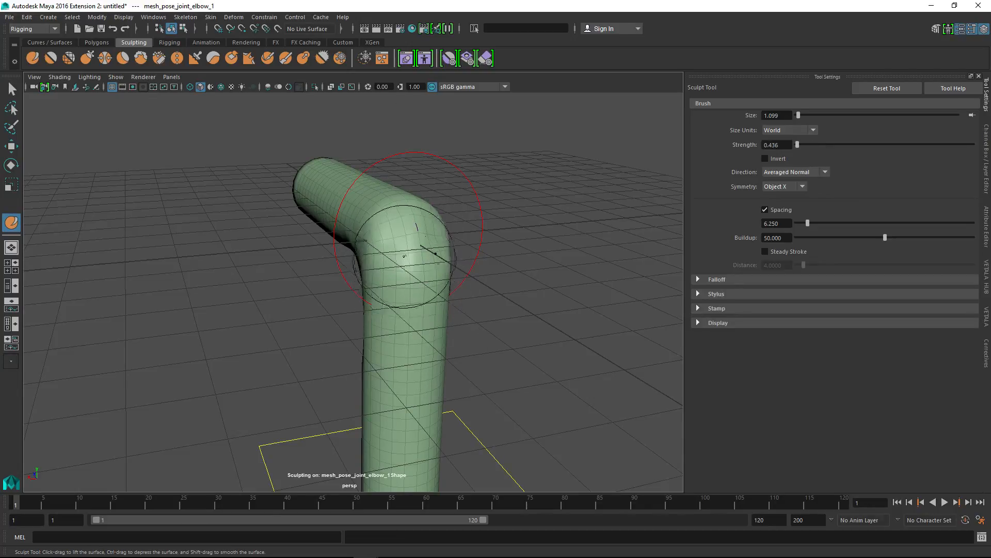
drag(405, 228, 406, 271)
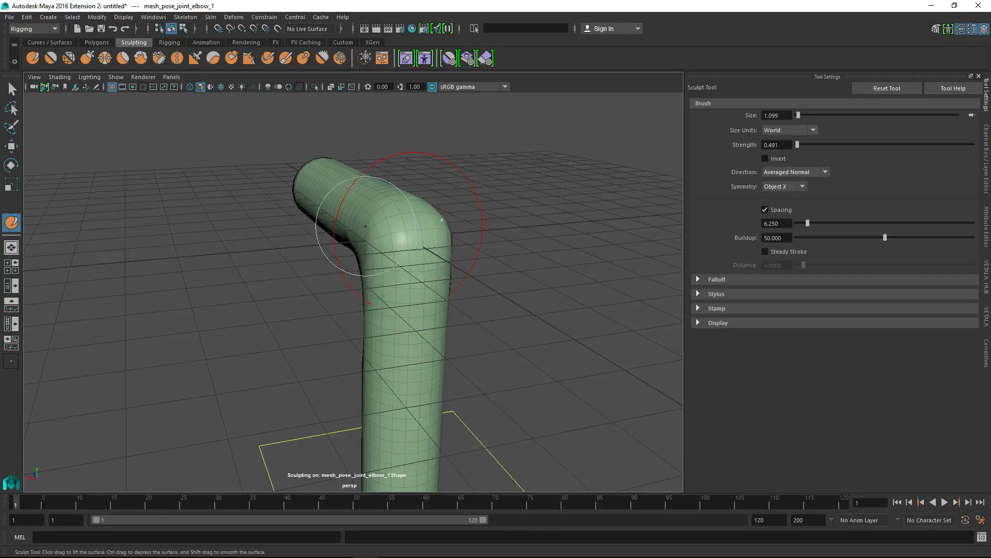
alt+drag(365, 225, 465, 282)
Bring back the Correctives tool and finish the arm sculpt for the elbow pose.
click(981, 357)
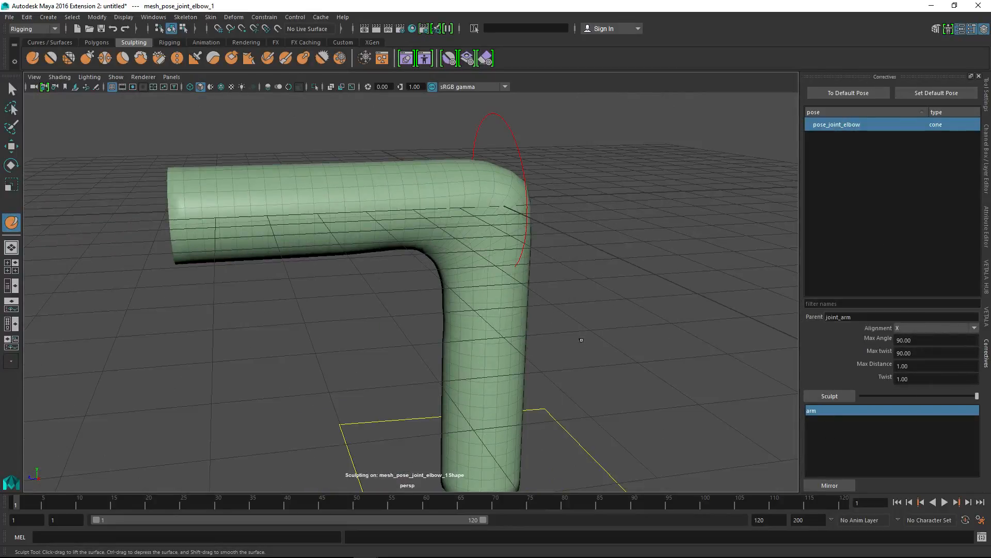
click(828, 396)
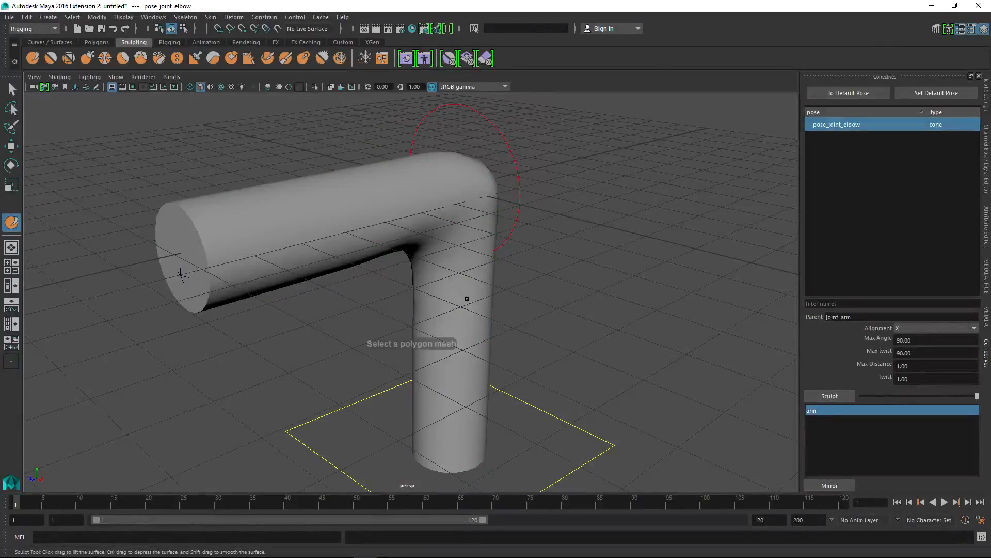
alt+drag(467, 298, 362, 309)
Rotate the elbow control to test the corrective shape and set its Rotate Z to 45.
key(w)
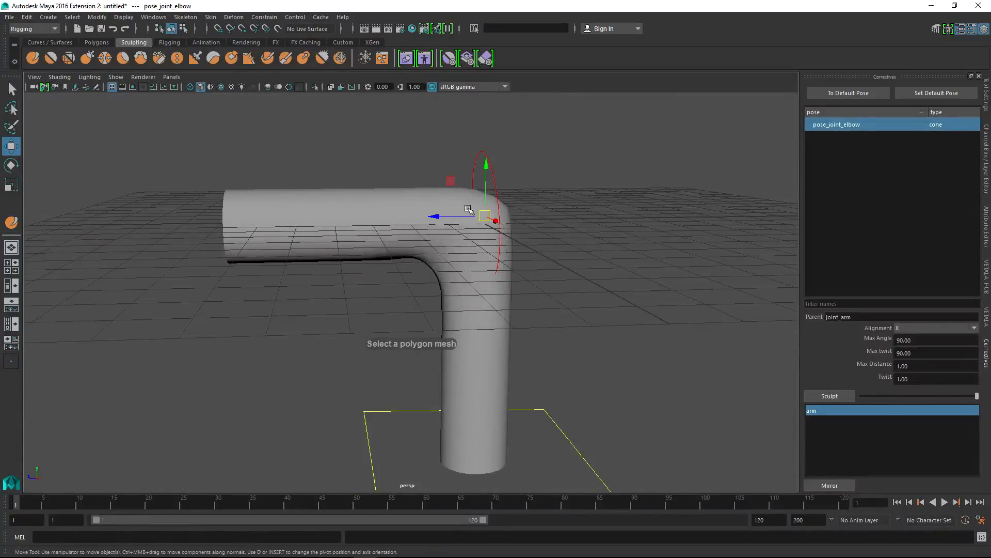
click(484, 164)
key(e)
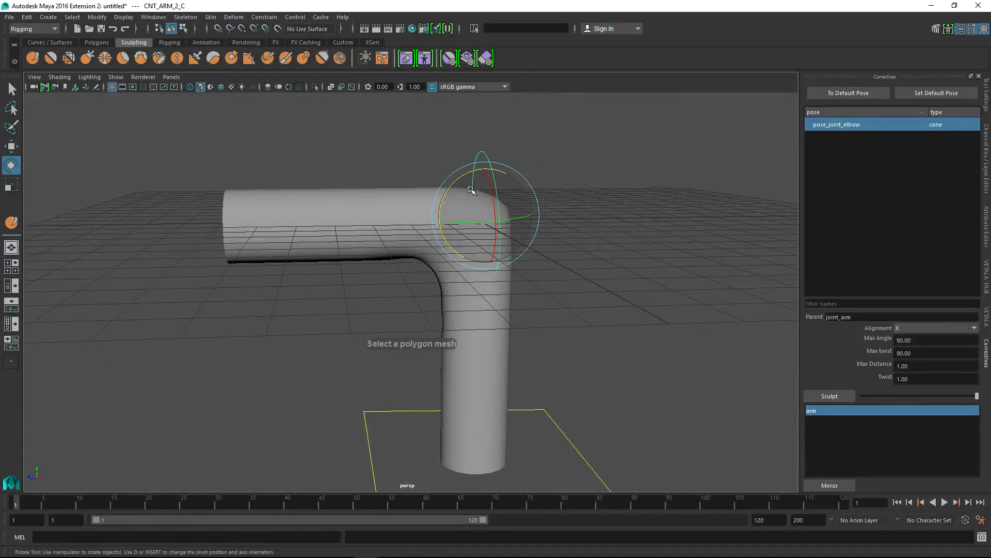
mouse_move(451, 189)
mouse_down()
mouse_move(474, 160)
mouse_move(526, 153)
mouse_move(462, 181)
mouse_move(511, 142)
mouse_move(498, 232)
mouse_move(513, 199)
mouse_move(462, 148)
mouse_move(475, 148)
mouse_move(454, 161)
mouse_move(448, 186)
mouse_up()
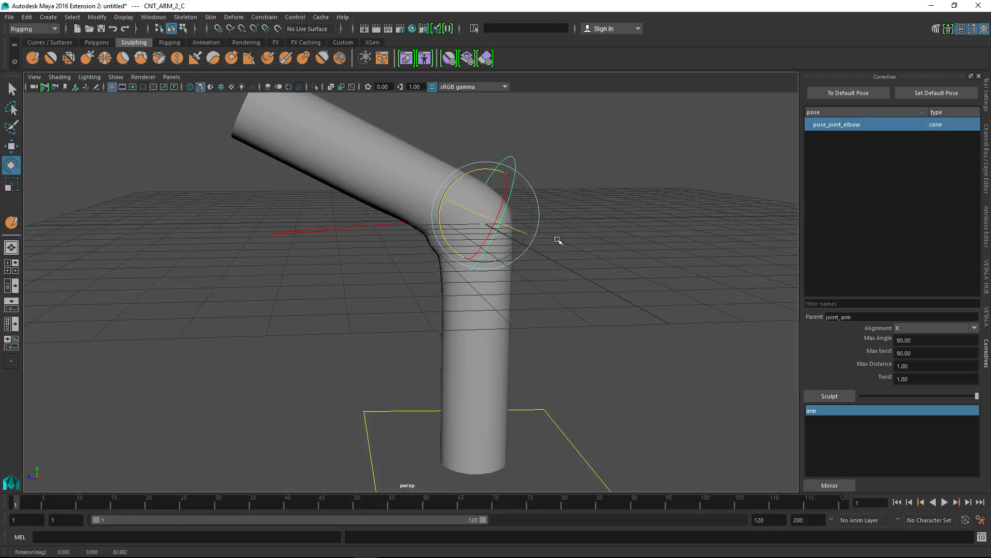
click(986, 165)
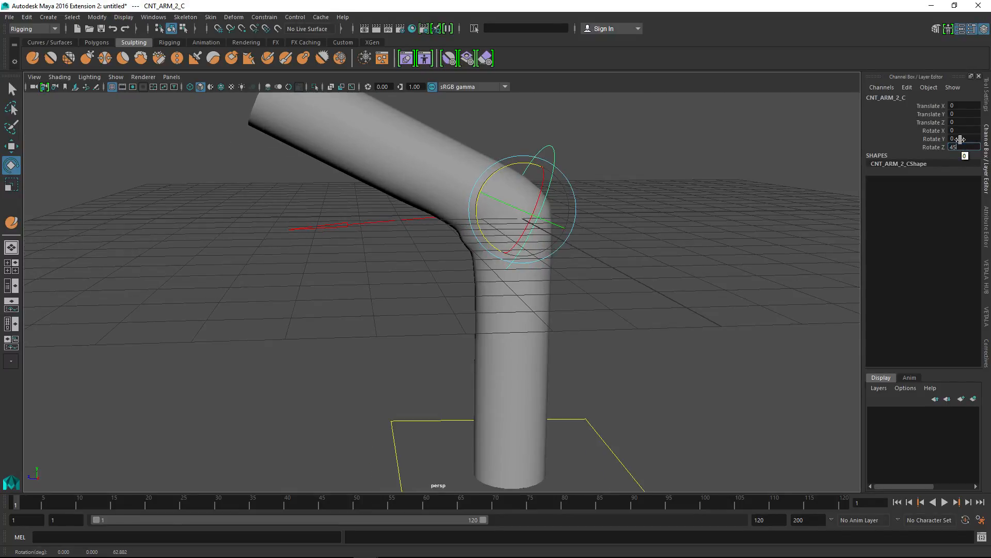
key(Return)
Select the elbow joint with the joints displayed through the mesh, and add a new cone pose for it in the Correctives tool.
click(515, 188)
alt+drag(515, 188, 460, 199)
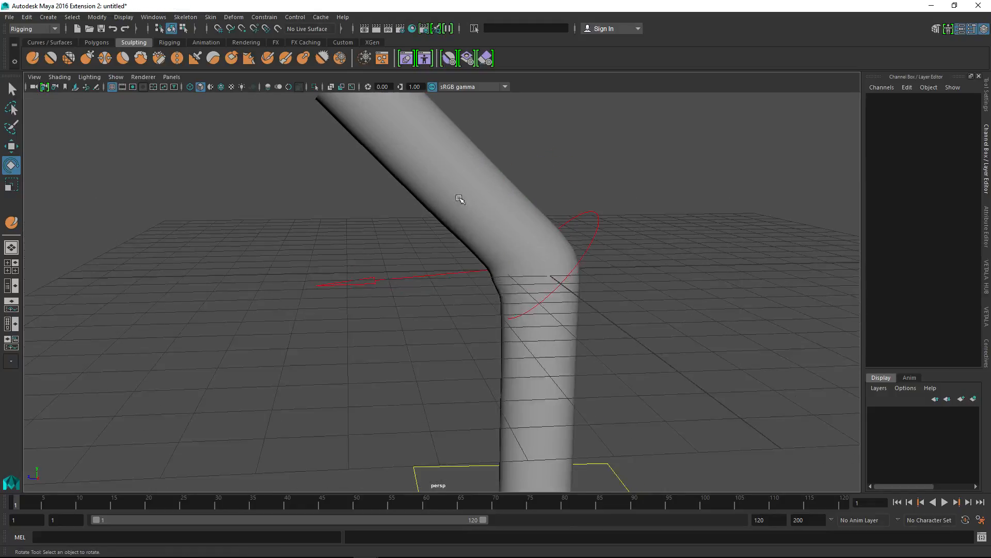
drag(399, 177, 547, 230)
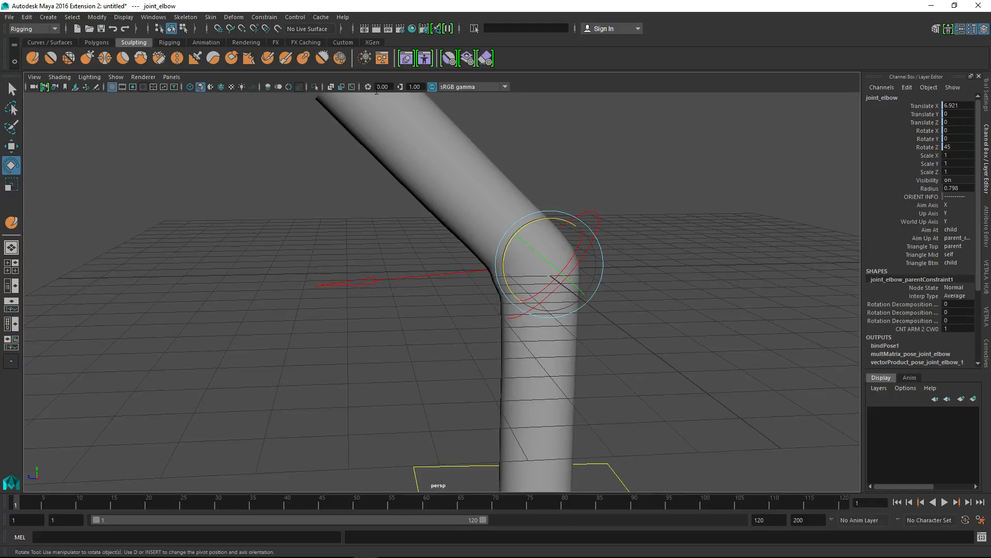
click(351, 87)
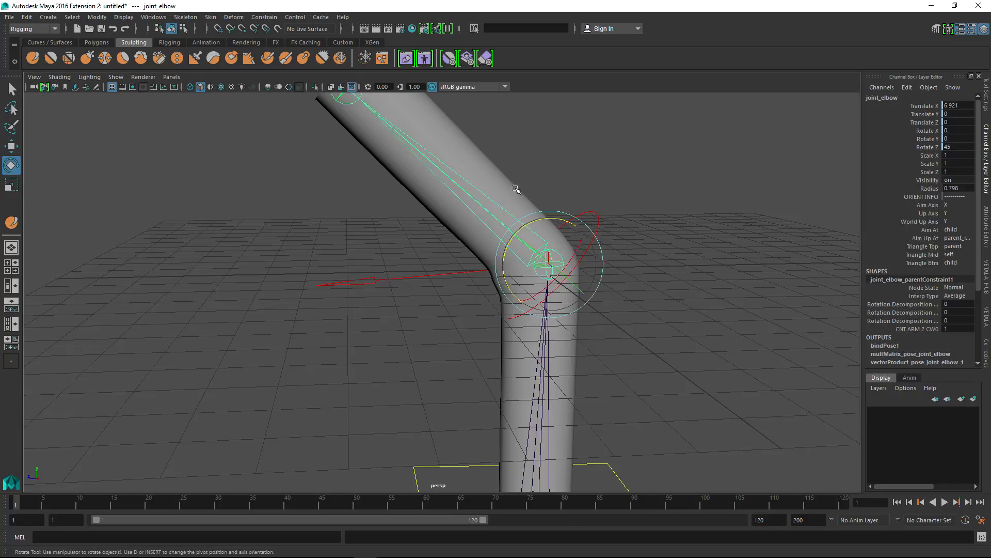
click(987, 356)
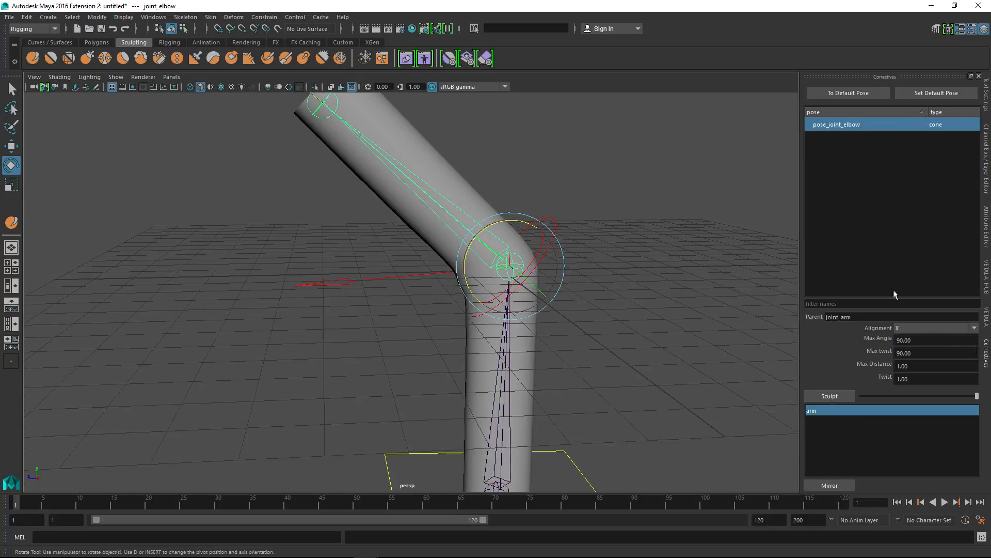
right_click(834, 168)
click(847, 189)
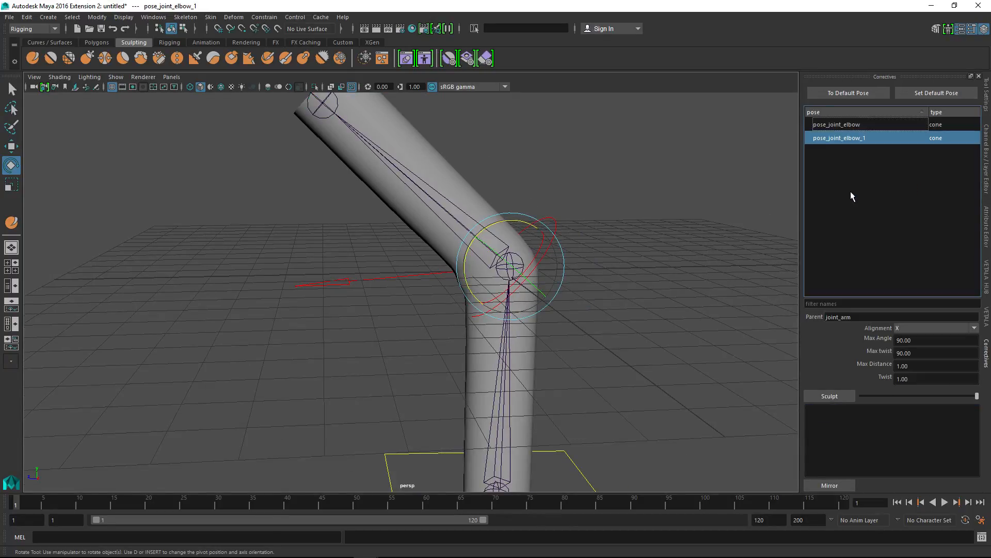
Show the arm in wireframe and rename the original elbow cone pose to pose_joint_elbow_90.
alt+drag(613, 294, 641, 309)
key(4)
alt+drag(498, 270, 537, 274)
alt+drag(455, 215, 551, 347)
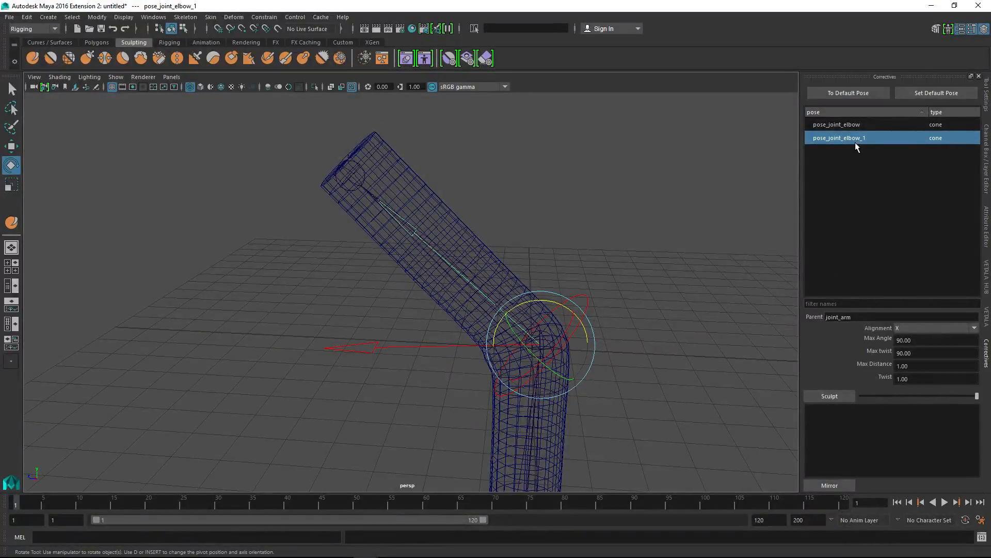
click(857, 127)
right_click(858, 126)
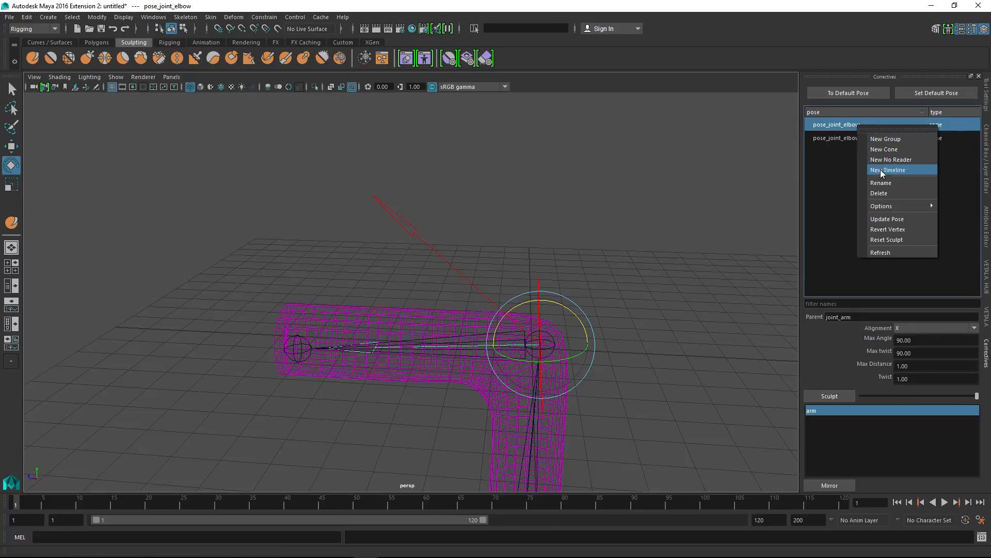
click(881, 182)
click(515, 282)
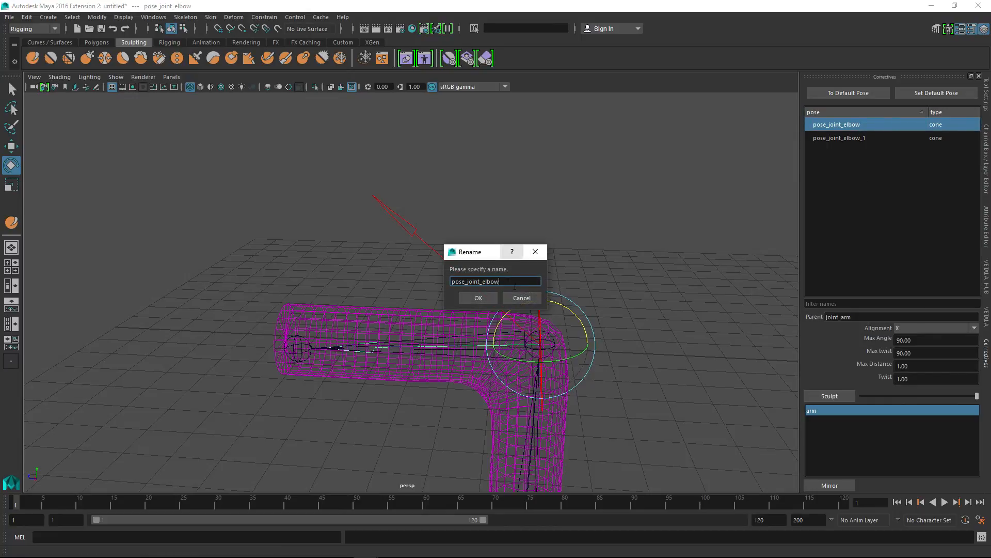
text(_90)
key(Return)
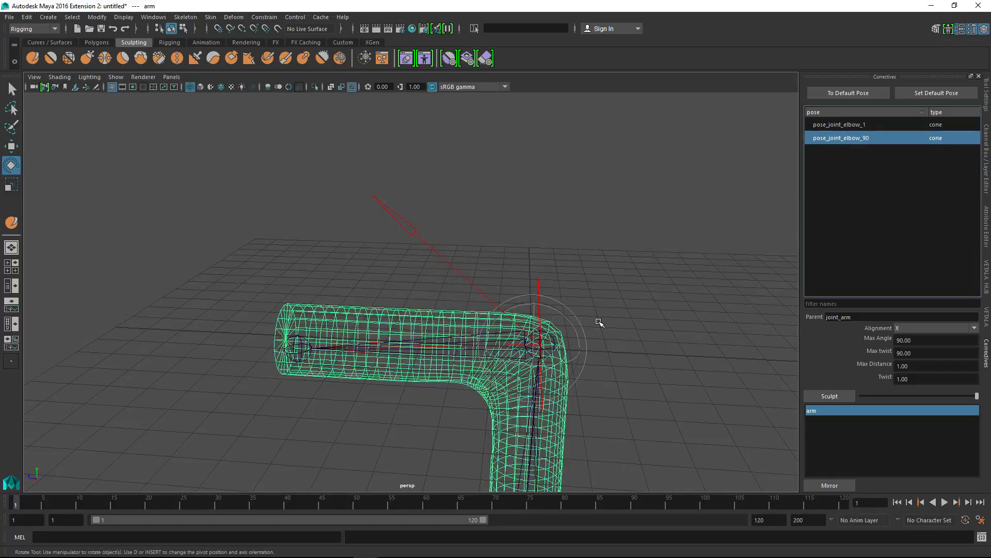
Rename the pose pose_joint_elbow_1 to pose_joint_elbow_45.
click(853, 123)
right_click(854, 125)
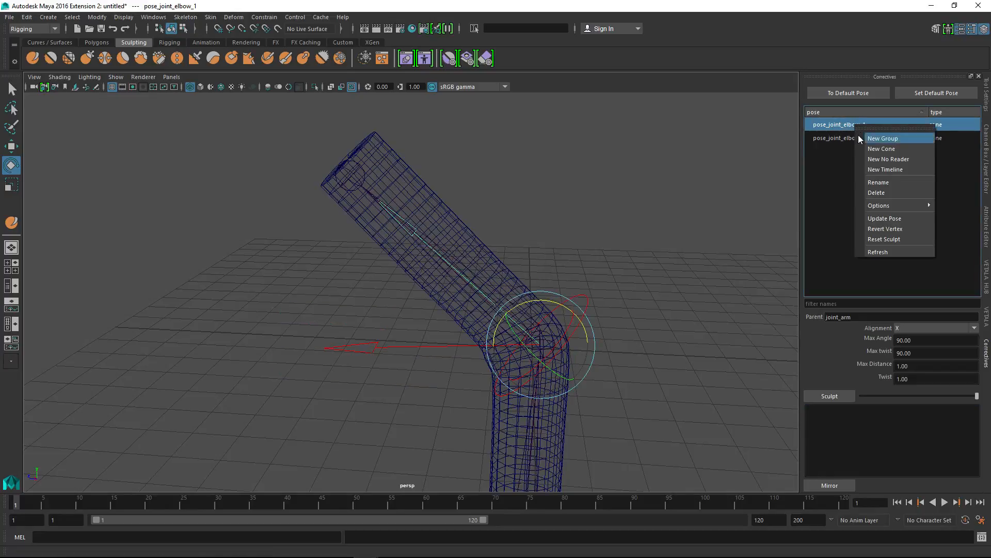
click(879, 183)
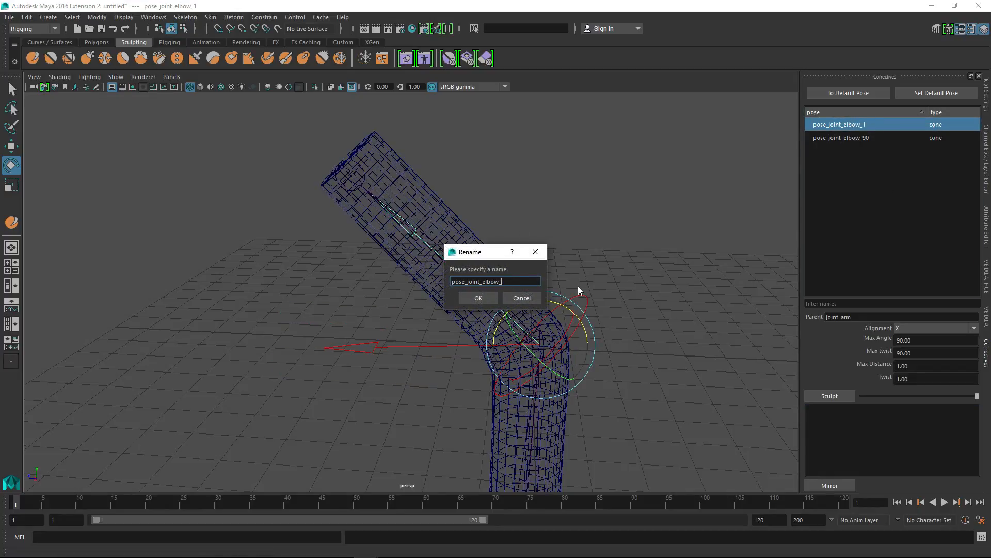
text(45)
key(Return)
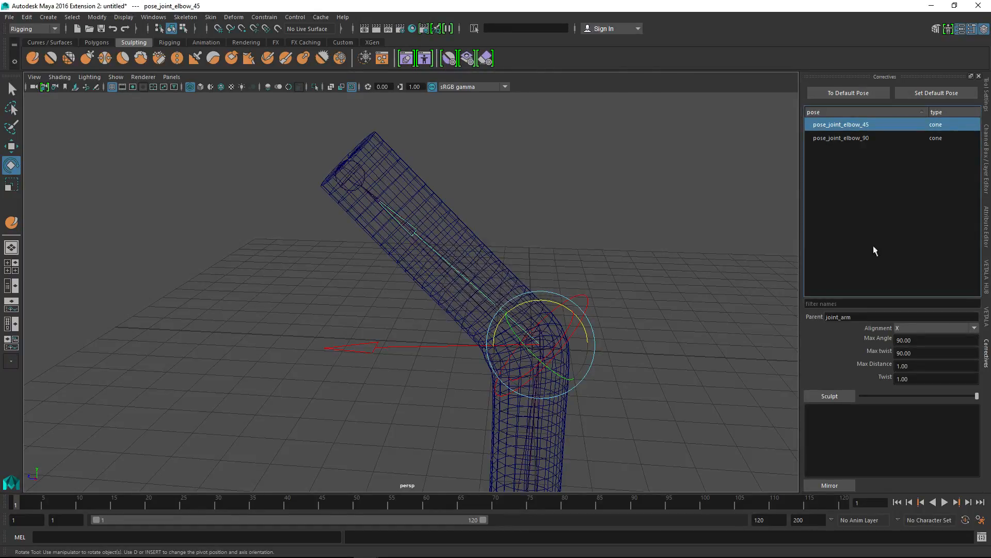
Set the Max Angle of pose_joint_elbow_45 to 45 and rotate the elbow control to test it.
alt+drag(664, 202, 763, 373)
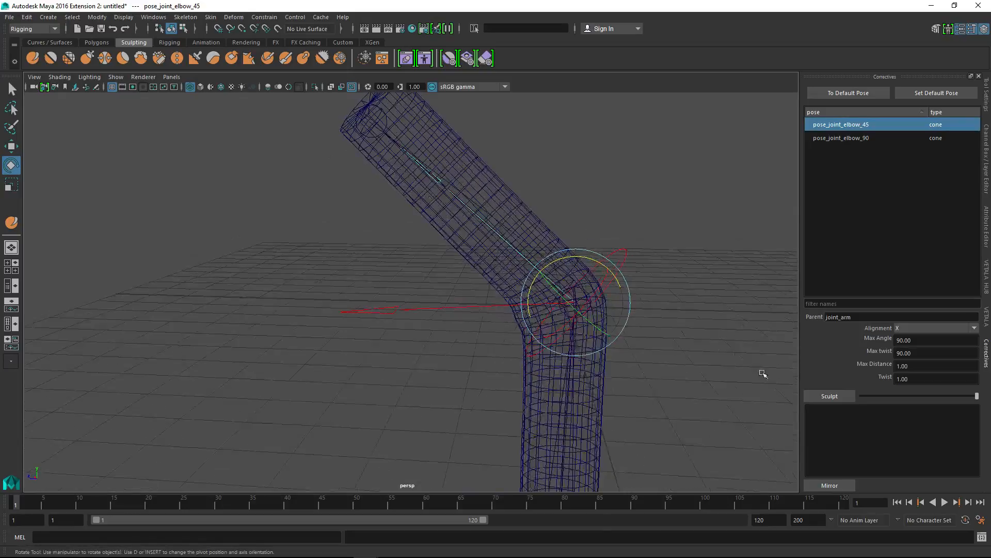
click(917, 340)
key(Return)
click(616, 256)
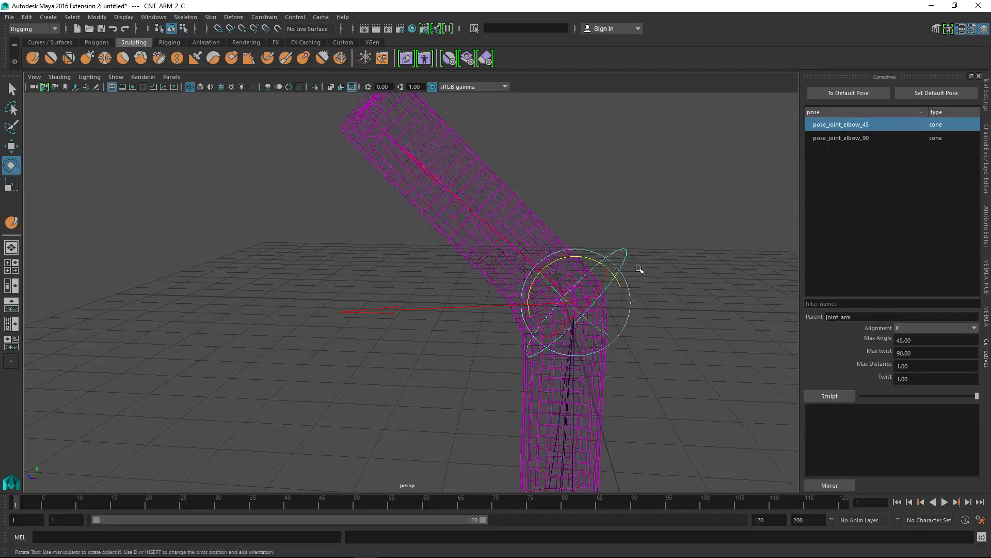
mouse_move(592, 260)
mouse_down()
mouse_move(616, 290)
mouse_move(590, 278)
mouse_up()
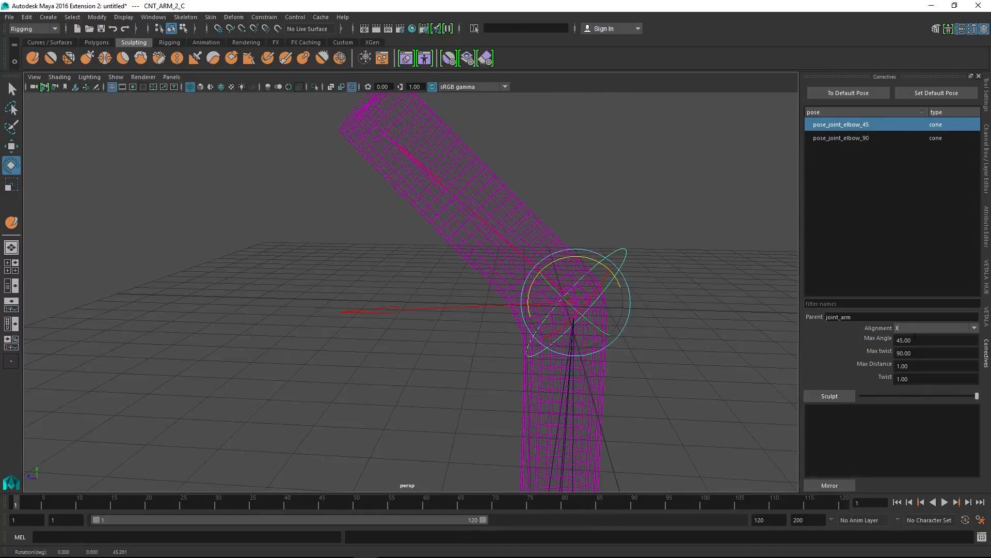
Preview the 90 and 45 poses, and rotate the elbow control to nearly straight to check its Rotate Z.
click(846, 138)
click(841, 125)
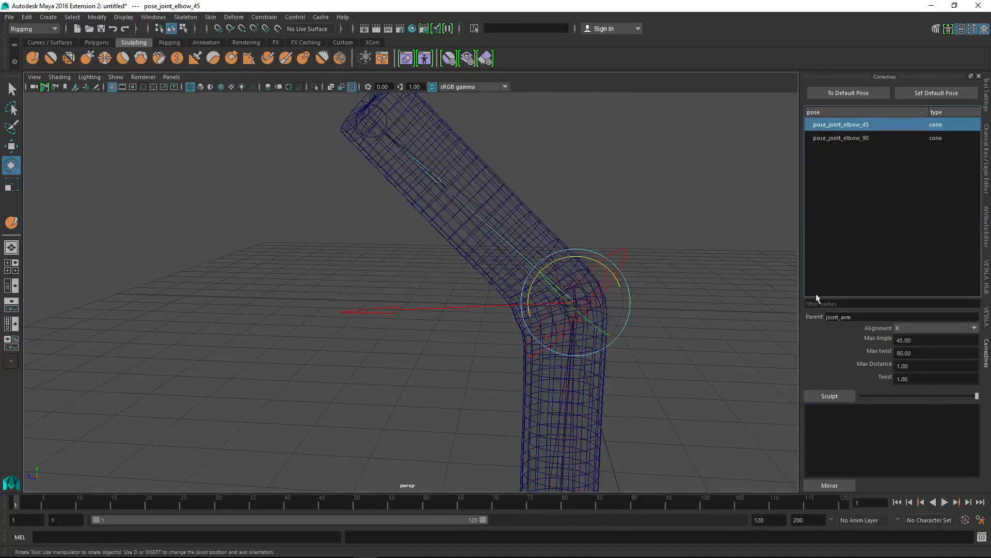
click(624, 244)
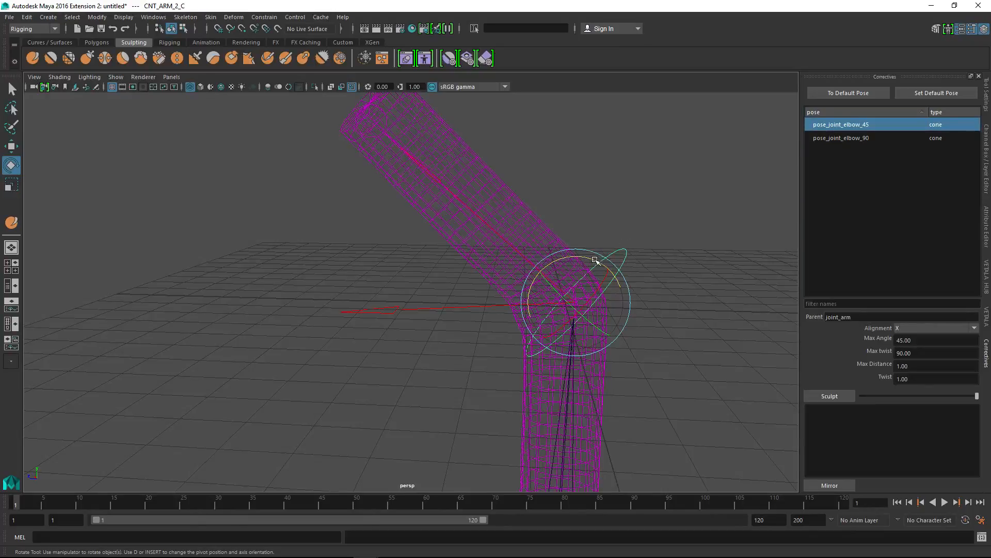
drag(595, 260, 614, 276)
click(981, 136)
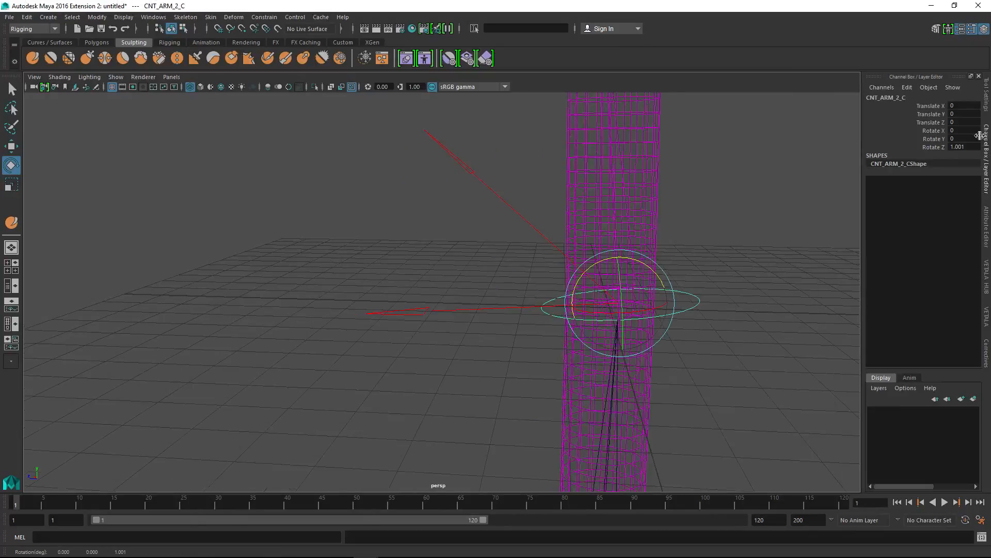
click(987, 361)
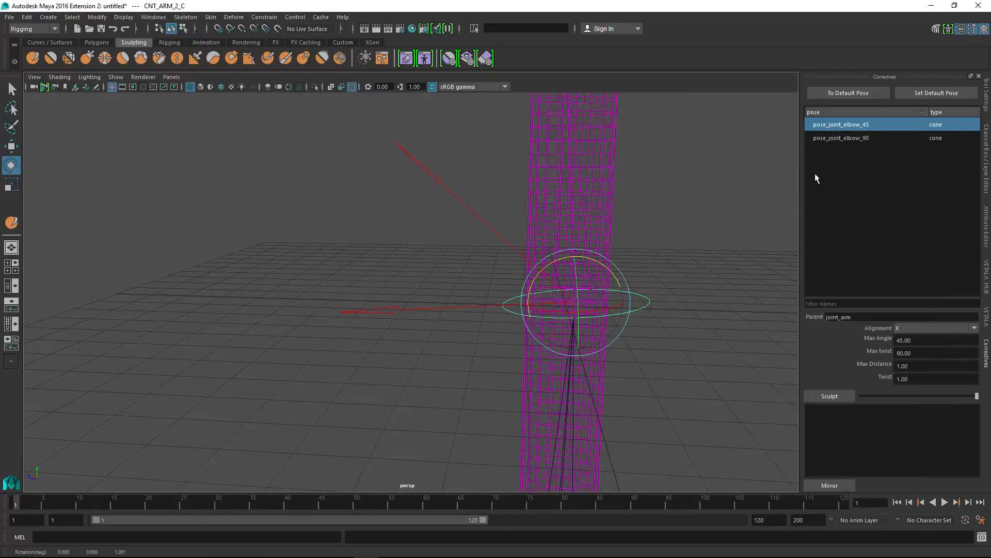
Set the Max Angle of pose_joint_elbow_45 back to 90.
click(736, 291)
drag(838, 120, 834, 118)
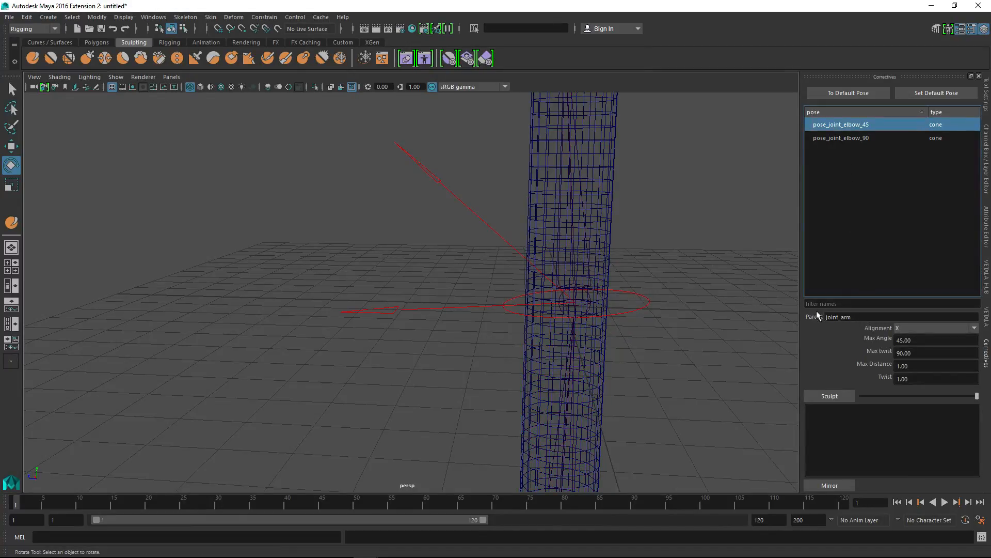
click(917, 341)
text(90)
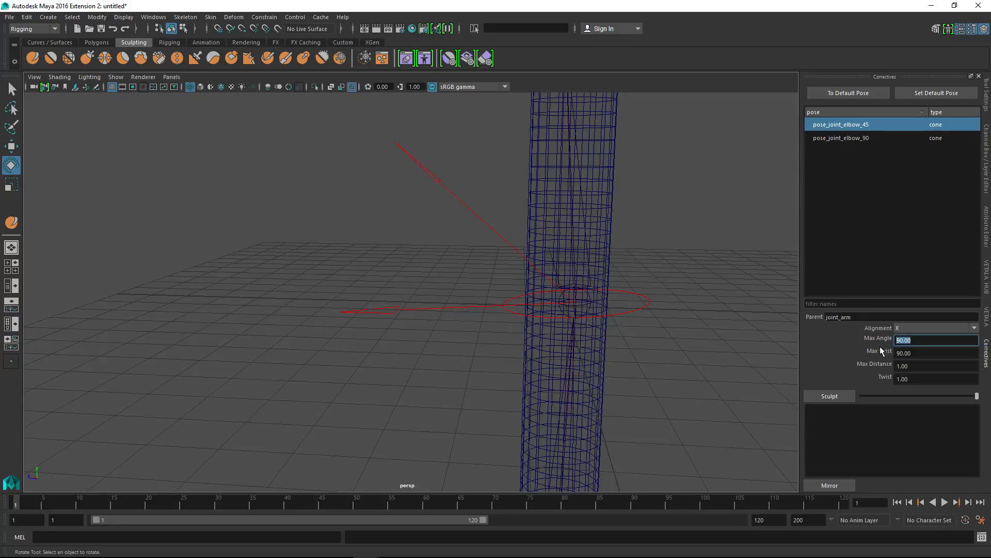
click(747, 277)
Select the arm mesh and inspect the pose weights of its blendshape_arm input.
click(610, 197)
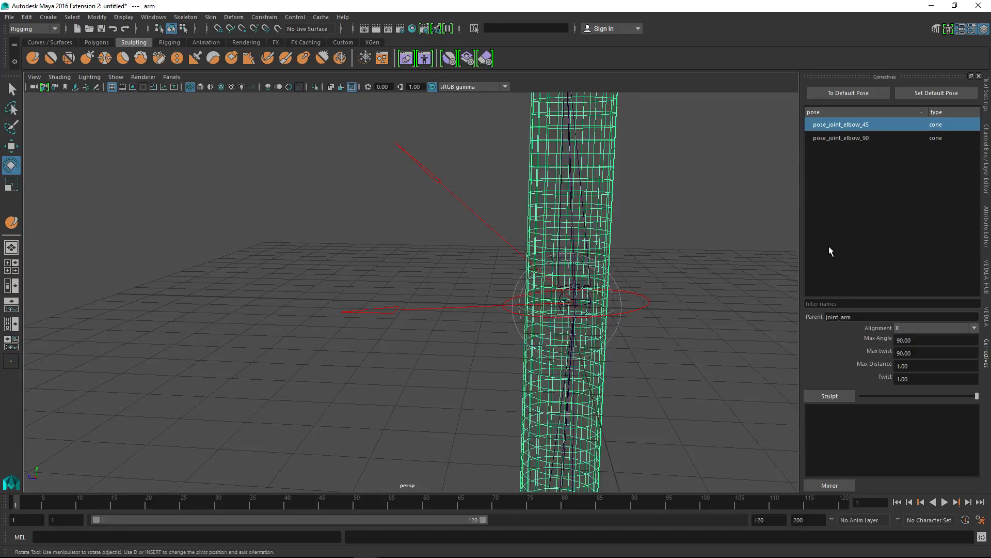
click(987, 153)
click(889, 229)
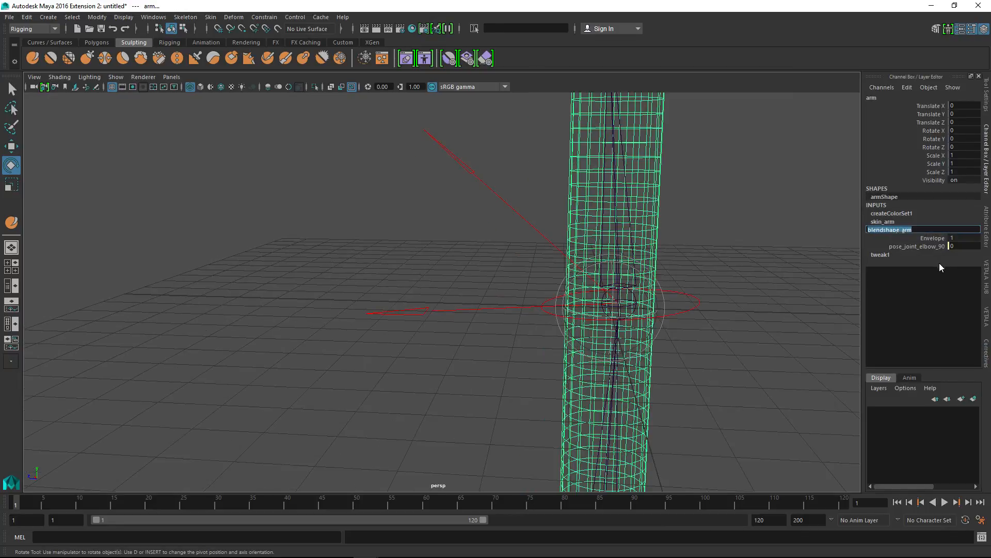
click(983, 349)
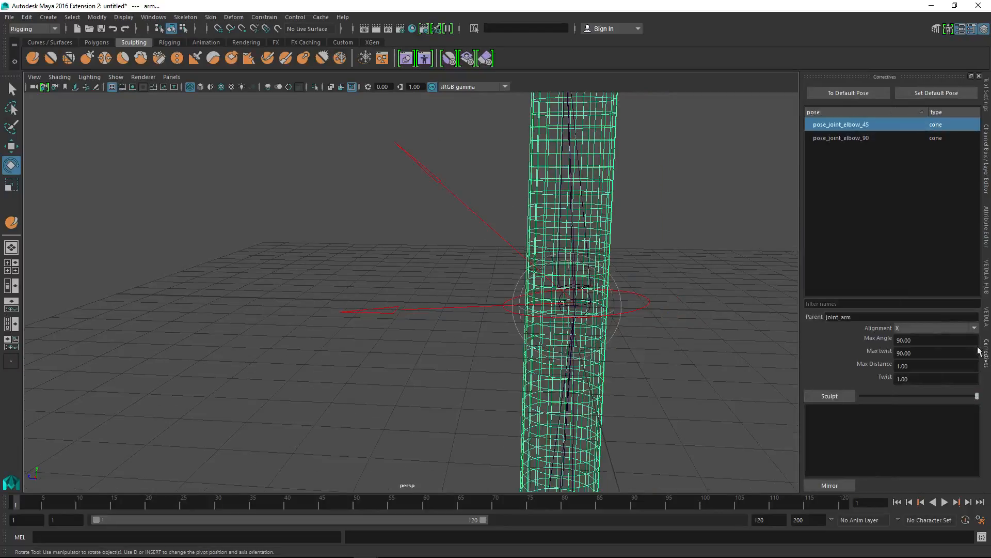
Recall pose_joint_elbow_45 and start a sculpt for it in shaded display, adding the arm mesh to the pose.
click(844, 138)
click(843, 123)
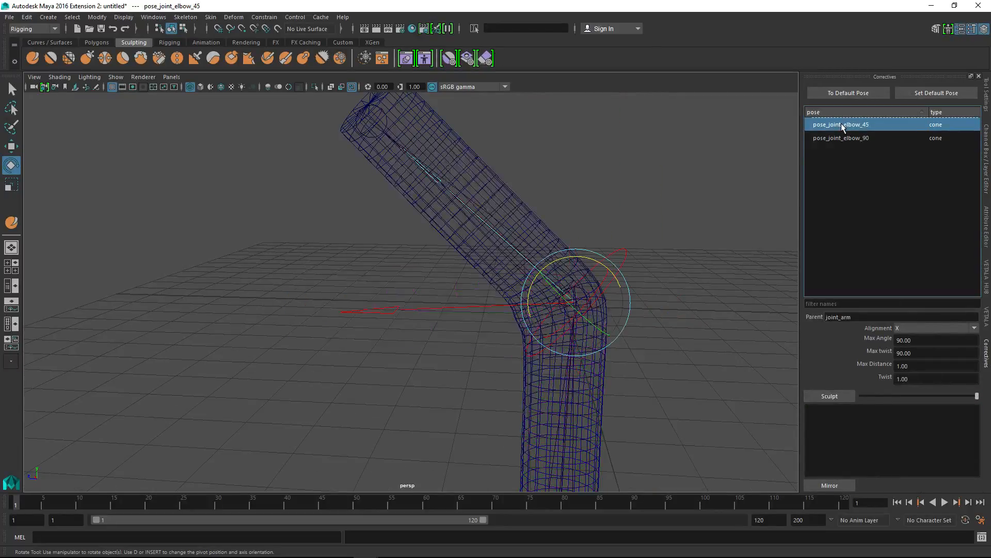
click(542, 204)
click(509, 212)
alt+middle_drag(516, 267, 533, 237)
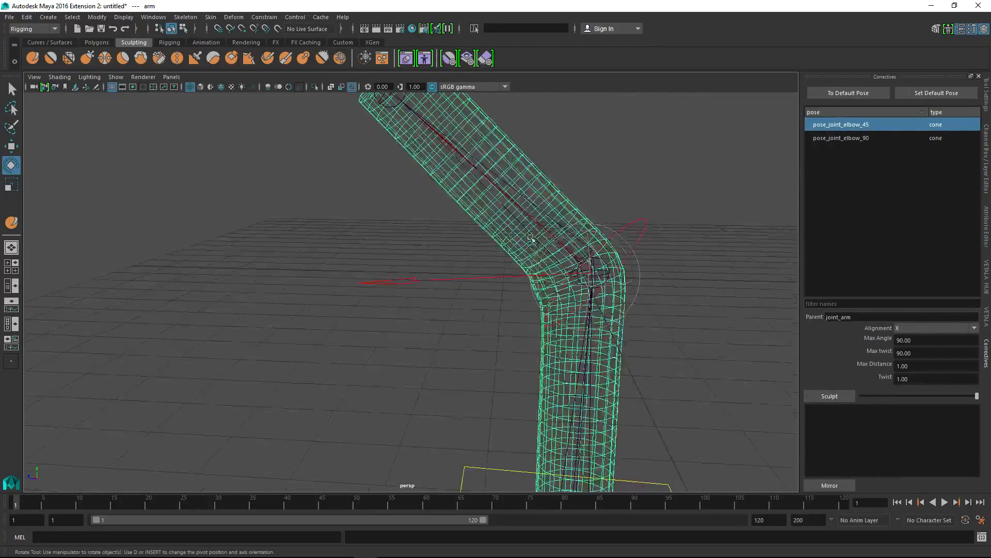
key(5)
alt+drag(517, 301, 522, 287)
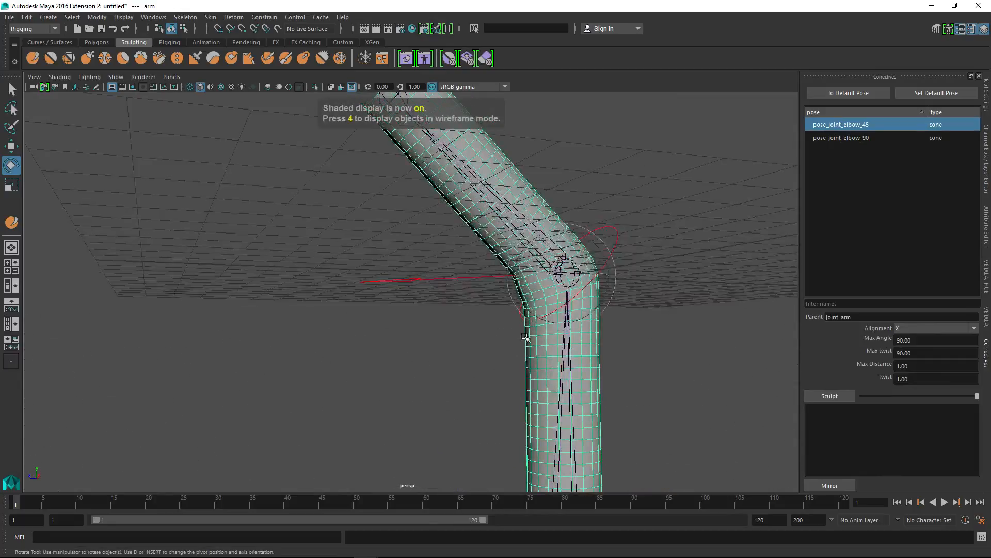
alt+drag(527, 336, 536, 358)
click(824, 397)
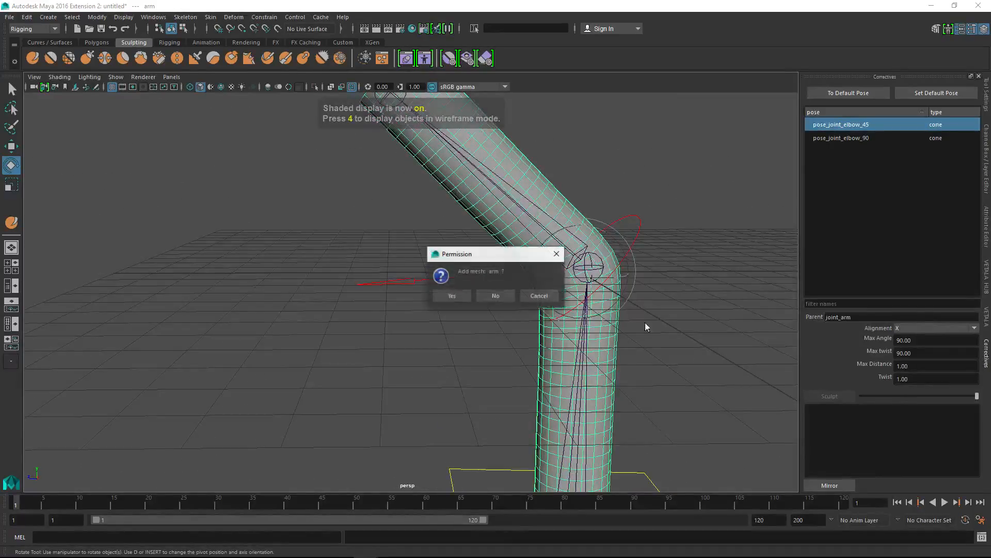
click(453, 292)
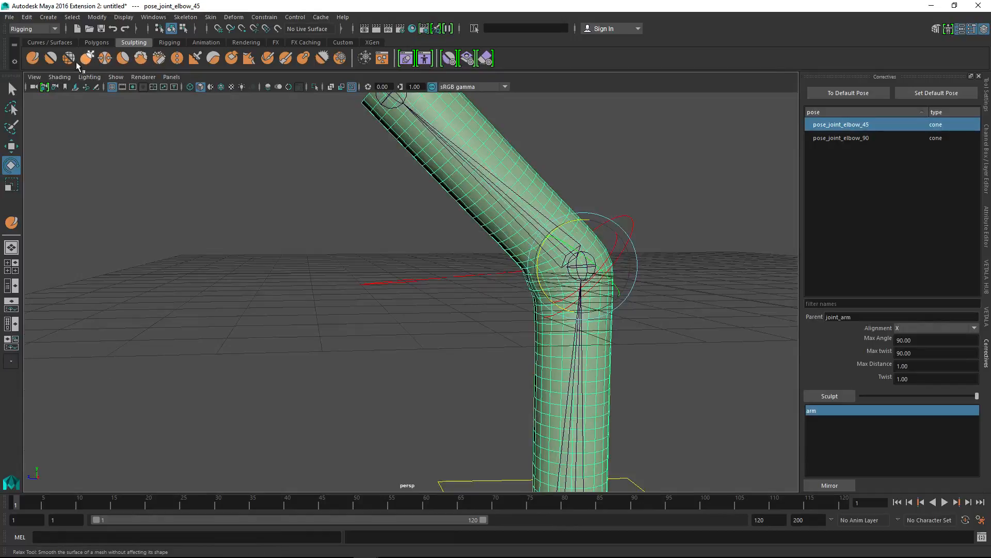
Smooth the inner bend of the 45-degree sculpt mesh and push the outer elbow to a sharper angle with the Sculpt tool.
click(51, 58)
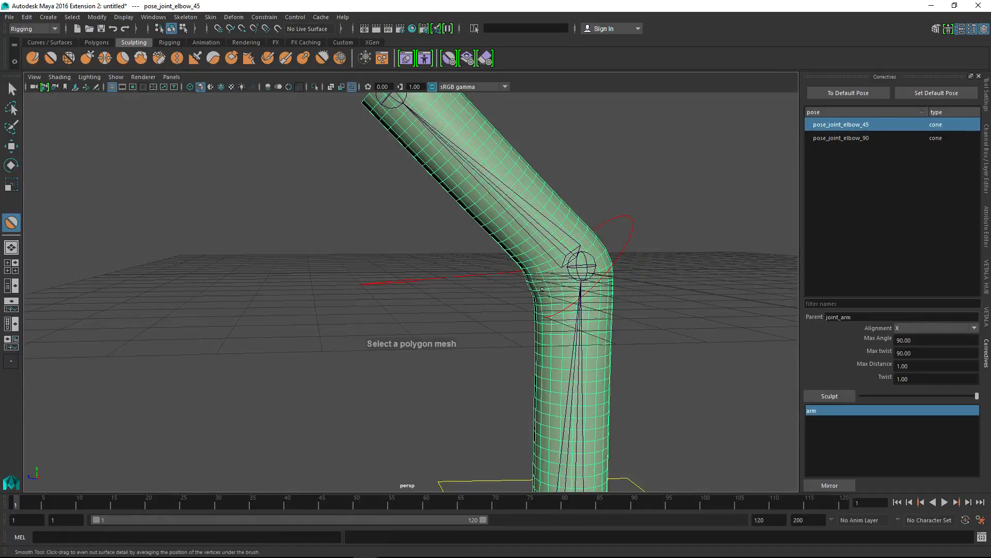
click(542, 290)
alt+drag(532, 282, 491, 321)
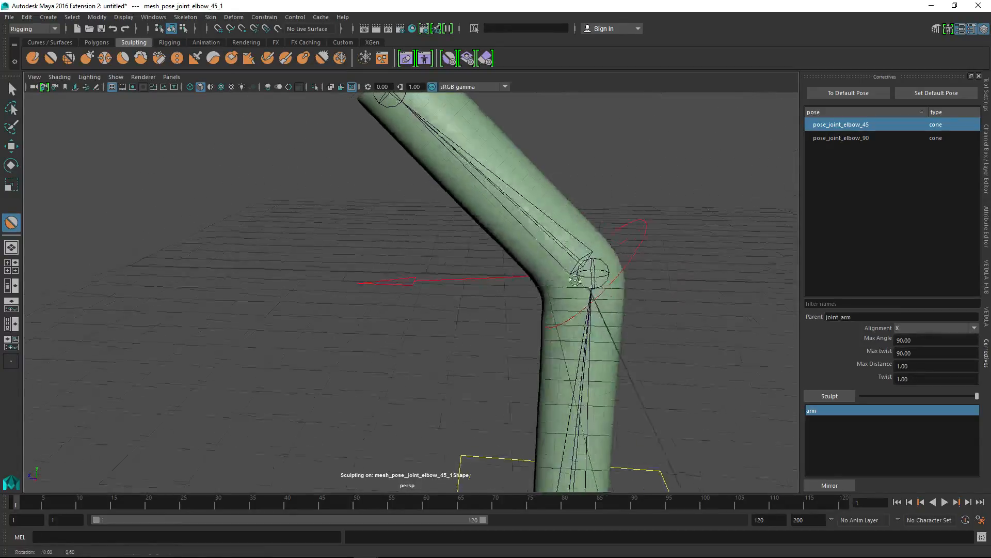
mouse_move(594, 310)
alt+mouse_down()
mouse_move(615, 291)
mouse_move(573, 305)
mouse_move(576, 261)
mouse_move(595, 266)
mouse_move(570, 261)
alt+mouse_up()
click(32, 57)
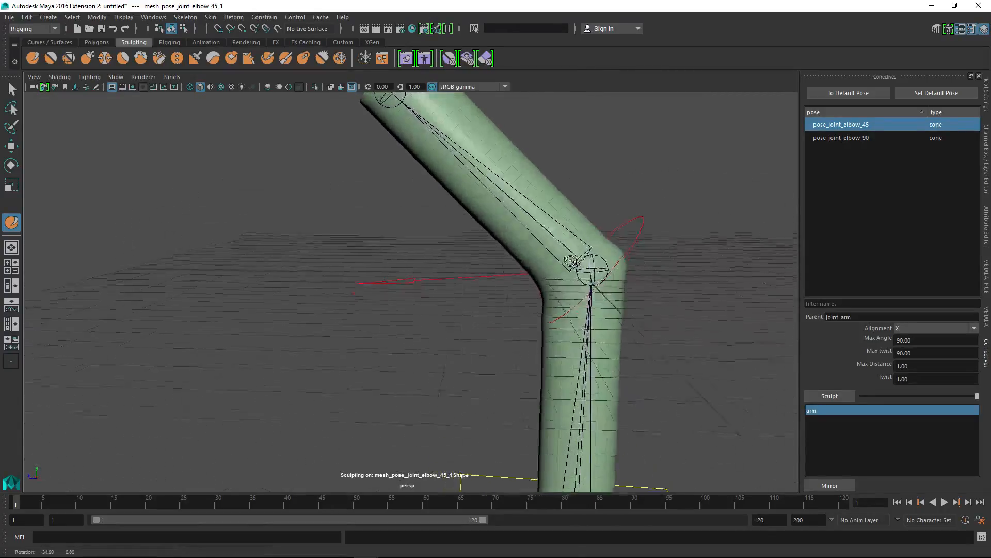
Refine the inner elbow with the Wax tool and finish the arm sculpt for pose_joint_elbow_45.
click(213, 58)
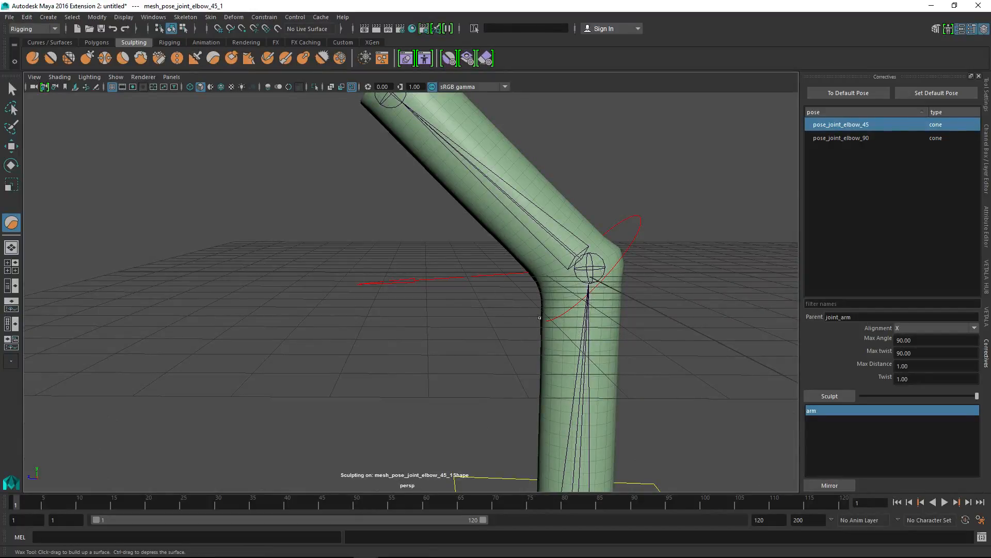
mouse_move(547, 294)
alt+right_down()
mouse_move(464, 290)
mouse_move(527, 299)
alt+right_up()
click(828, 399)
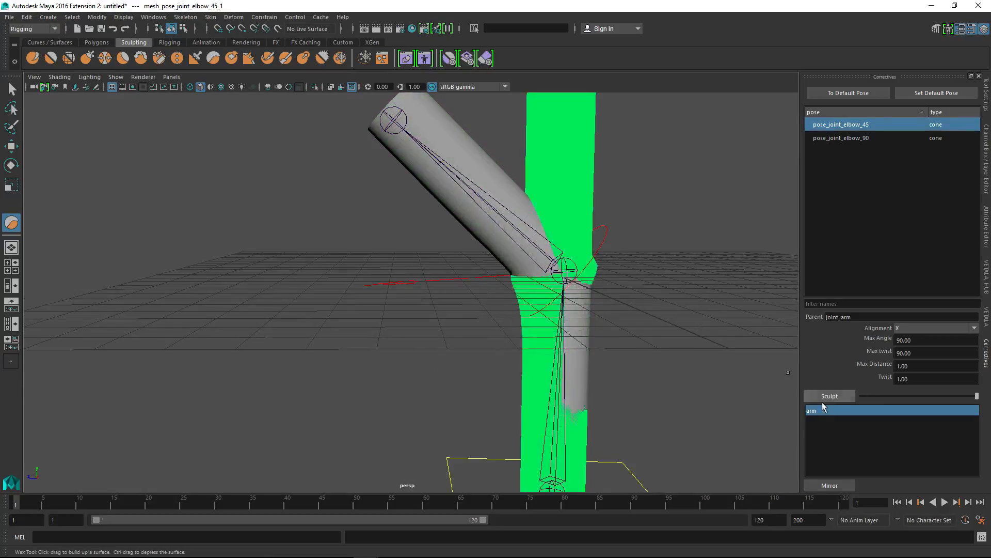
key(w)
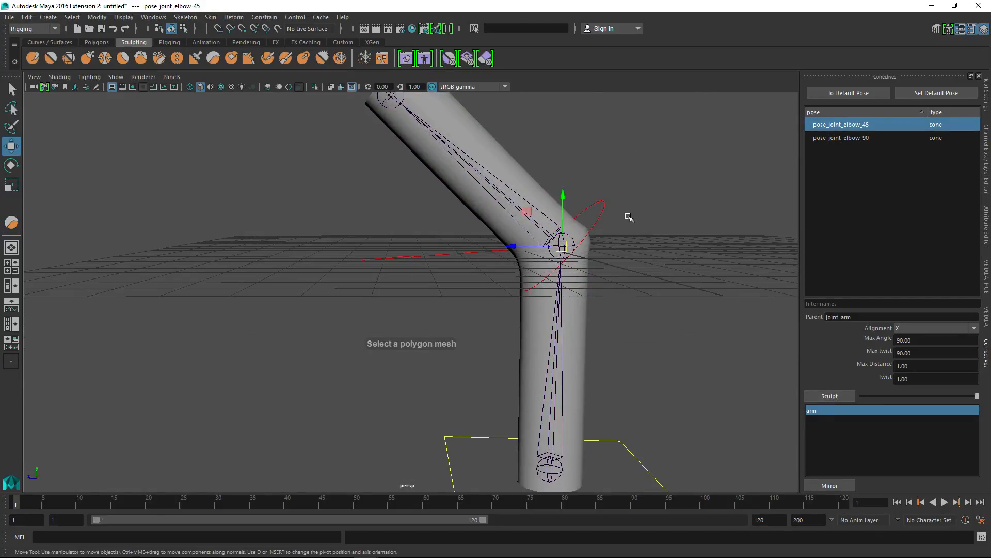
Select the arm mesh in the 45-degree pose and inspect the pose weights of its blendshape_arm input.
click(598, 166)
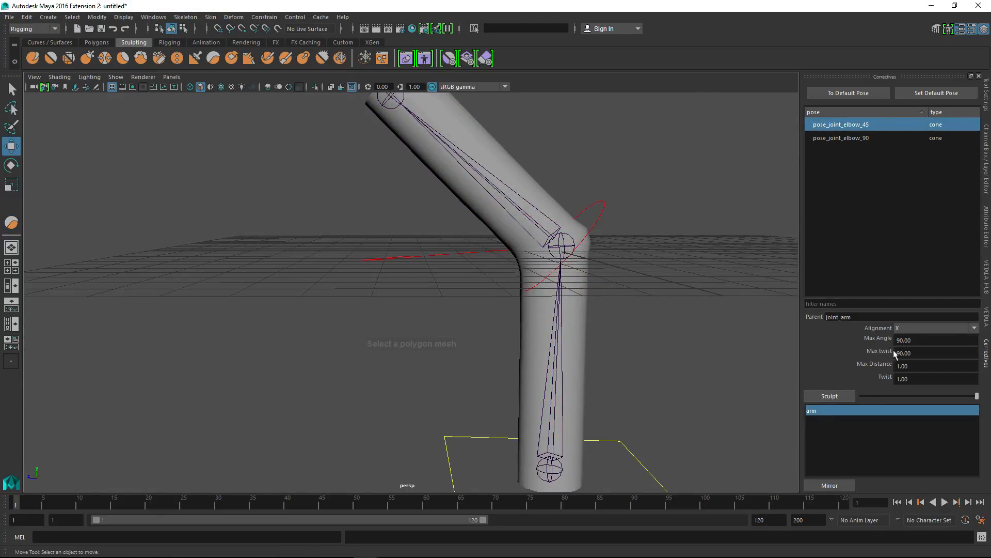
click(565, 209)
click(986, 136)
click(892, 229)
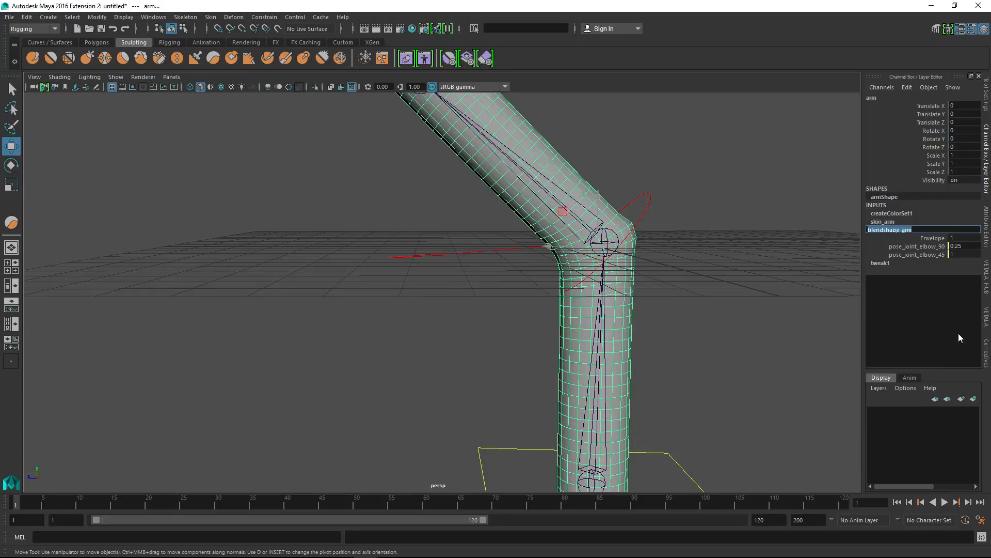
click(964, 246)
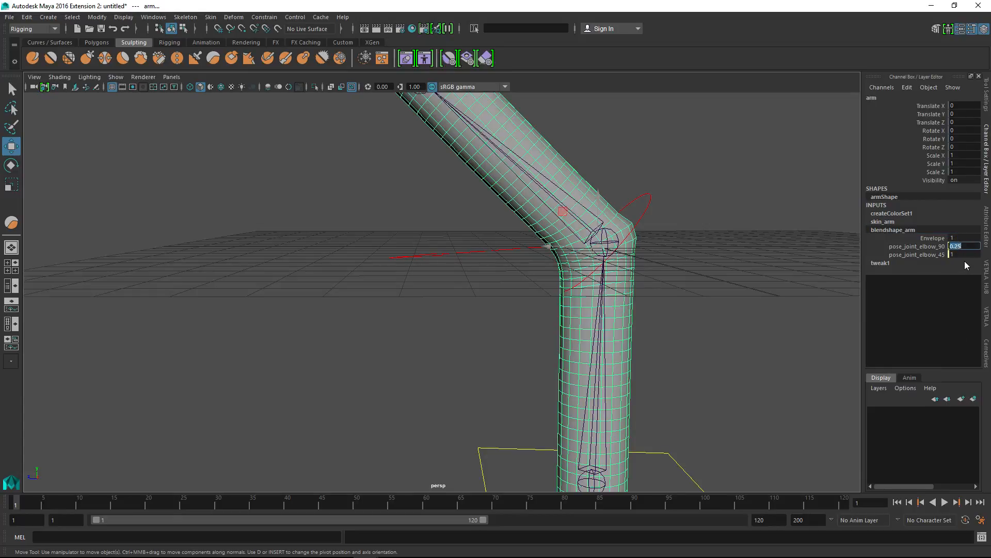
key(Tab)
click(967, 246)
Return the rig to its default pose and check the remaining blendshape_arm pose weights and the elbow's shape.
click(987, 354)
click(838, 93)
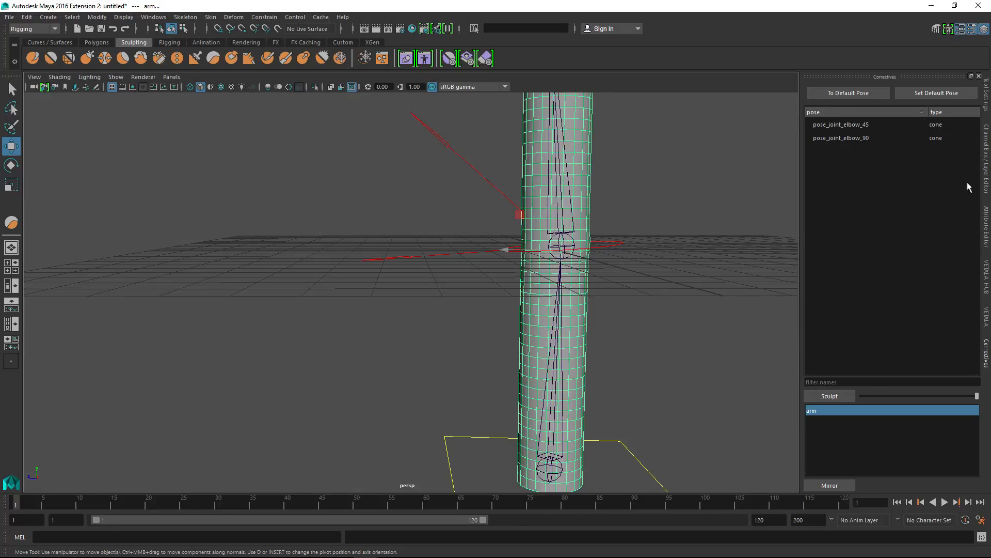
click(987, 172)
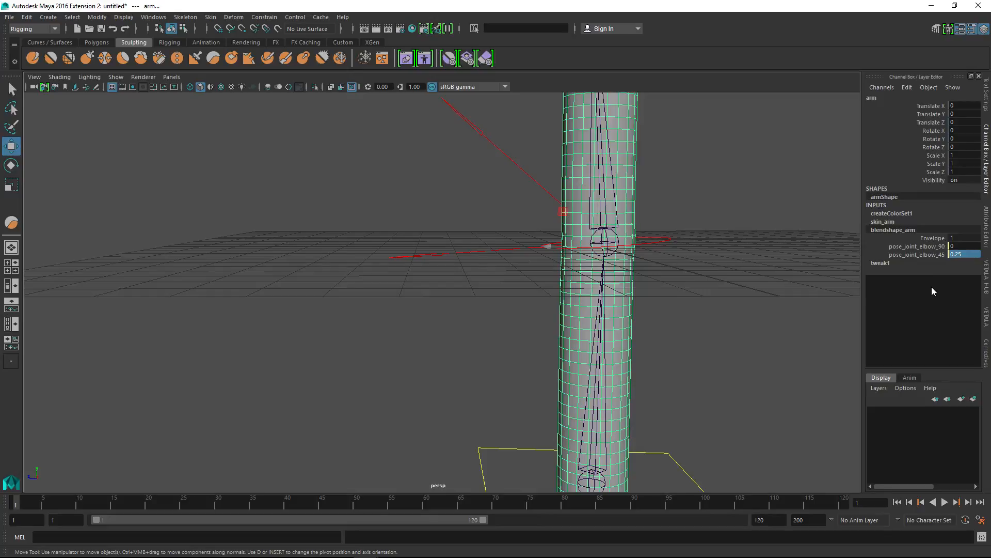
alt+drag(677, 212, 716, 247)
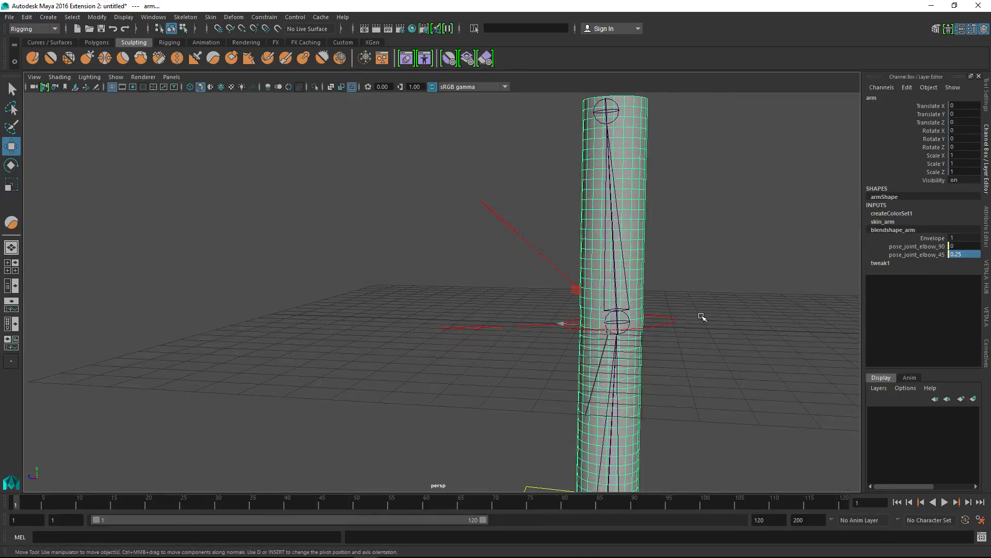
alt+middle_drag(702, 317, 594, 253)
alt+right_drag(591, 257, 723, 266)
click(938, 239)
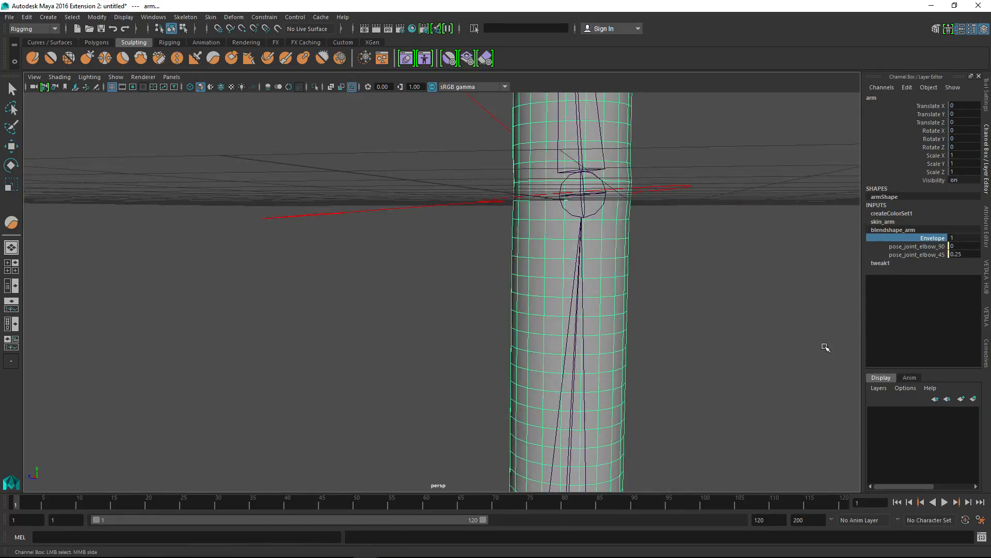
click(987, 360)
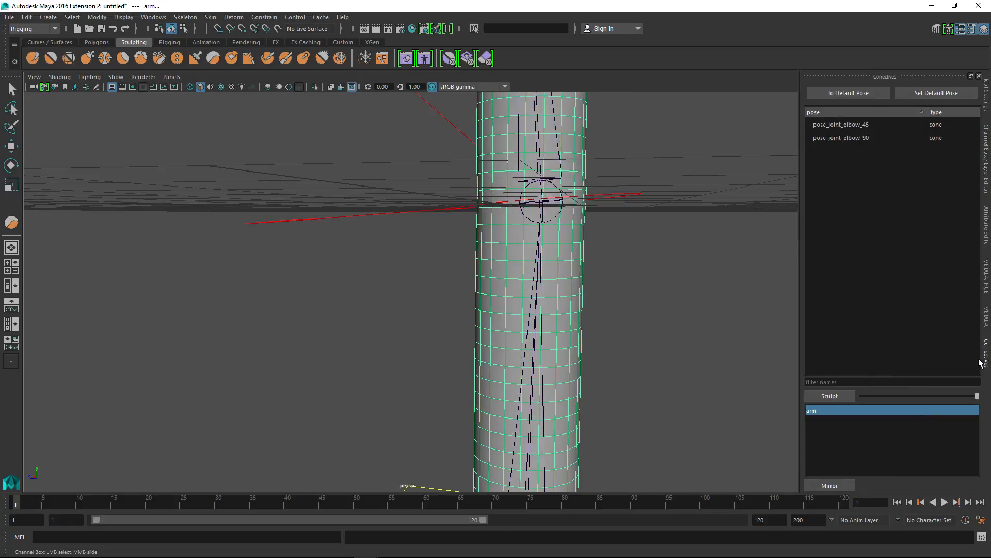
Recall pose_joint_elbow_45 and set its max angle to 45.
click(848, 126)
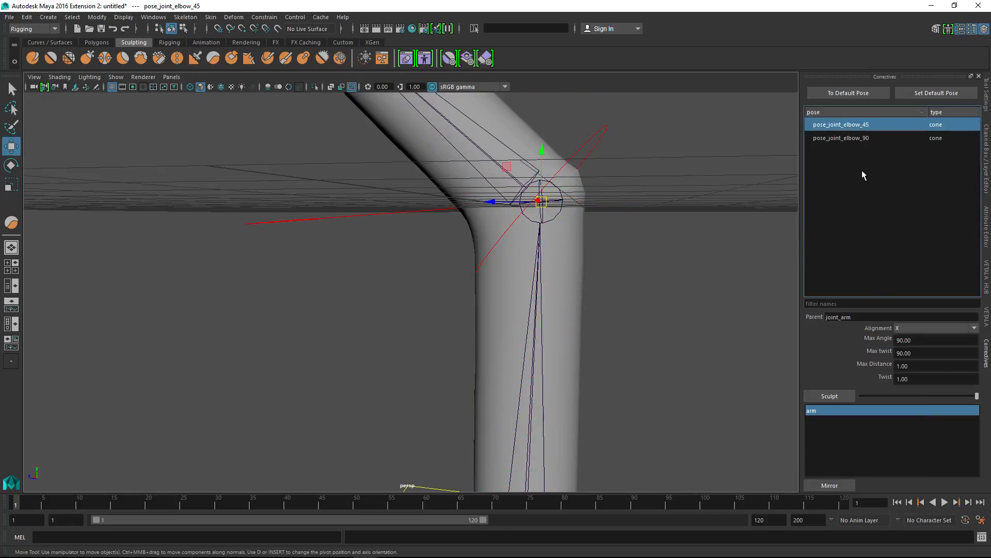
drag(917, 340, 873, 339)
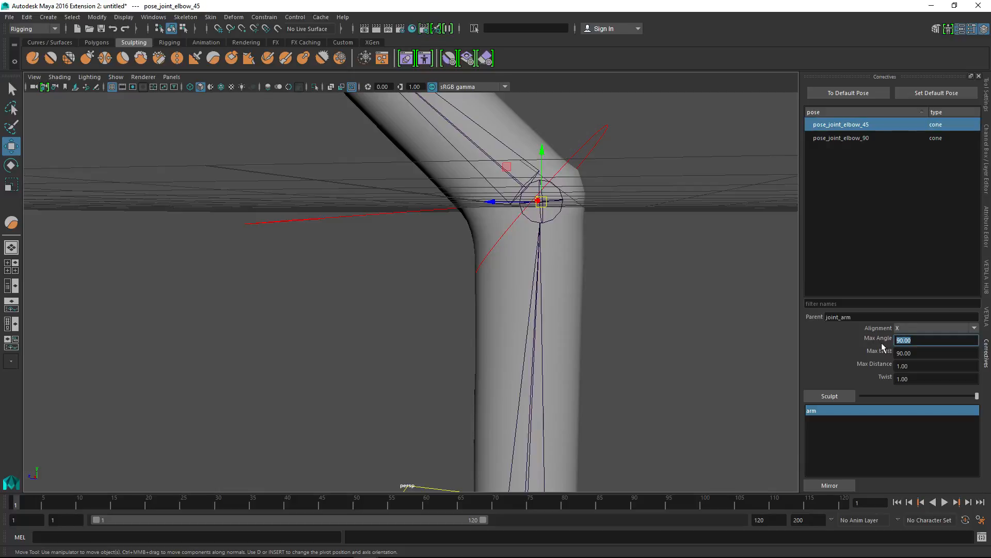
click(672, 246)
Select the arm mesh and recheck its blendshape_arm pose weights at the 45-degree elbow pose.
click(557, 204)
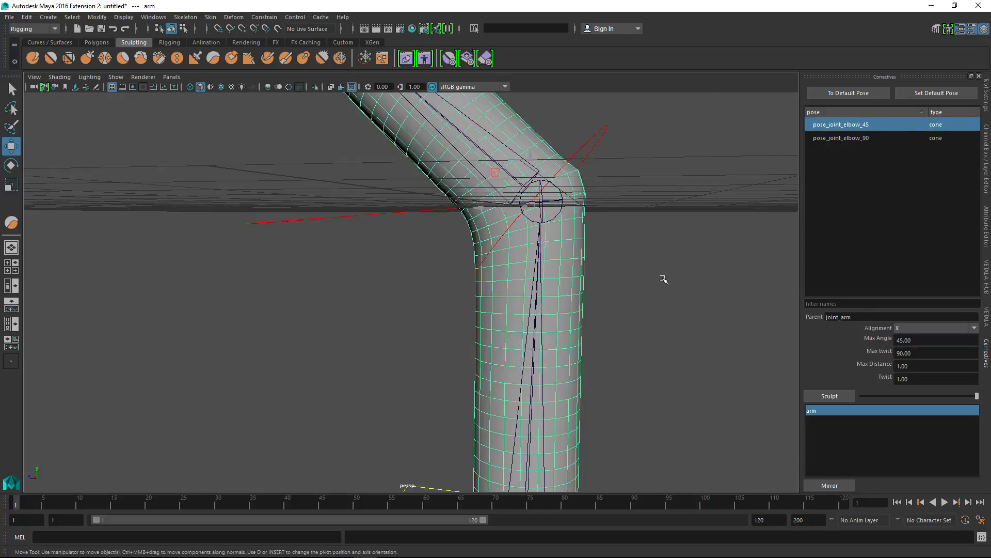
click(987, 164)
click(894, 230)
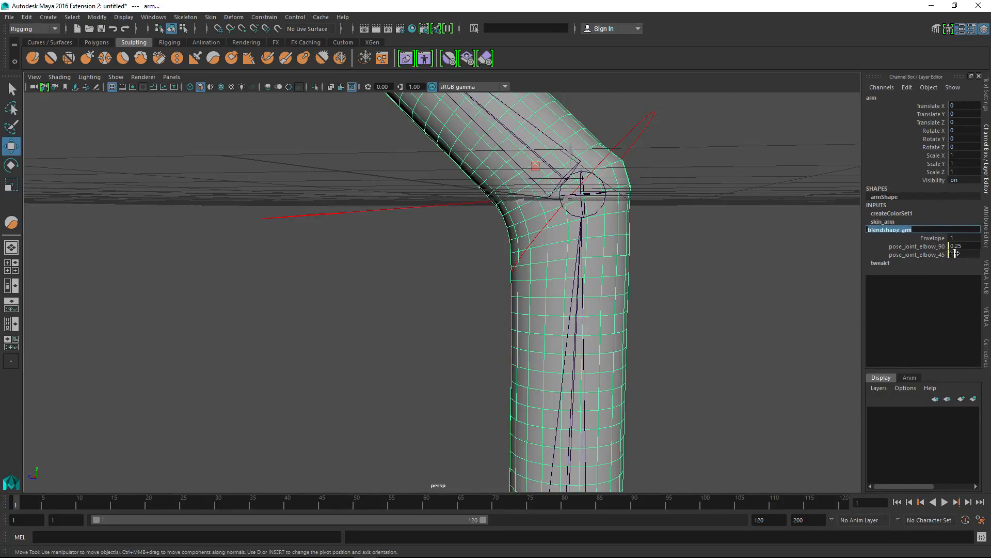
click(986, 351)
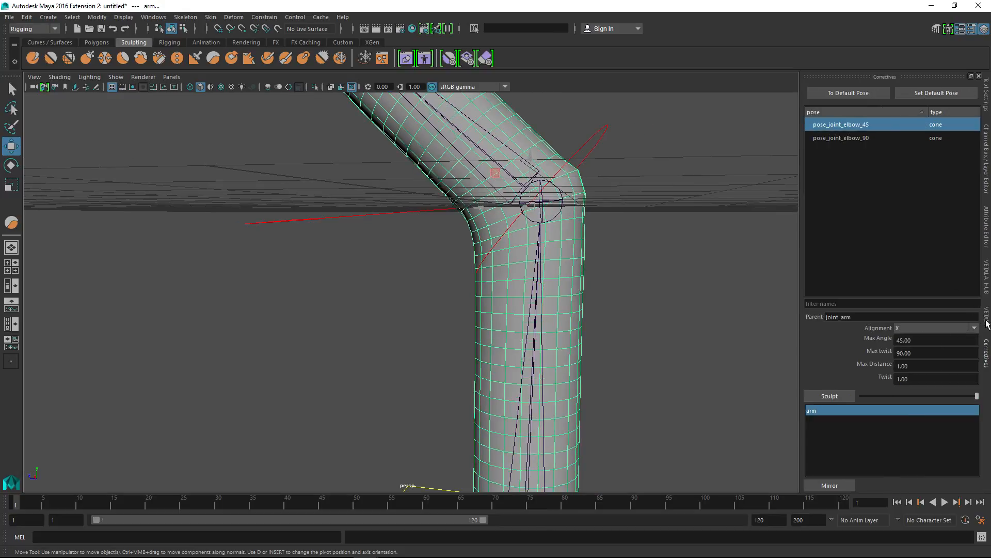
Put the rig back in its default pose and verify the blendshape_arm weights of both elbow poses.
click(839, 92)
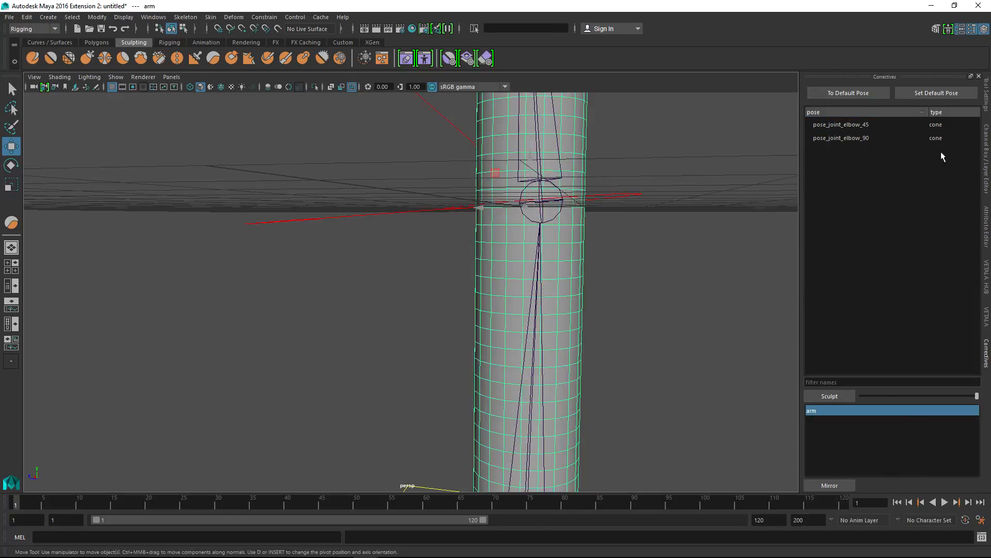
click(985, 153)
click(900, 228)
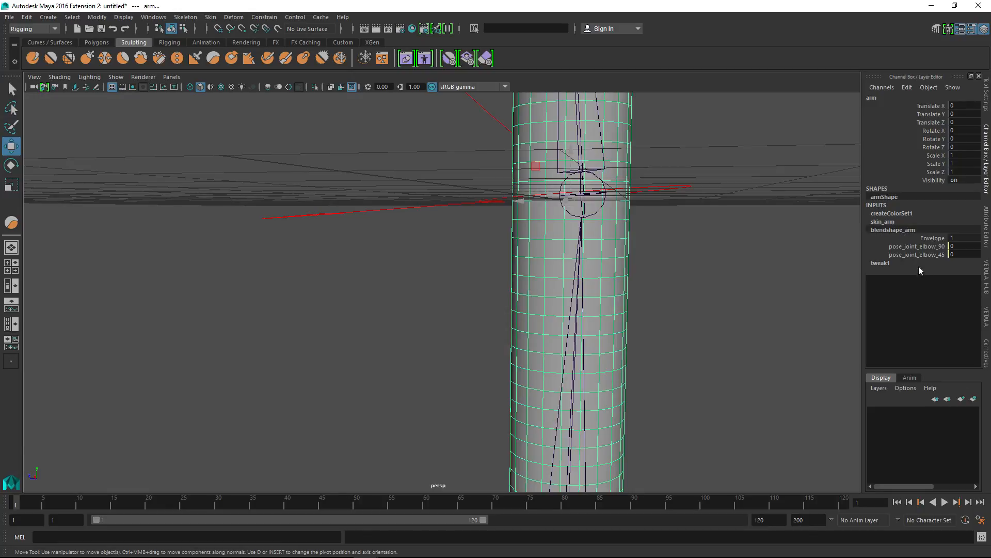
alt+drag(715, 216, 708, 288)
alt+right_drag(708, 288, 684, 228)
alt+middle_drag(684, 227, 750, 288)
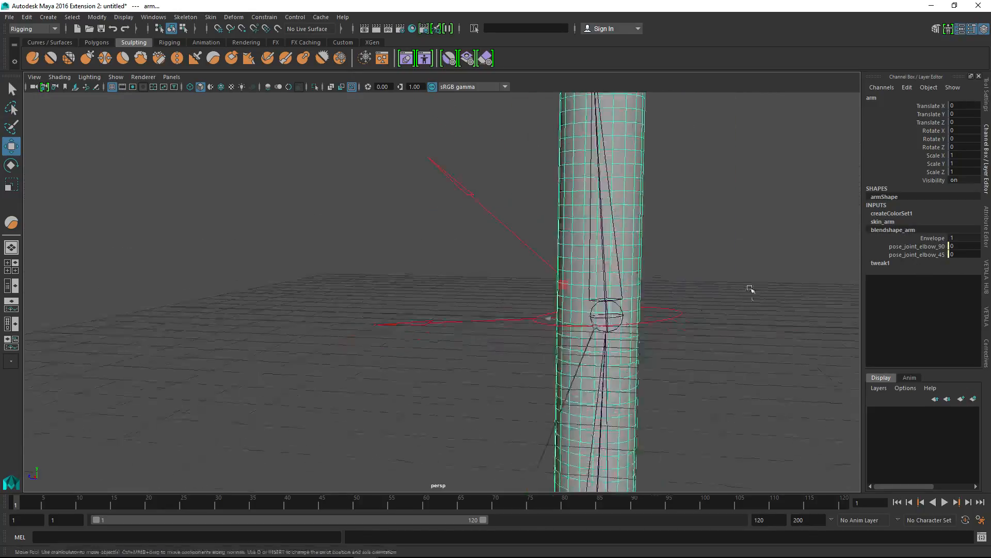
alt+drag(751, 287, 759, 248)
Recall pose_joint_elbow_45 from the Correctives list and examine the bent elbow from the side.
click(986, 354)
click(985, 317)
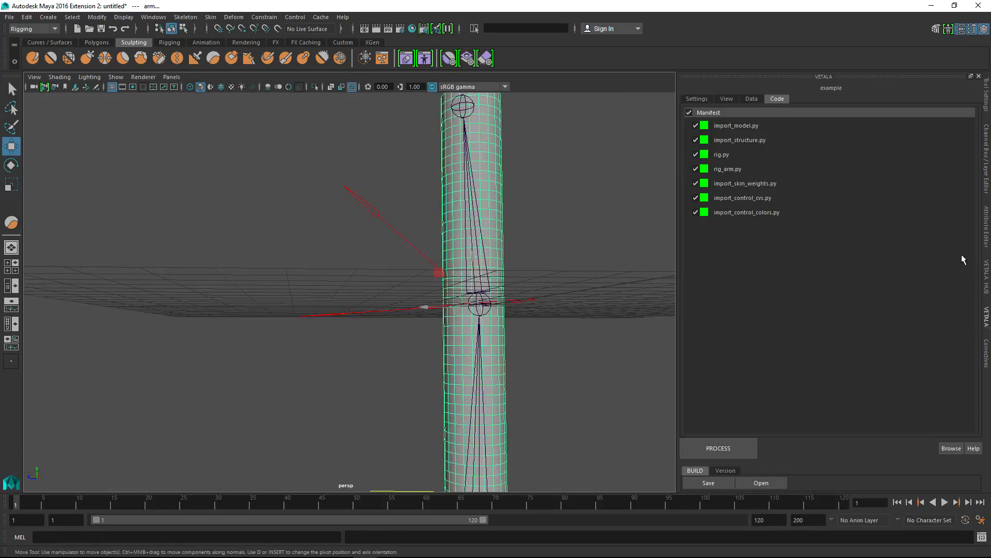
click(987, 286)
click(987, 325)
click(986, 352)
click(857, 129)
alt+right_drag(635, 237, 648, 309)
alt+middle_drag(649, 310, 695, 255)
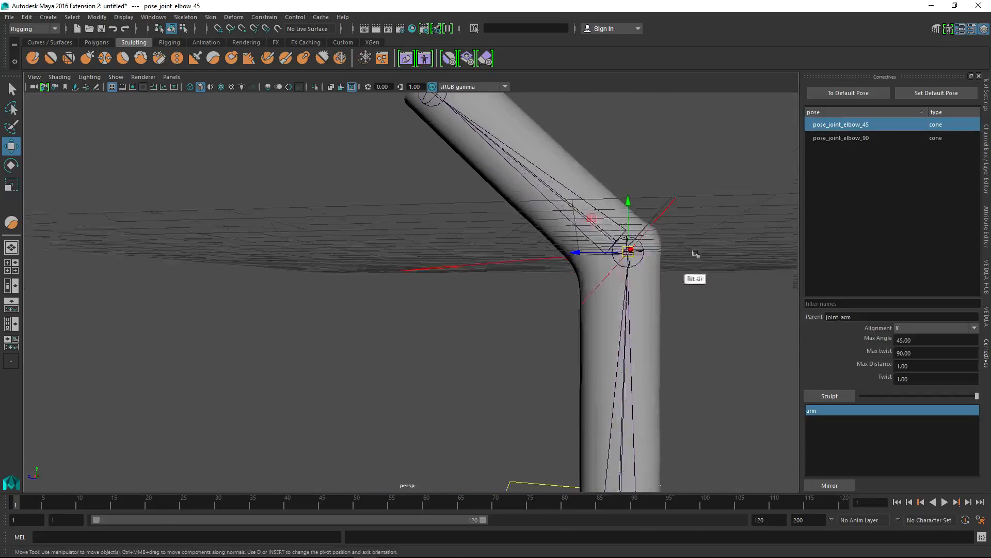
alt+drag(664, 312, 745, 317)
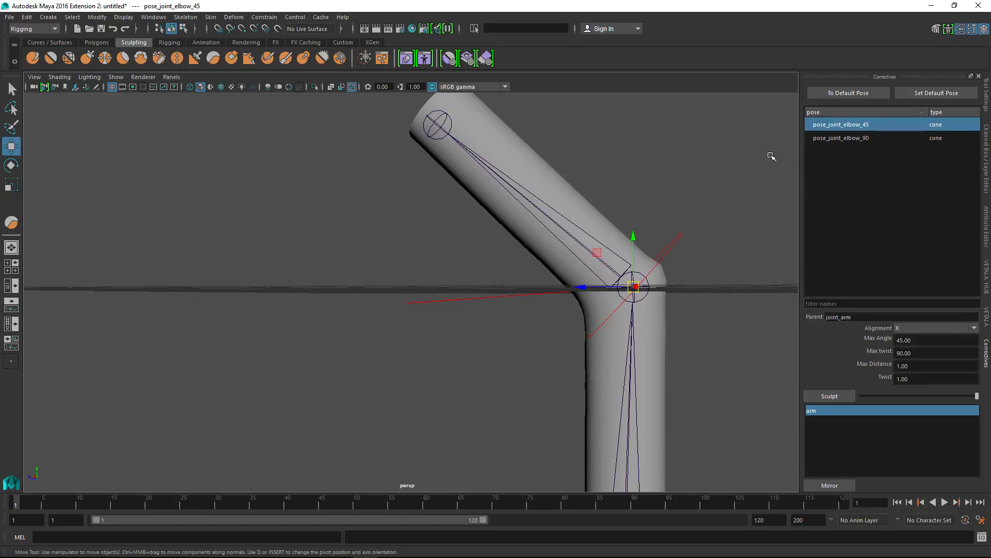
Alternate between pose_joint_elbow_90 and pose_joint_elbow_45 to compare the two elbow shapes.
click(833, 137)
click(831, 126)
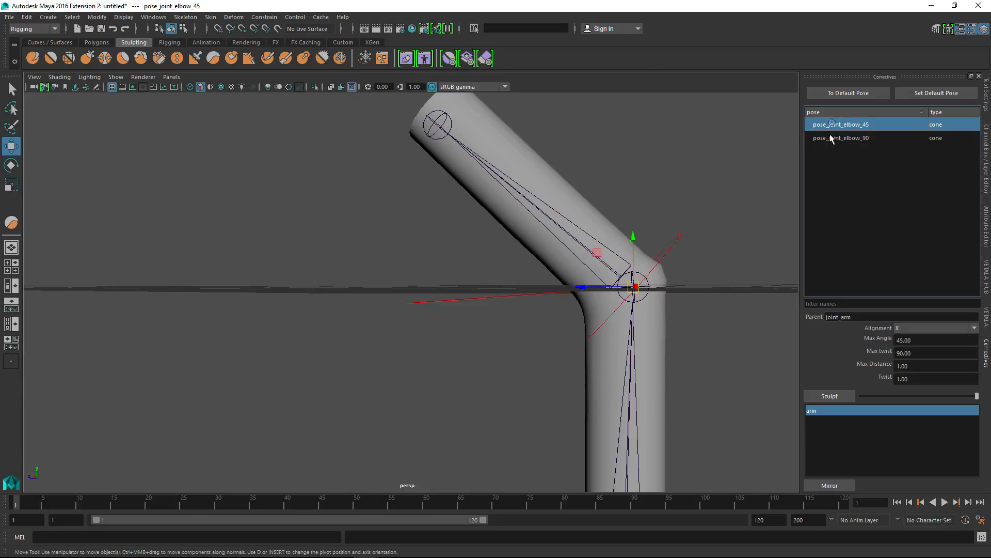
click(826, 139)
click(828, 125)
click(828, 138)
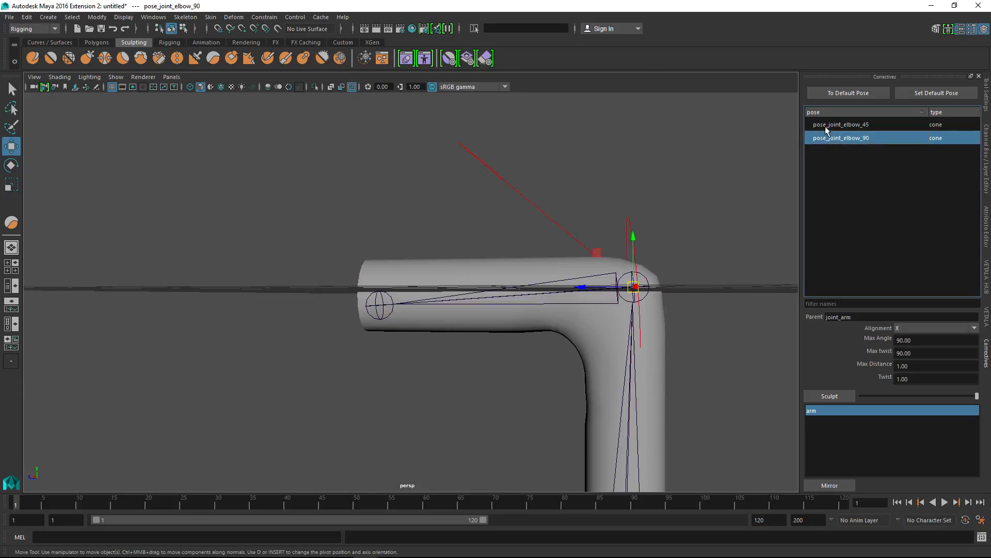
click(826, 126)
click(828, 141)
alt+drag(691, 287, 703, 308)
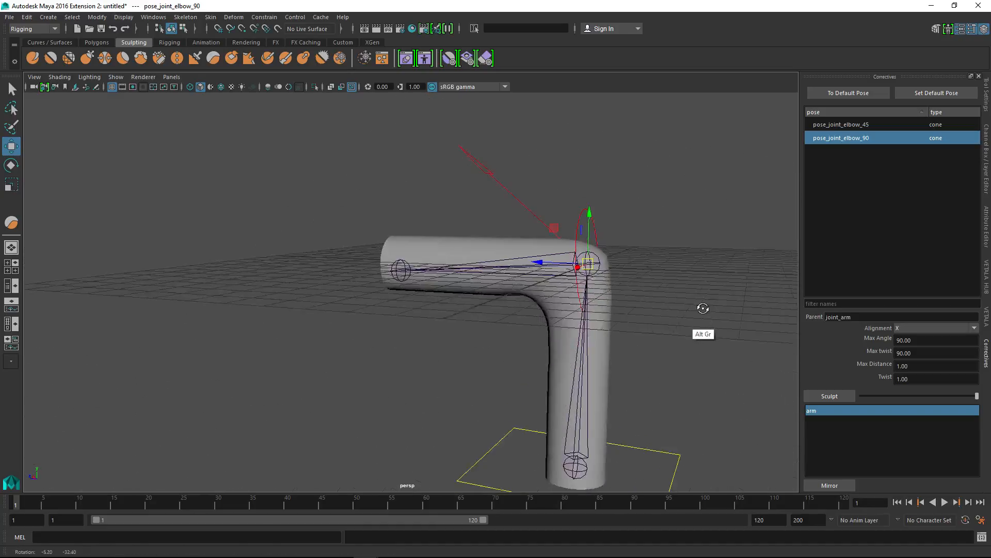
alt+right_drag(704, 309, 725, 314)
click(740, 267)
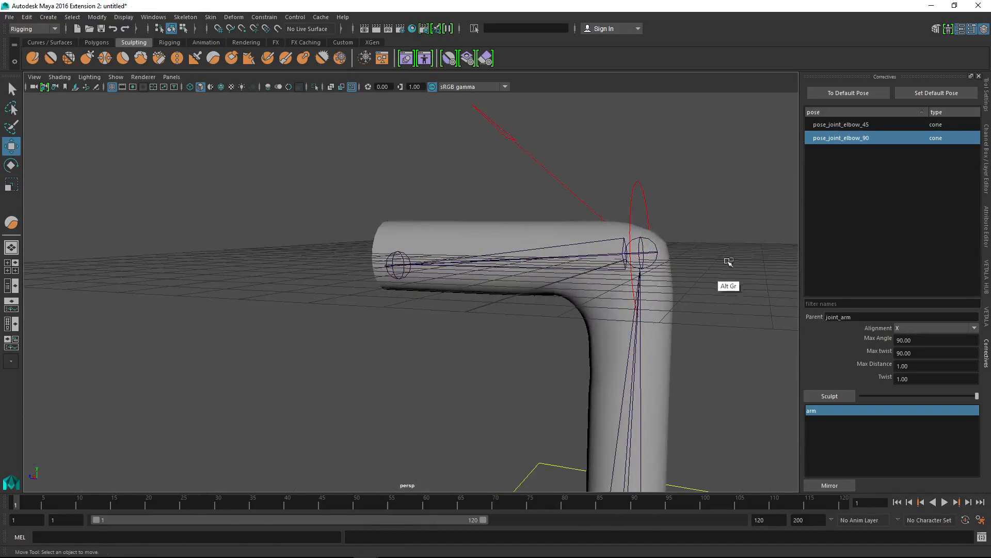
Nest pose_joint_elbow_45 under pose_joint_elbow_90 in the pose hierarchy and recall the 45-degree pose.
click(829, 125)
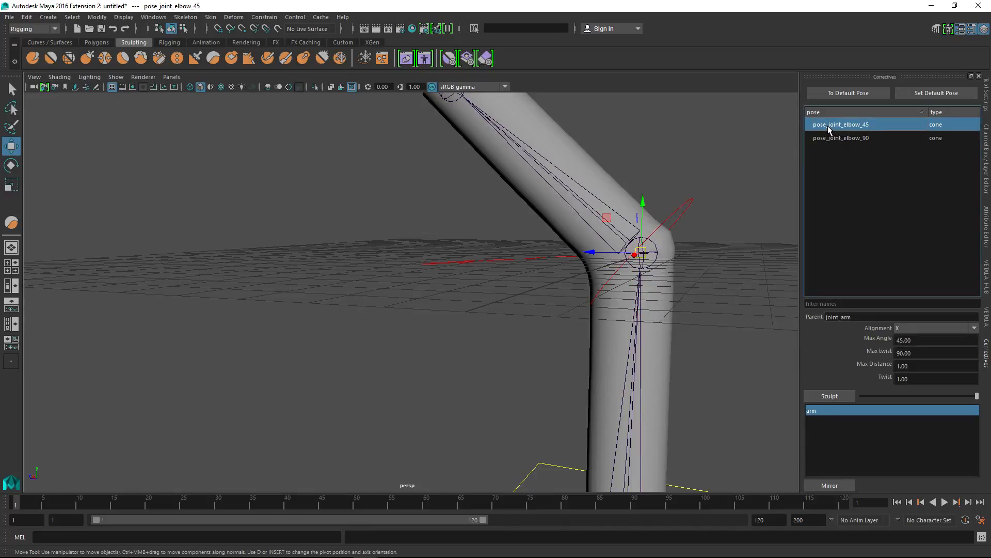
mouse_move(827, 125)
mouse_down()
mouse_move(829, 152)
mouse_move(830, 141)
mouse_up()
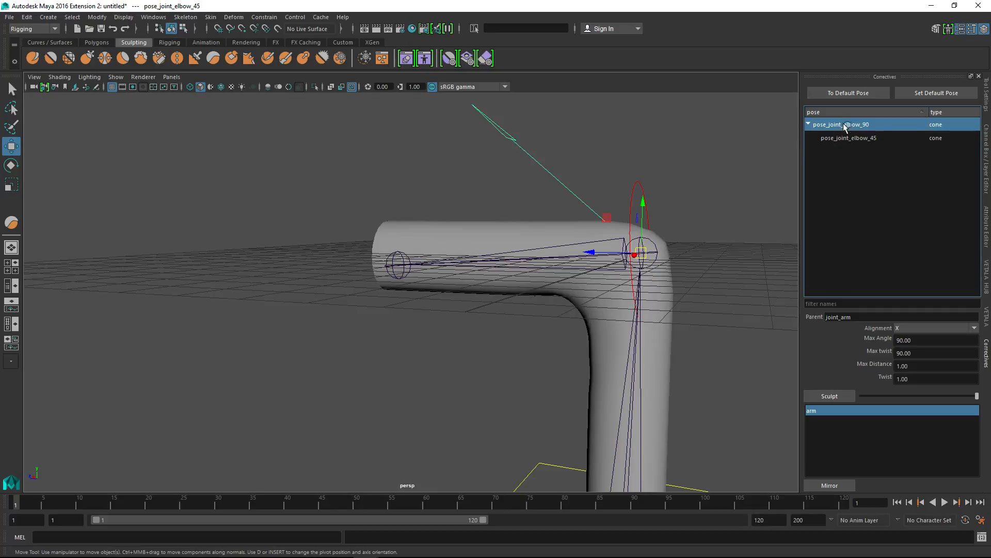
click(847, 136)
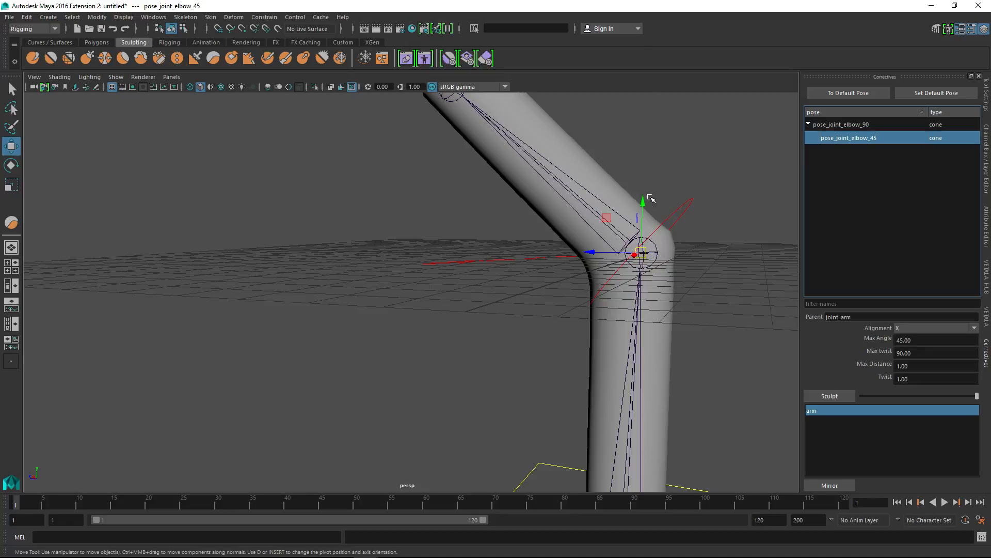
Select the elbow control CNT_ARM_2_C and rotate it from the 45-degree pose toward a 90-degree bend to test the deformation.
click(712, 276)
drag(686, 194, 721, 252)
alt+drag(721, 252, 732, 283)
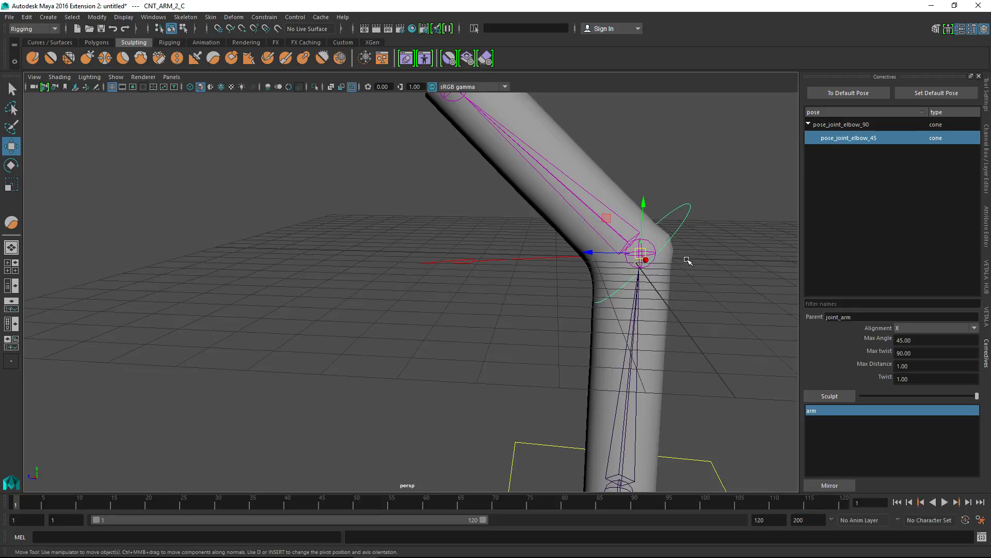
alt+drag(714, 281, 714, 268)
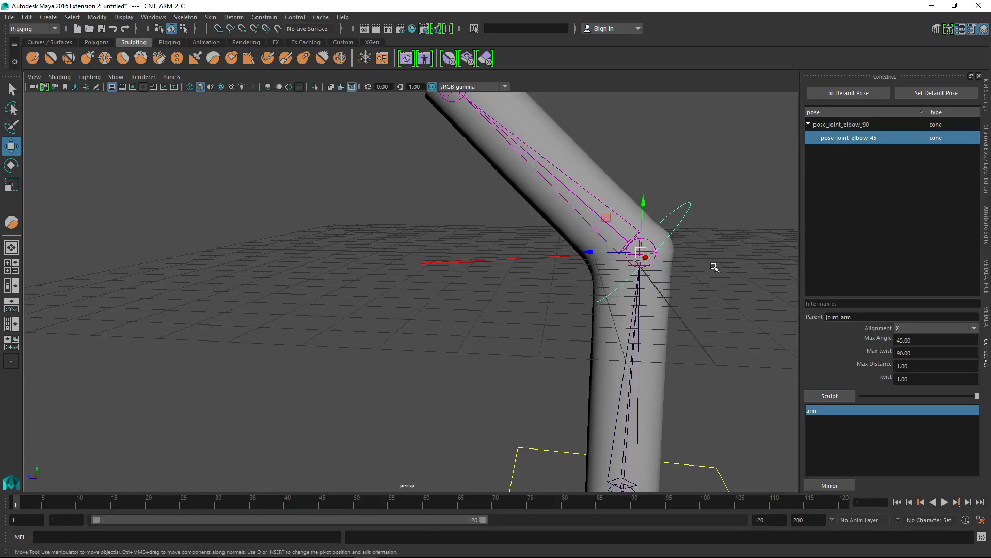
click(906, 340)
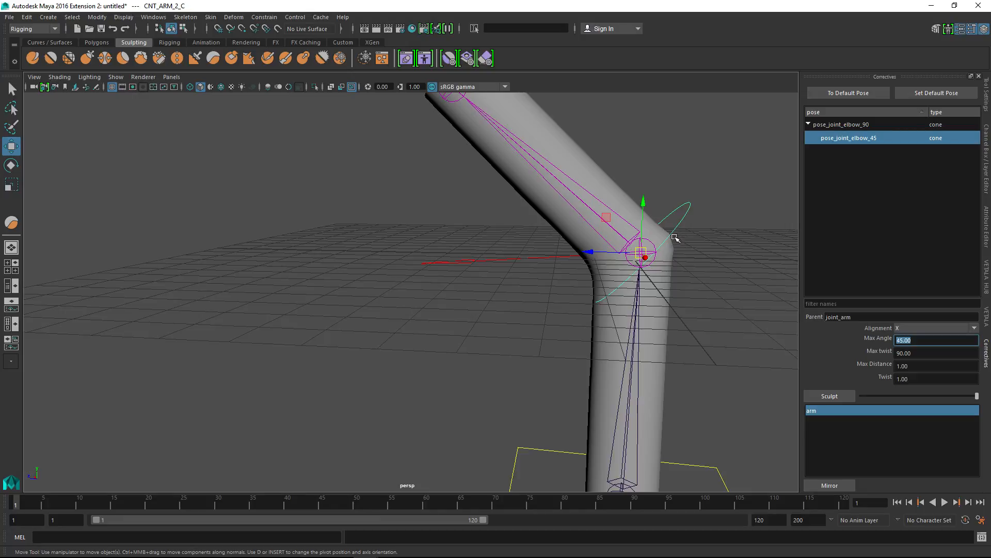
click(677, 213)
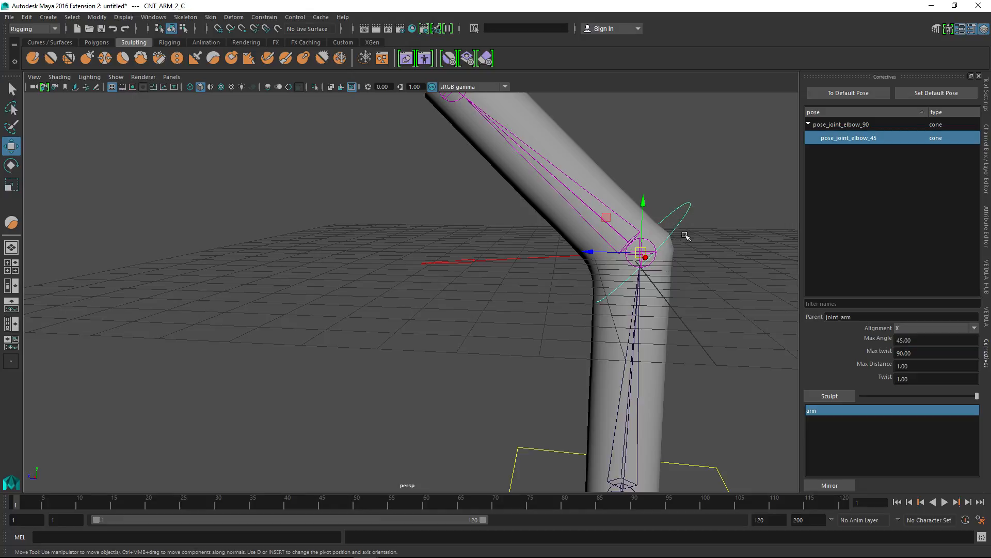
key(e)
drag(602, 223, 593, 251)
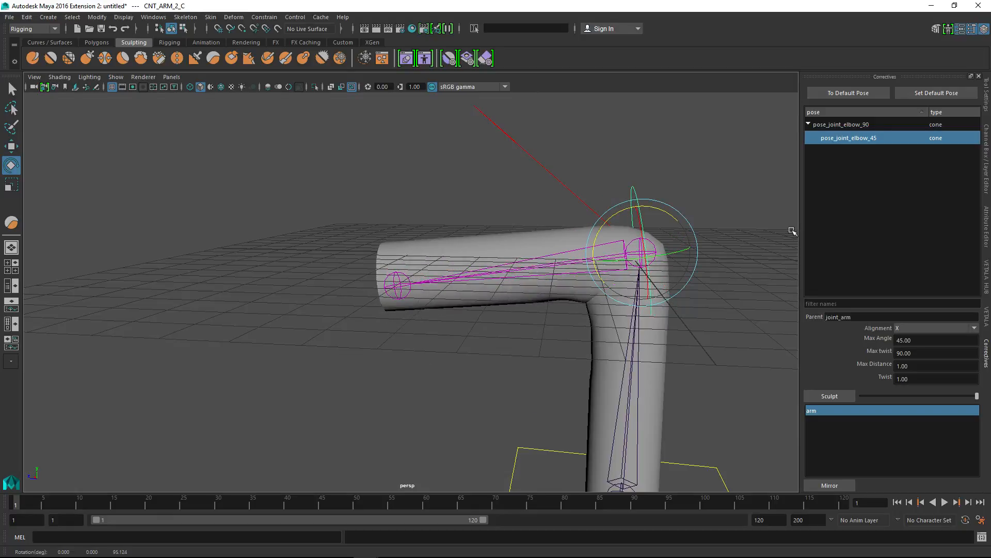
Recall pose_joint_elbow_90 to examine its elbow shape, and return to the nested pose_joint_elbow_45.
click(855, 124)
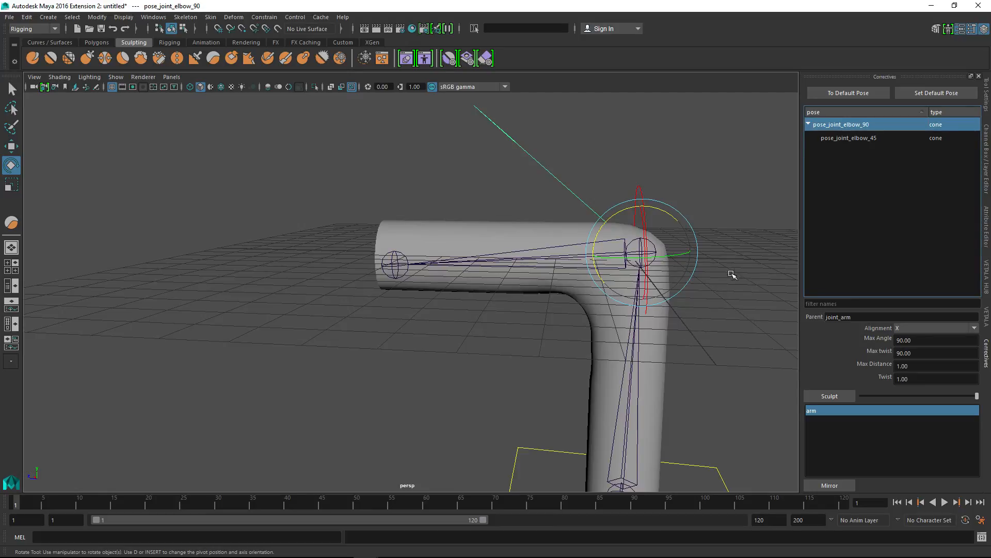
alt+drag(726, 274, 709, 298)
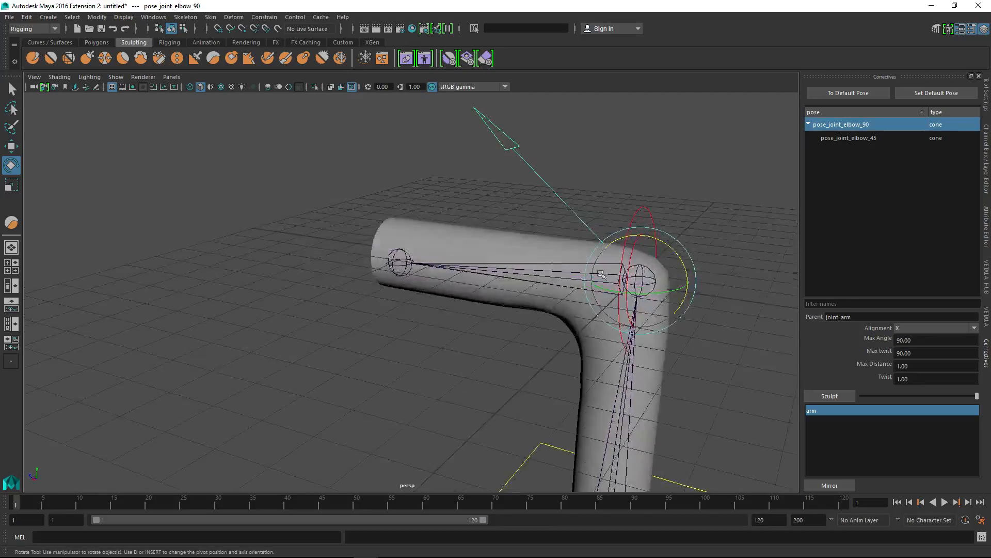
alt+drag(663, 353, 660, 301)
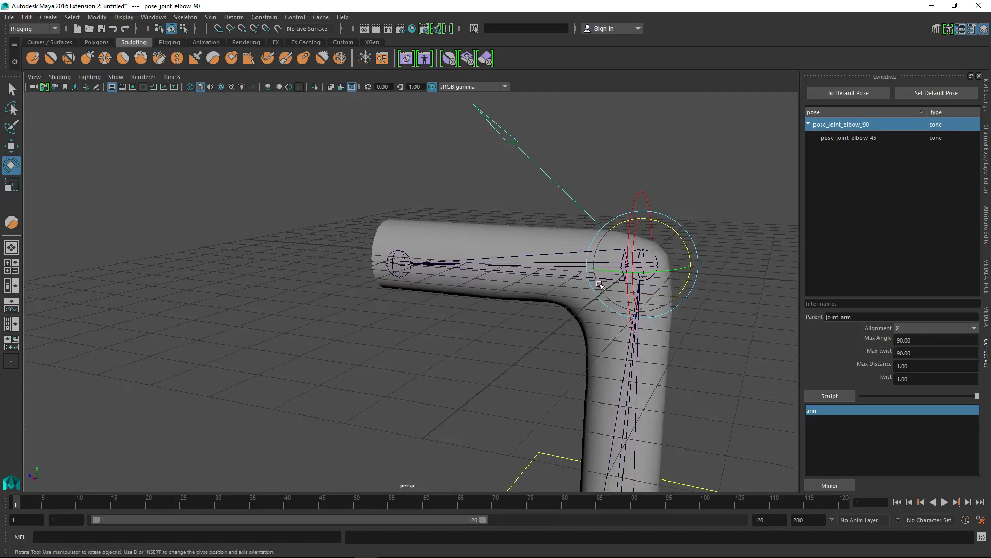
click(864, 138)
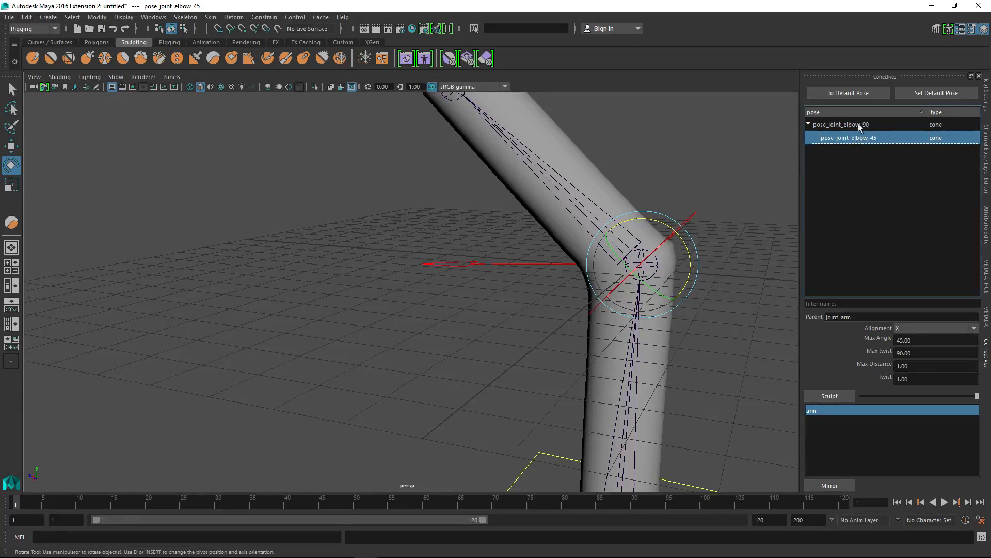
Alternate between pose_joint_elbow_90 and the nested pose_joint_elbow_45, and examine the elbow from below in the 90-degree pose.
click(859, 124)
click(847, 137)
click(841, 126)
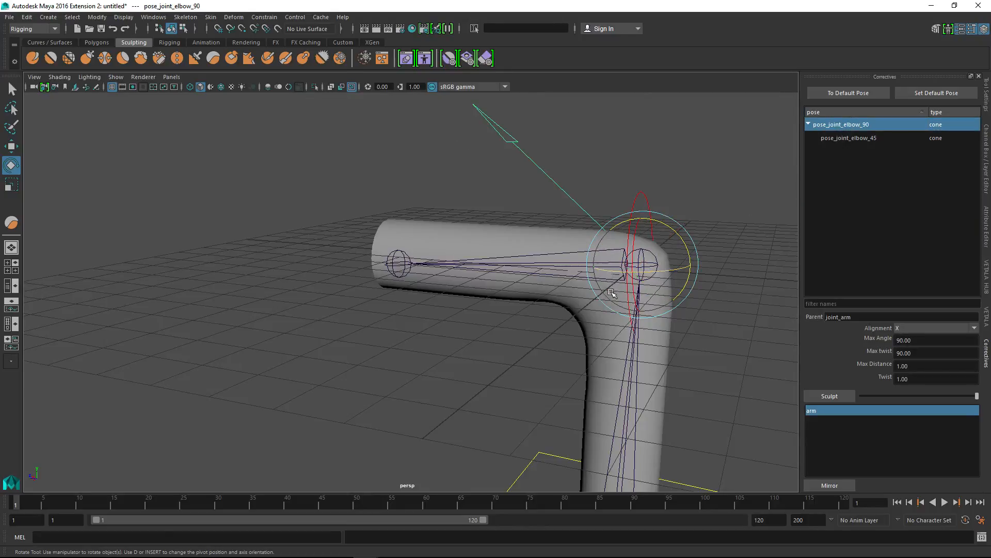
alt+drag(608, 287, 566, 253)
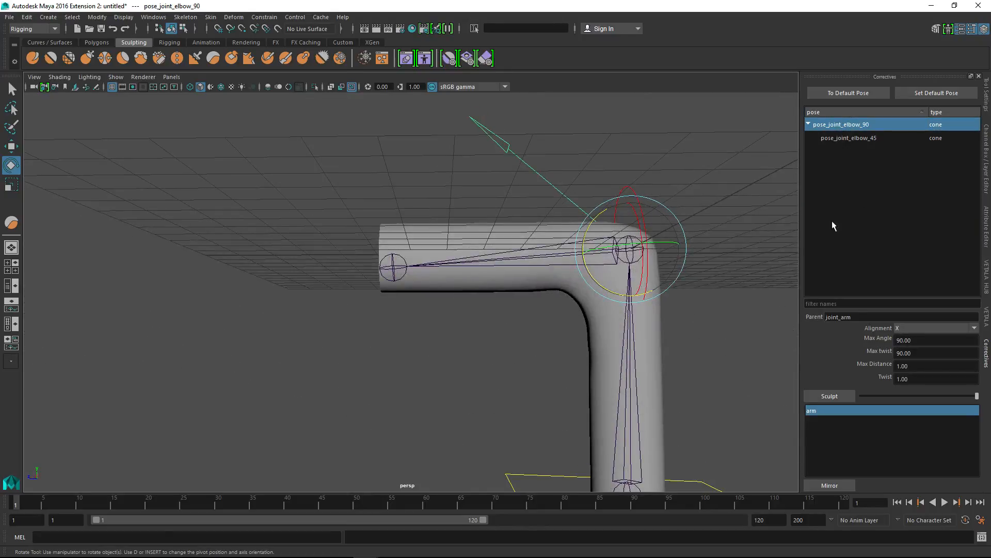
Inspect the two elbow pose weights in the arm mesh's blendshape_arm while the 90-degree pose is active.
click(987, 143)
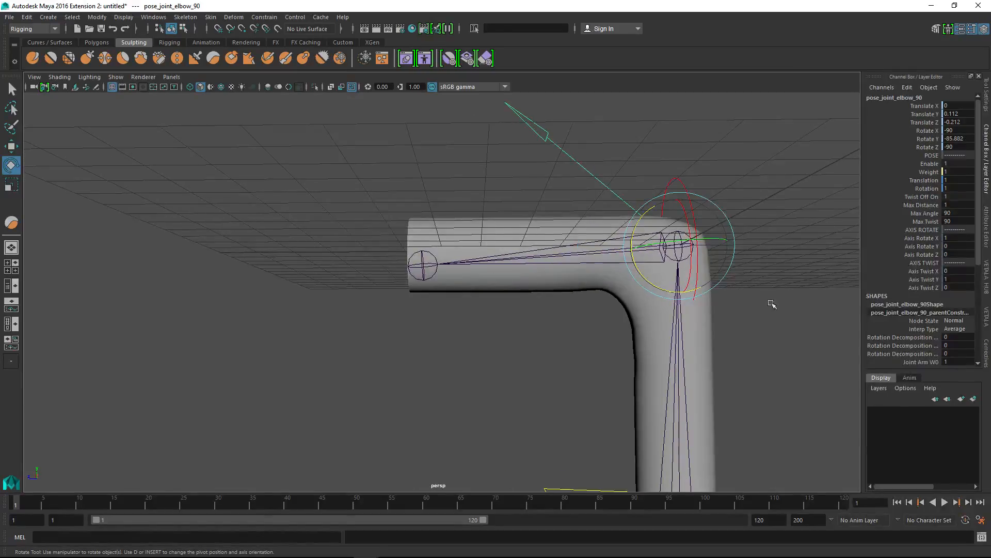
click(697, 327)
click(896, 230)
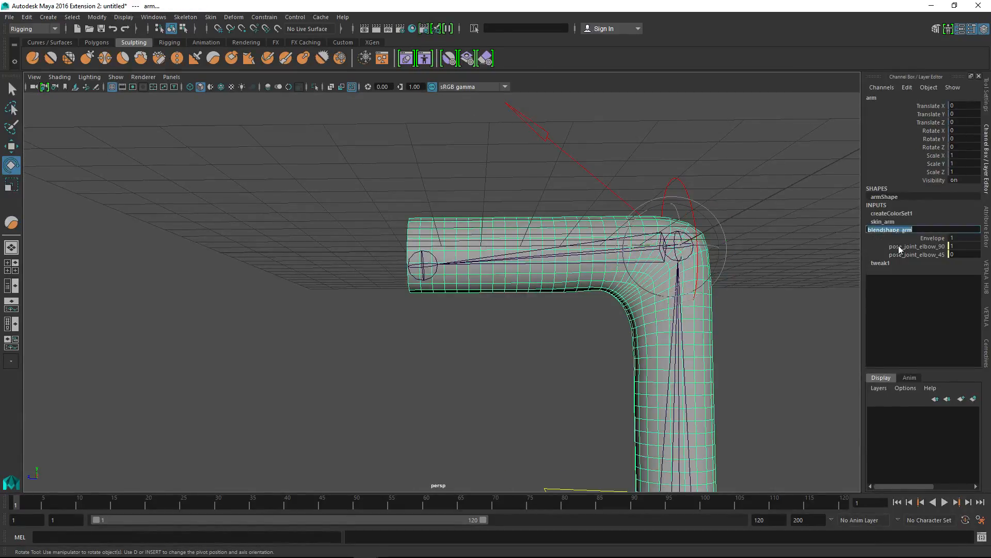
click(941, 255)
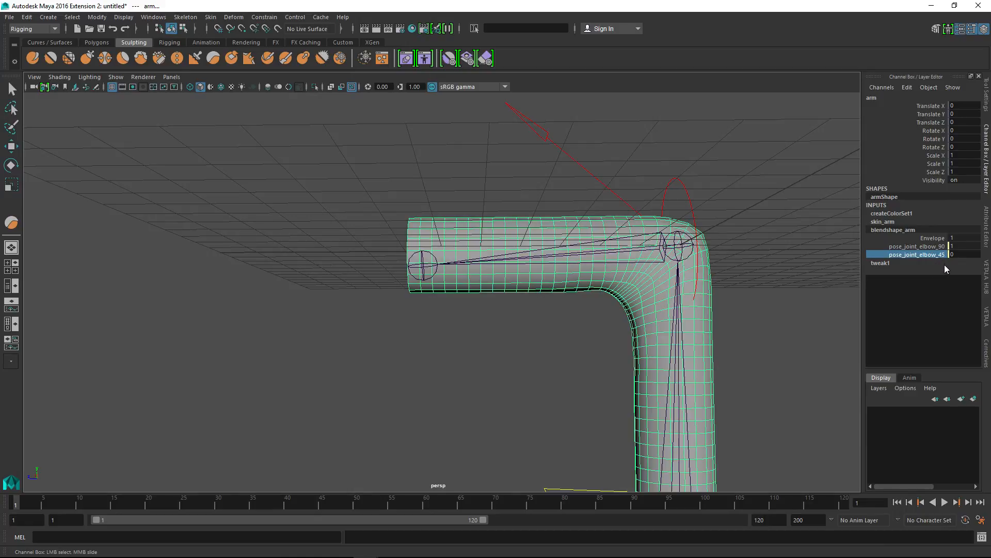
Recall pose_joint_elbow_45 and examine the weights of both elbow poses in the arm mesh's blendshape_arm.
click(984, 348)
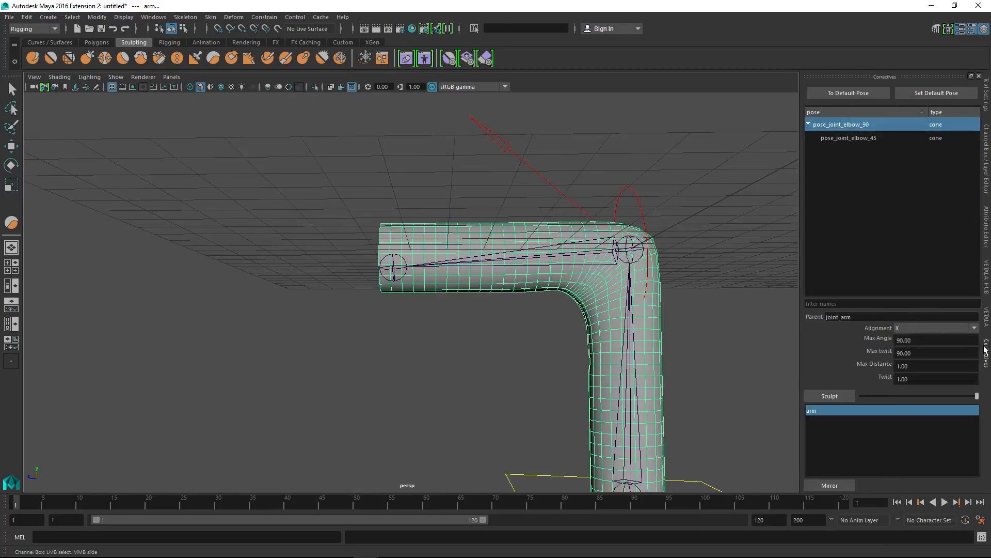
click(881, 139)
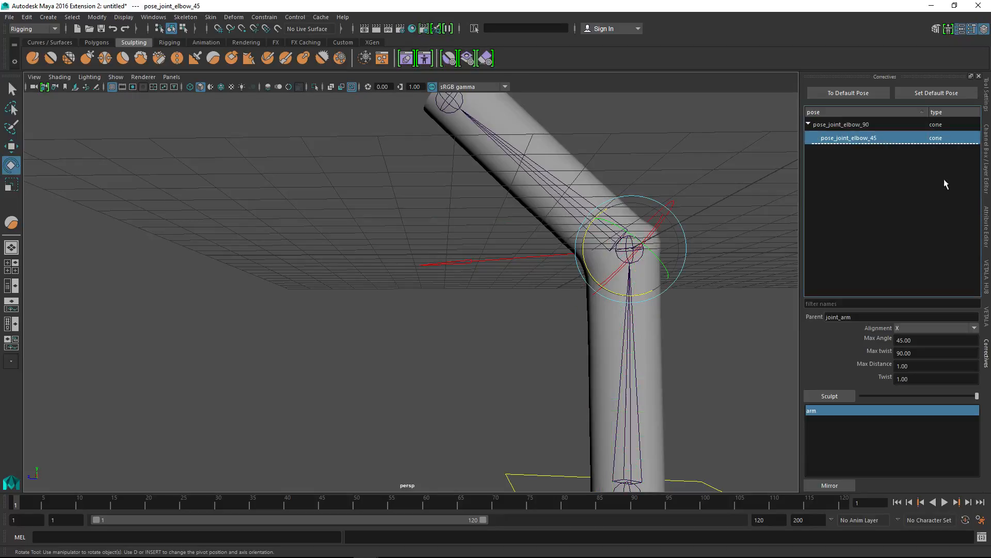
click(985, 160)
scroll(951, 280, down, 5)
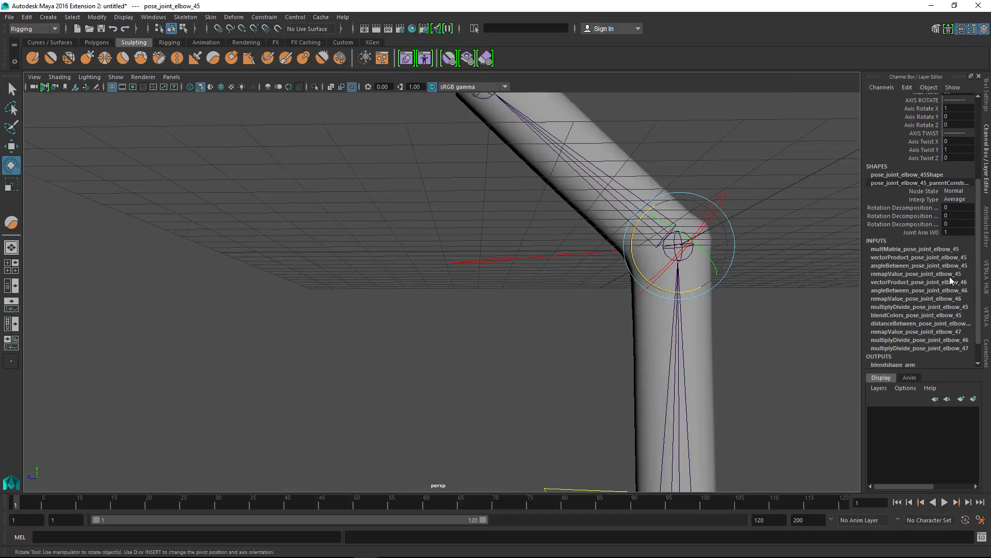
click(653, 155)
click(641, 178)
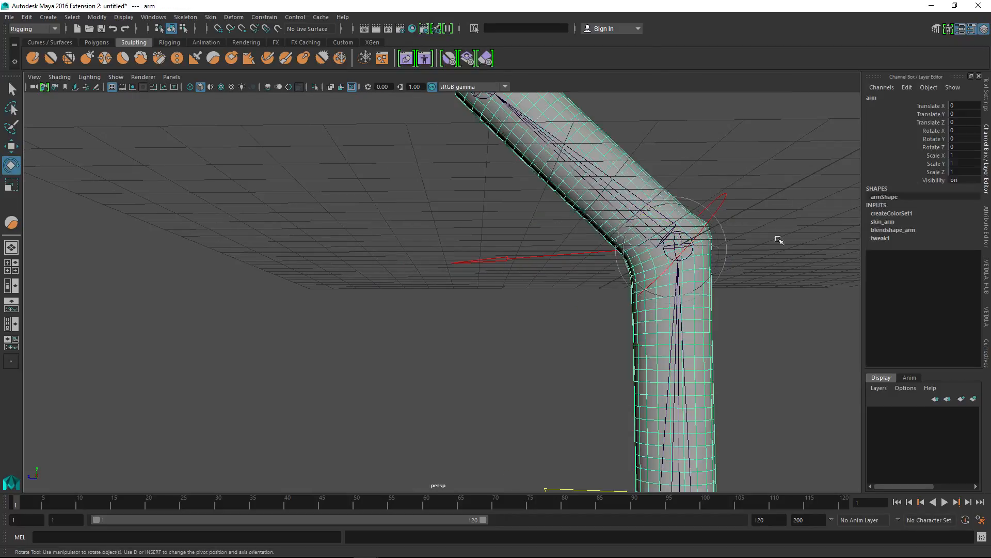
click(897, 228)
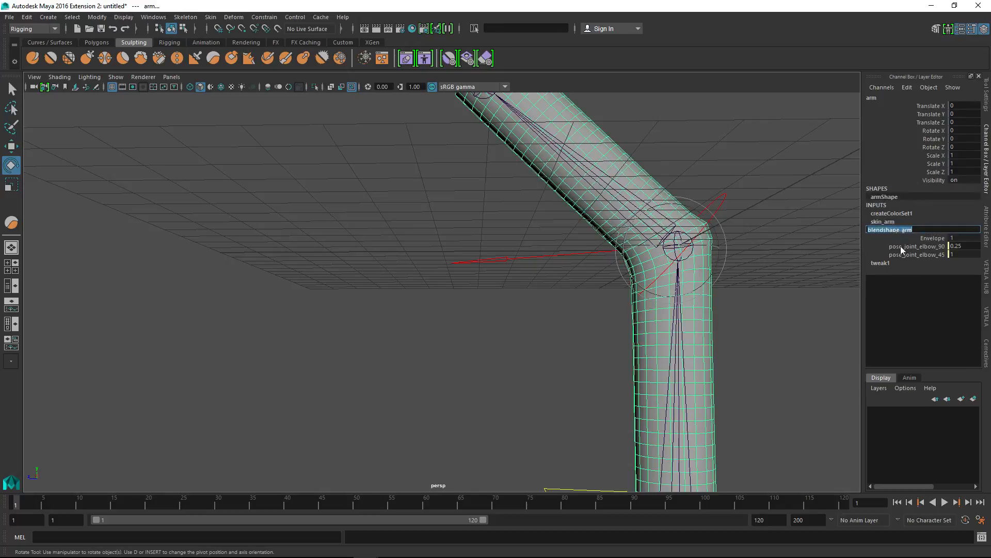
click(938, 247)
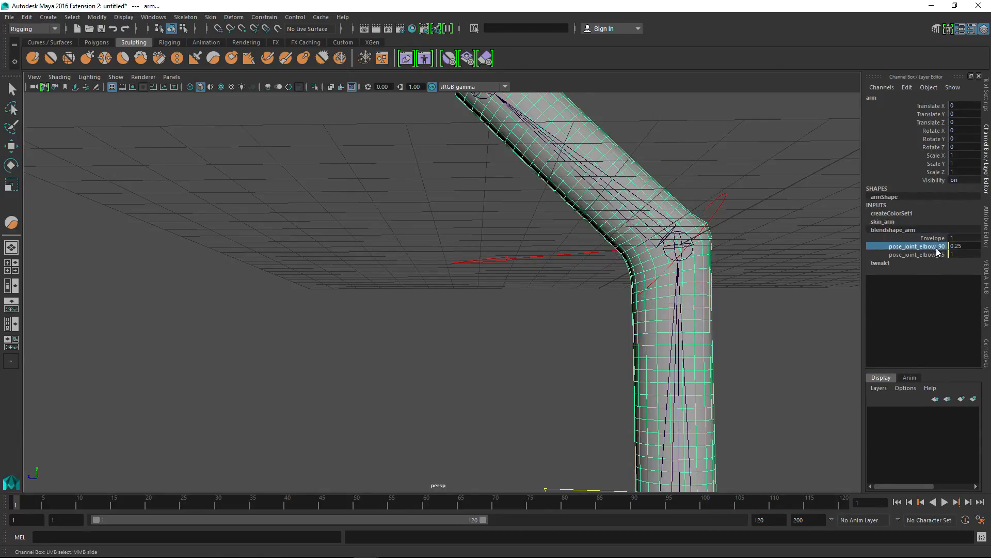
click(938, 255)
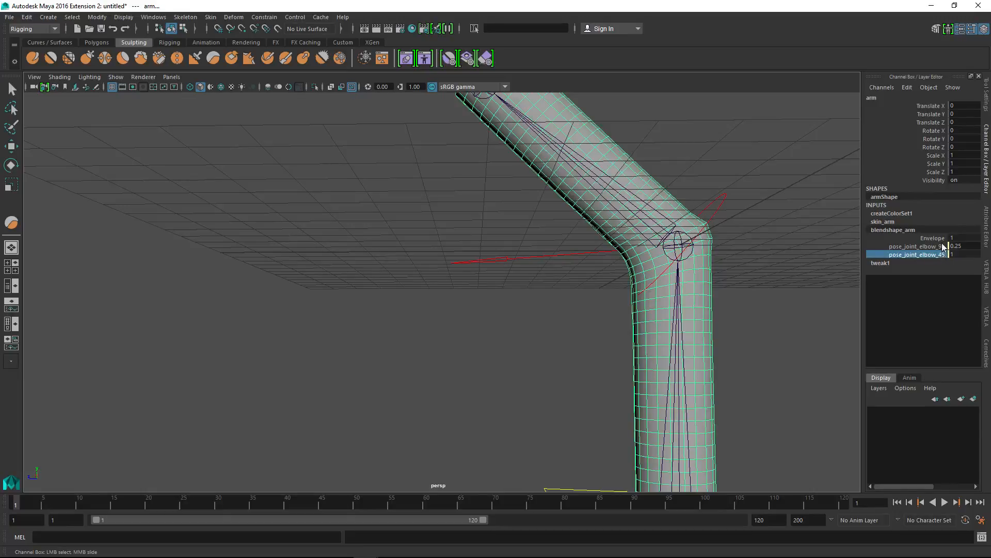
Recall pose_joint_elbow_90 and start sculpting its corrective shape on the arm mesh.
alt+drag(743, 242, 746, 279)
click(986, 347)
click(842, 126)
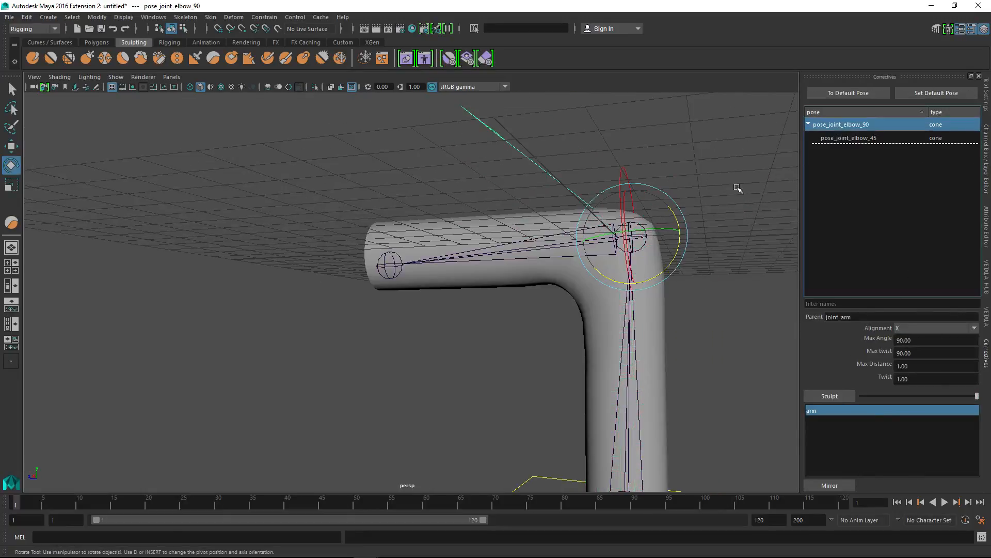
alt+drag(737, 186, 697, 288)
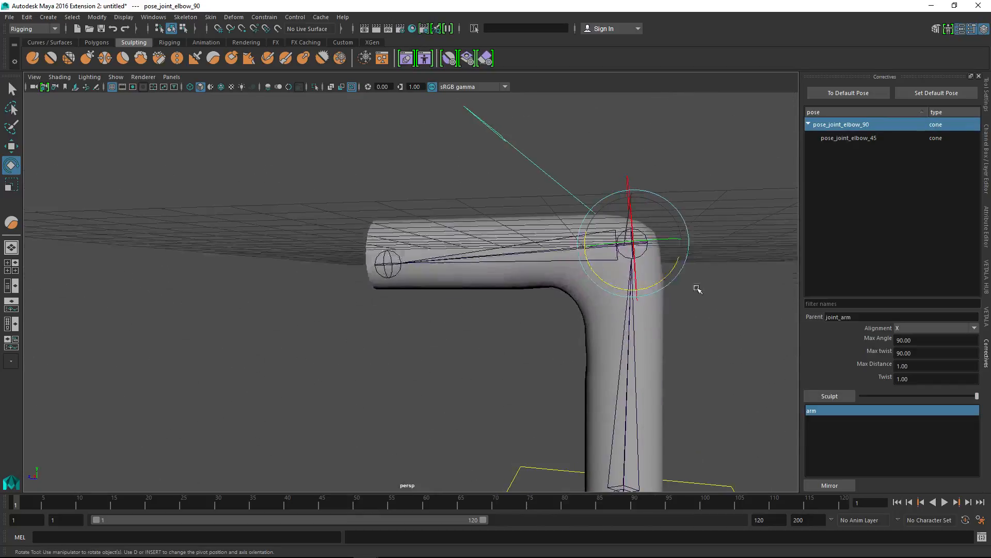
click(671, 253)
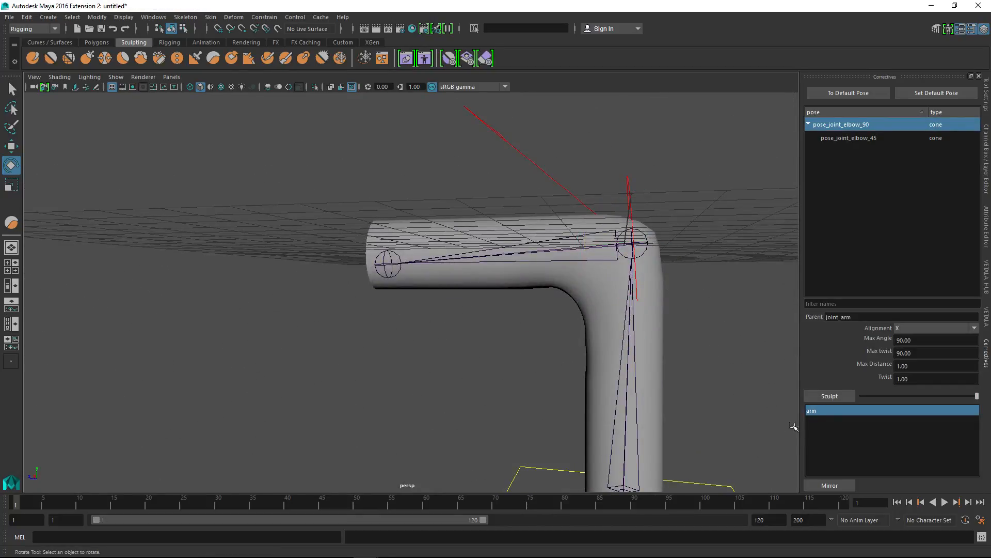
alt+drag(652, 256, 678, 295)
click(655, 286)
click(819, 397)
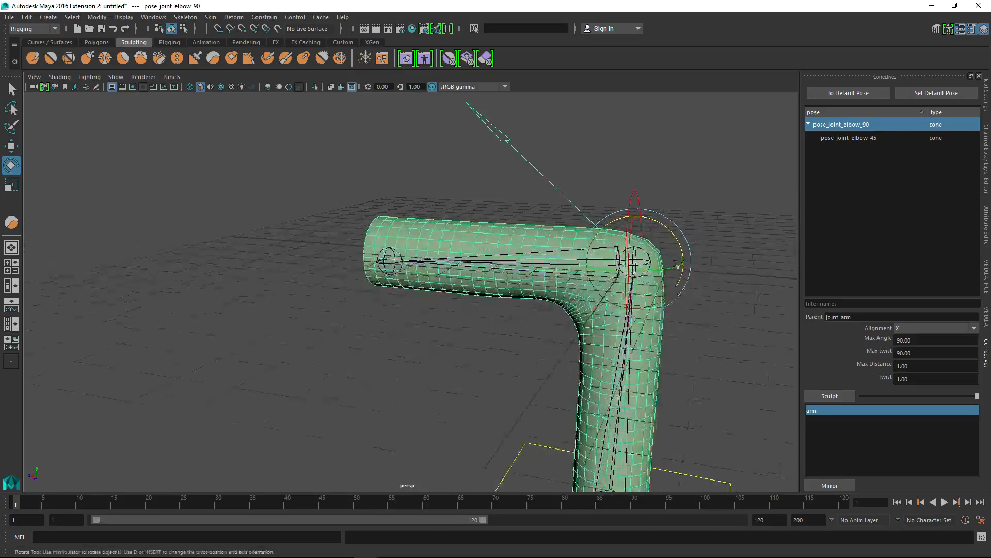
Select two adjacent faces at the outer tip of the elbow on the 90-degree sculpt mesh.
alt+right_drag(679, 268, 721, 269)
alt+middle_drag(721, 269, 641, 237)
alt+right_drag(641, 238, 684, 217)
alt+drag(684, 209, 650, 218)
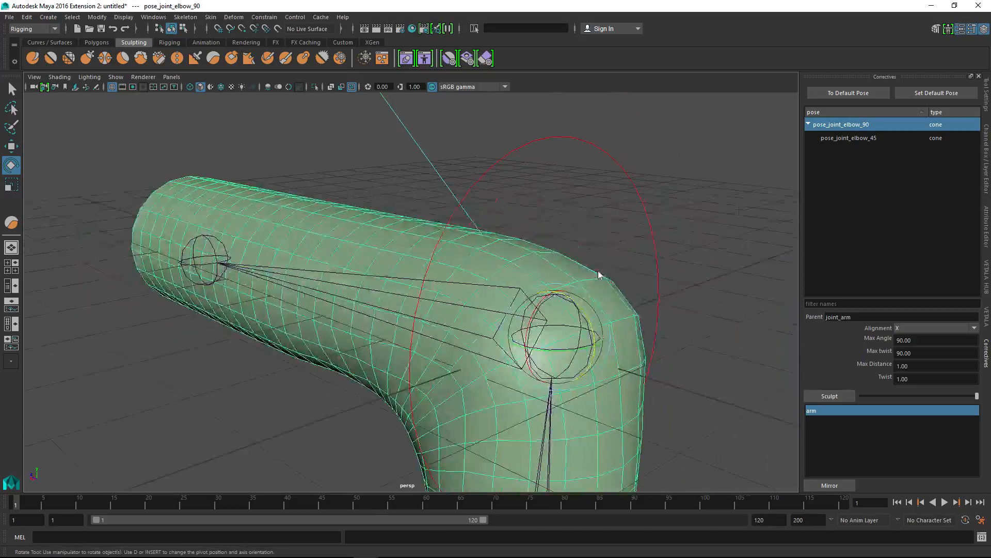
right_drag(598, 273, 604, 289)
click(611, 294)
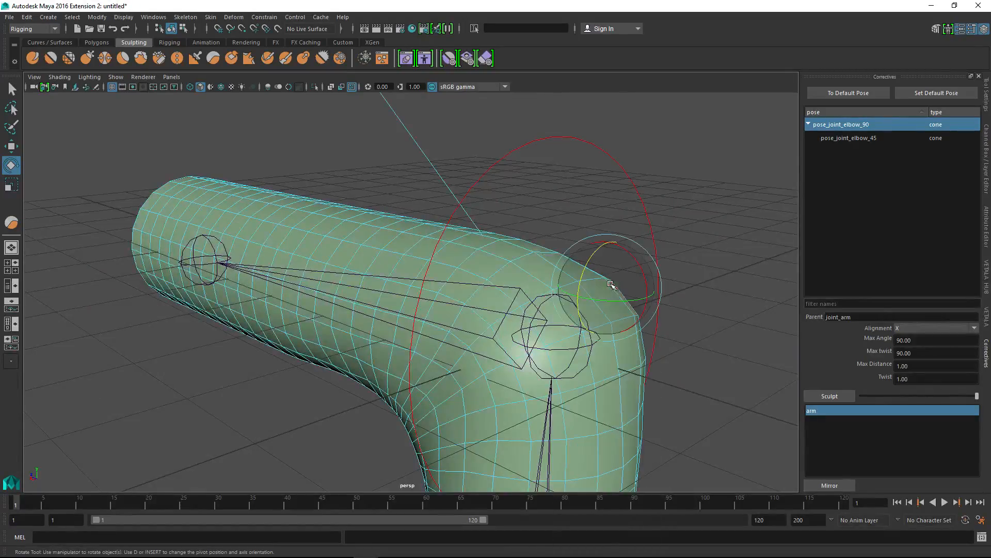
click(610, 311)
shift+click(594, 317)
alt+drag(598, 338, 692, 328)
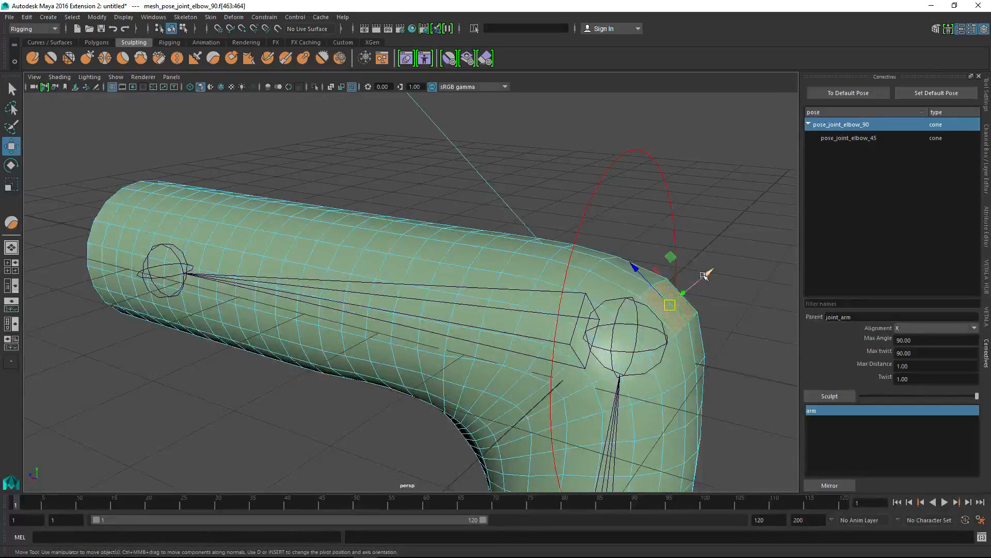
Undo a hard-edged pull on the selected elbow faces, enable soft selection with a wide falloff, and pull the elbow tip outward.
drag(704, 276, 728, 253)
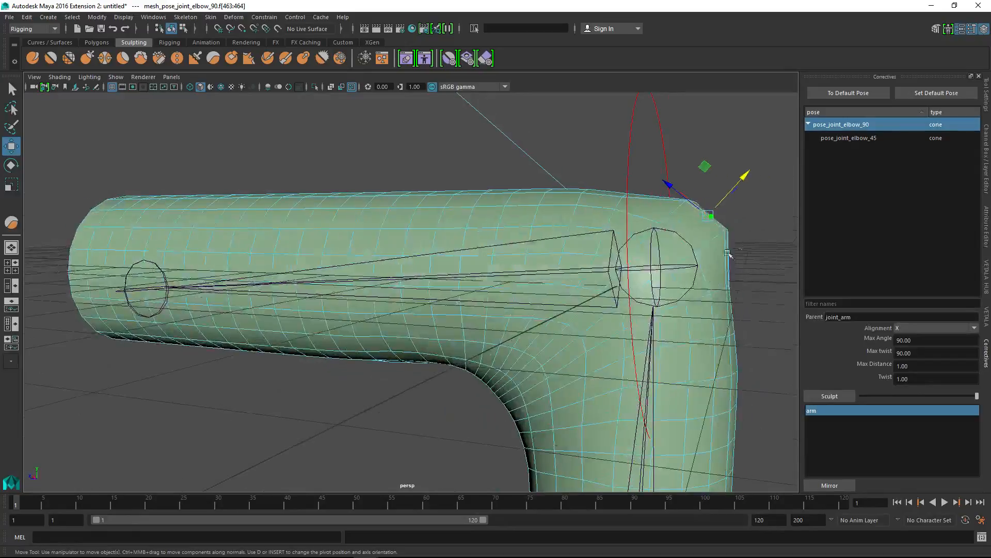
key(ctrl+z)
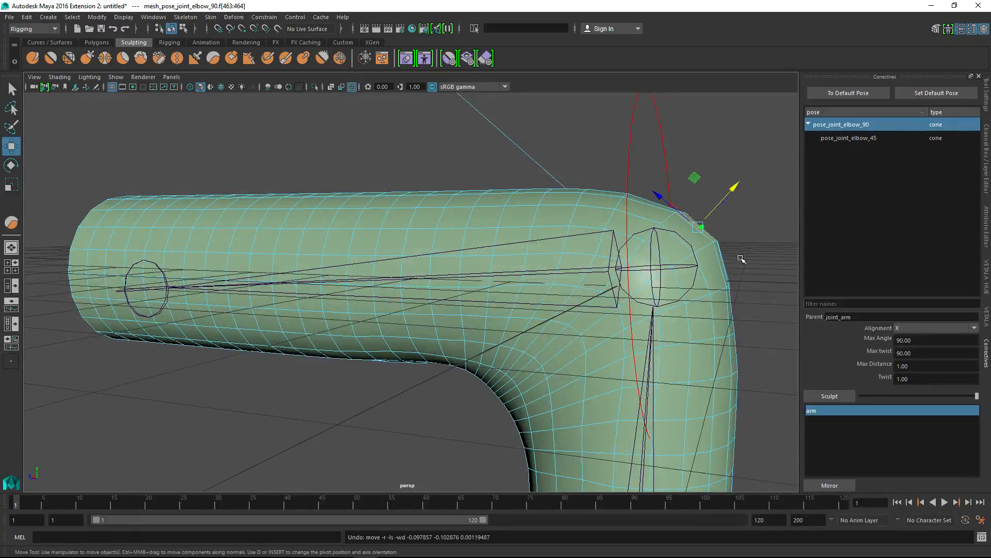
key(b)
drag(712, 273, 457, 220)
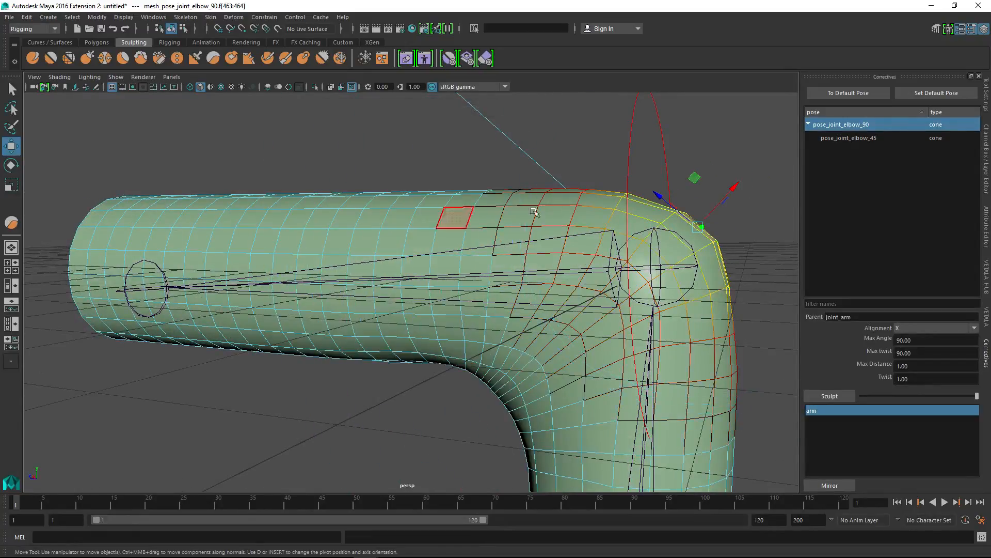
drag(736, 200, 715, 173)
Scale the soft-selected elbow area to refine its corner, and move it slightly to shape the elbow point.
key(r)
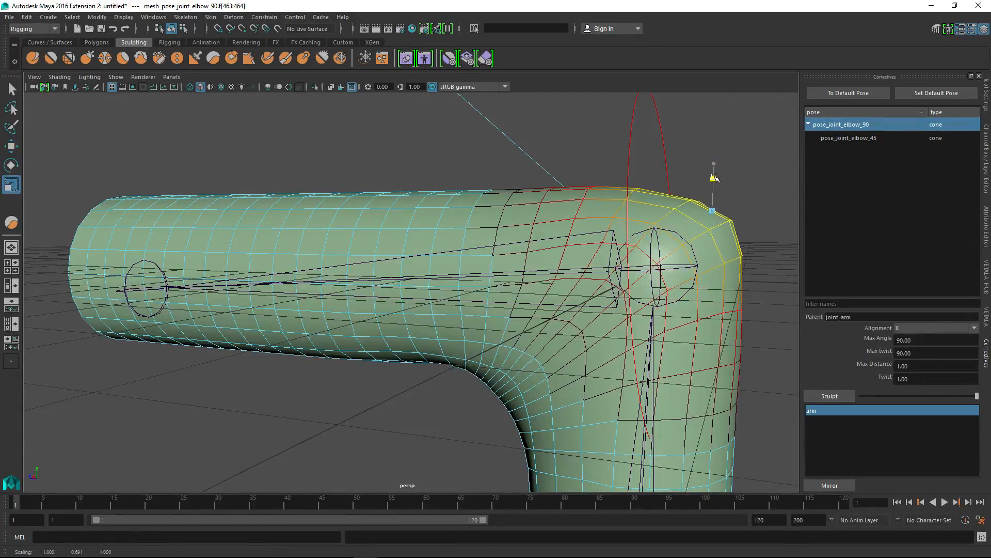
drag(660, 211, 689, 211)
key(w)
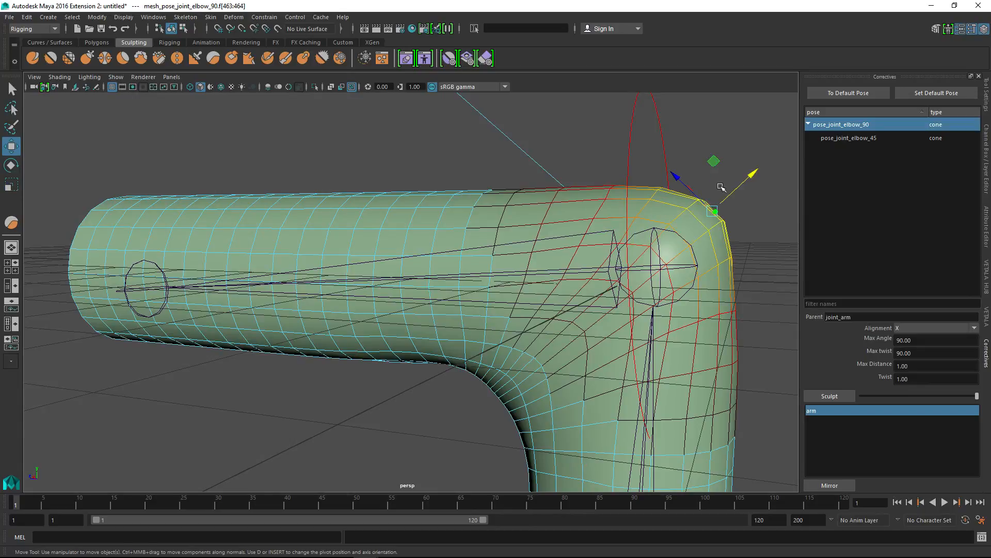
drag(688, 222, 677, 223)
drag(715, 163, 716, 171)
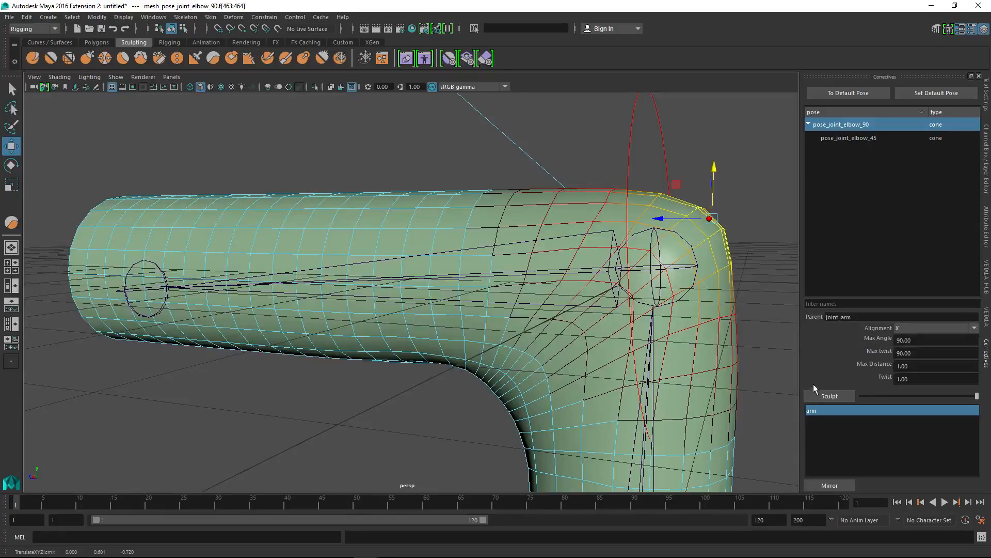
Finish the arm sculpt for pose_joint_elbow_90, cancelling the add-mesh request, and clear the selection.
click(832, 396)
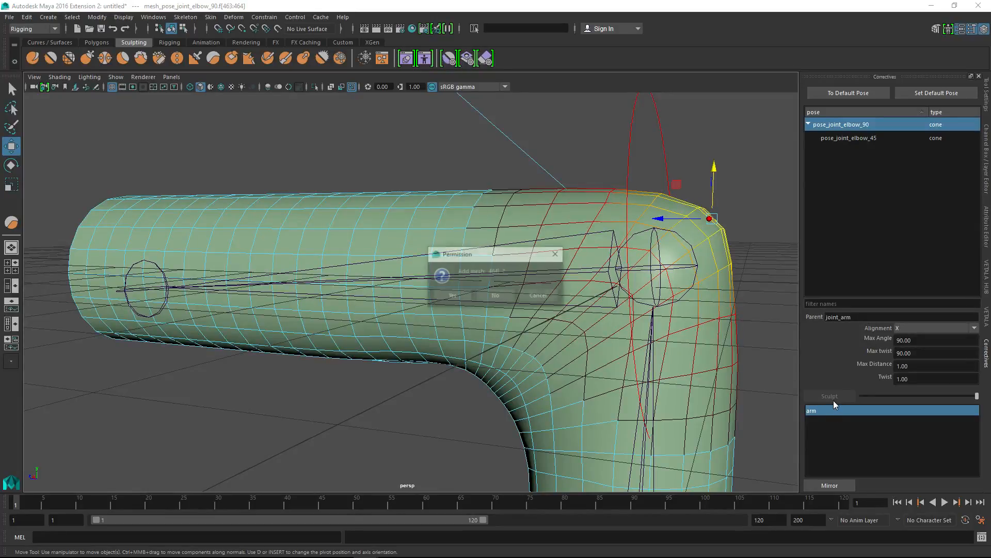
click(530, 294)
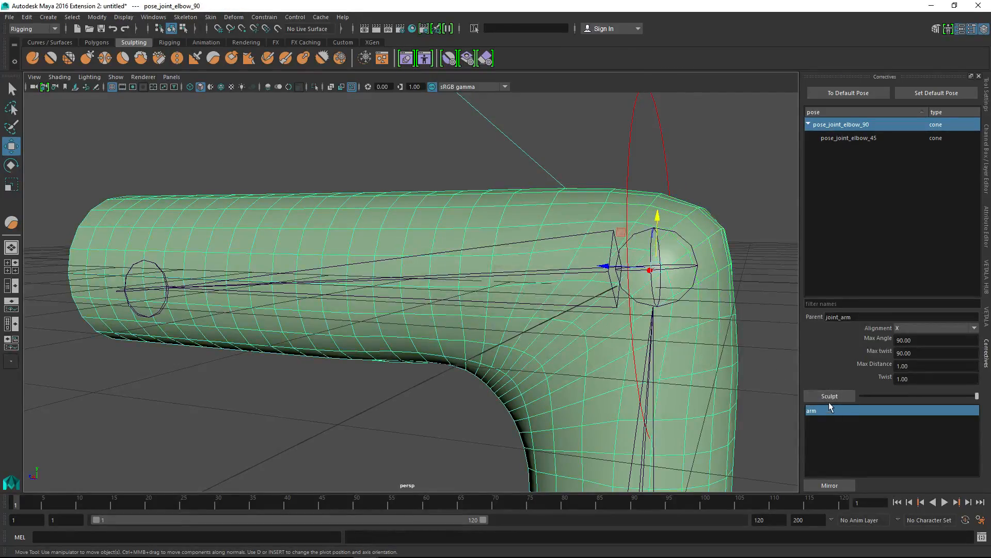
click(668, 300)
click(755, 197)
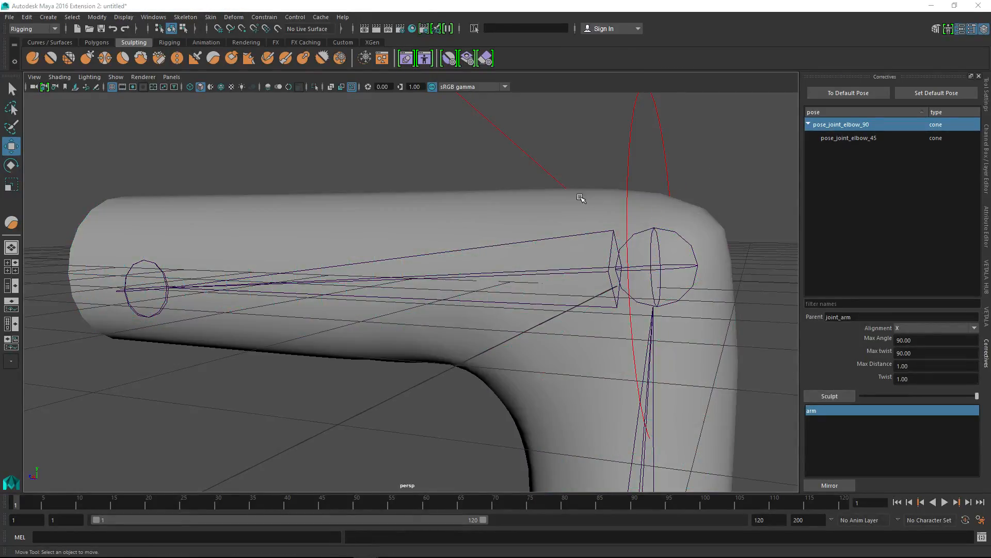
Select the elbow control CNT_ARM_2_C and rotate it out of the 90-degree bend to test the sharpened elbow's deformation.
key(space)
scroll(620, 211, down, 5)
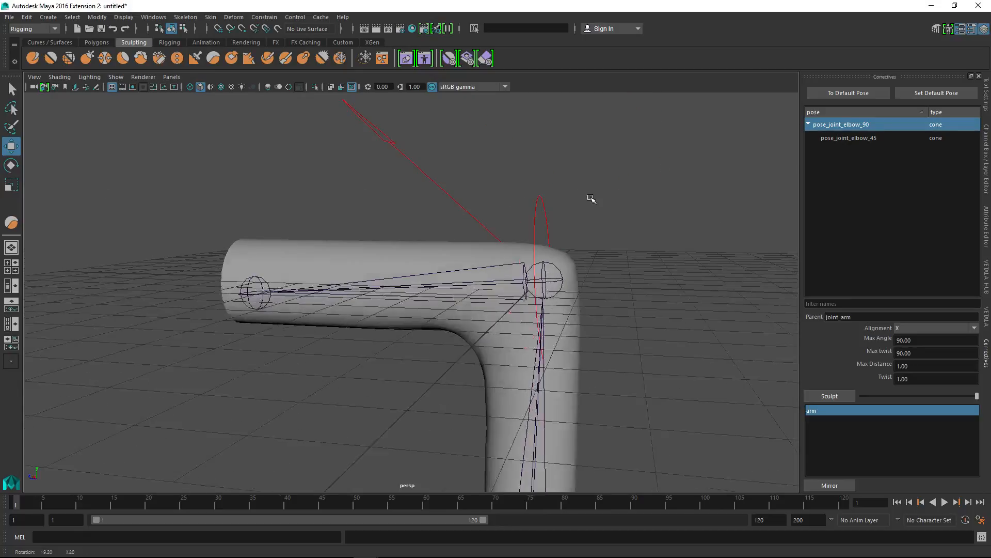
click(548, 252)
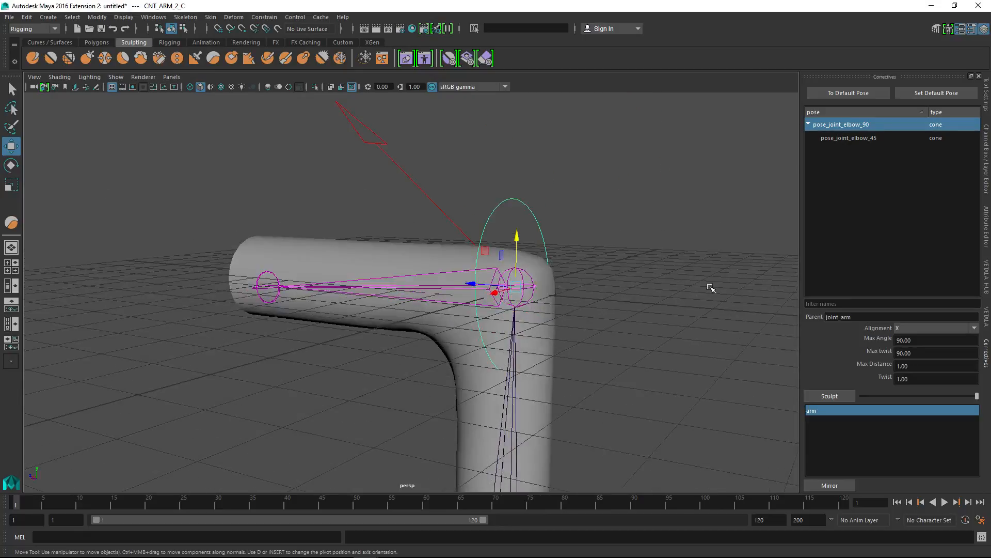
key(e)
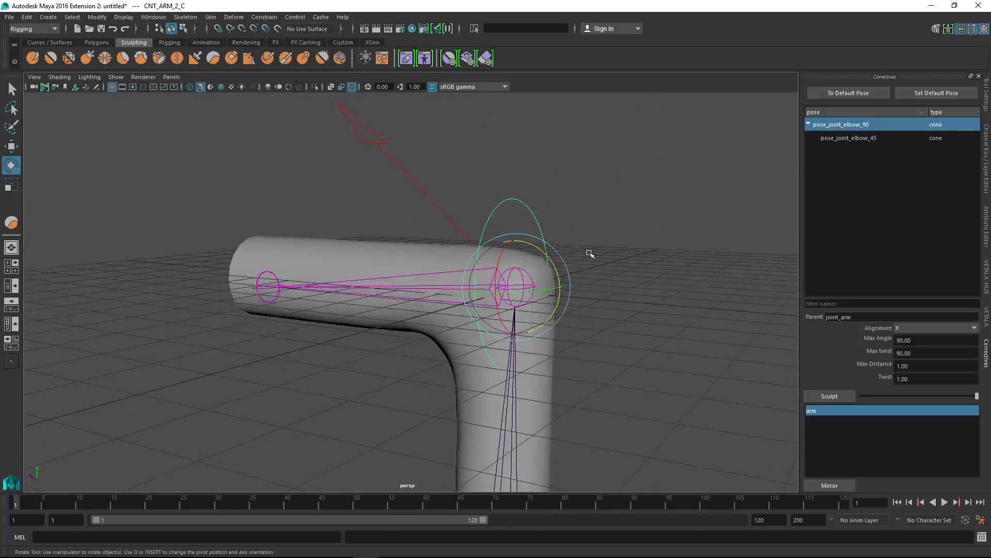
drag(551, 260, 569, 286)
drag(547, 228, 564, 226)
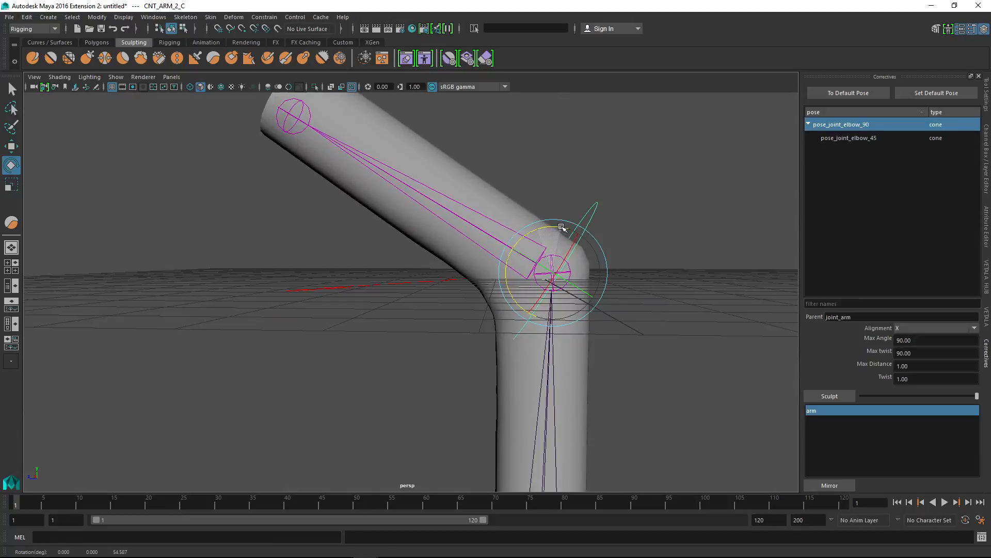
Recall pose_joint_elbow_45 and pose_joint_elbow_90 in turn, and briefly display the 90-degree pose's sculpt mesh.
click(852, 139)
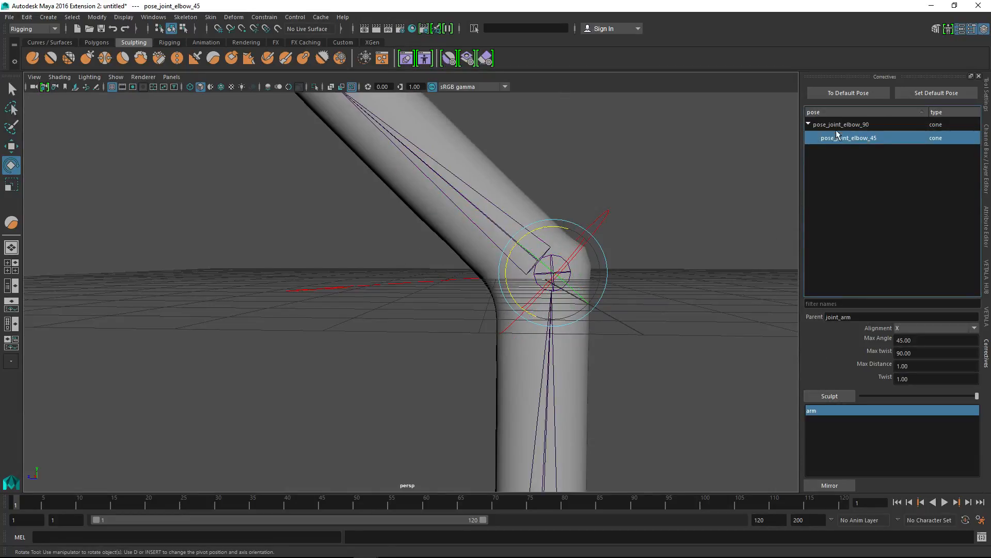
click(836, 128)
click(819, 396)
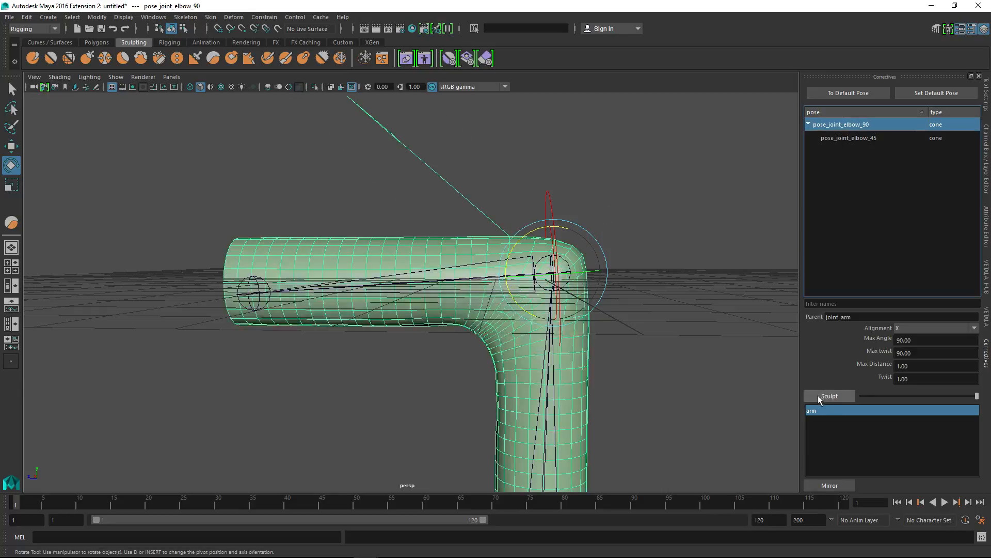
click(673, 325)
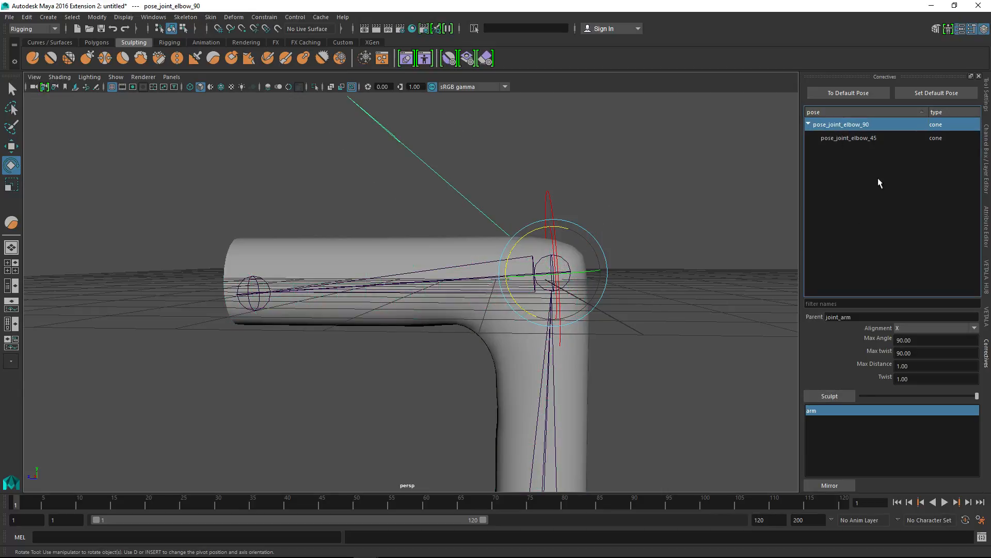
Recall pose_joint_elbow_45 and briefly display its sculpt mesh.
click(859, 139)
alt+drag(700, 276, 700, 308)
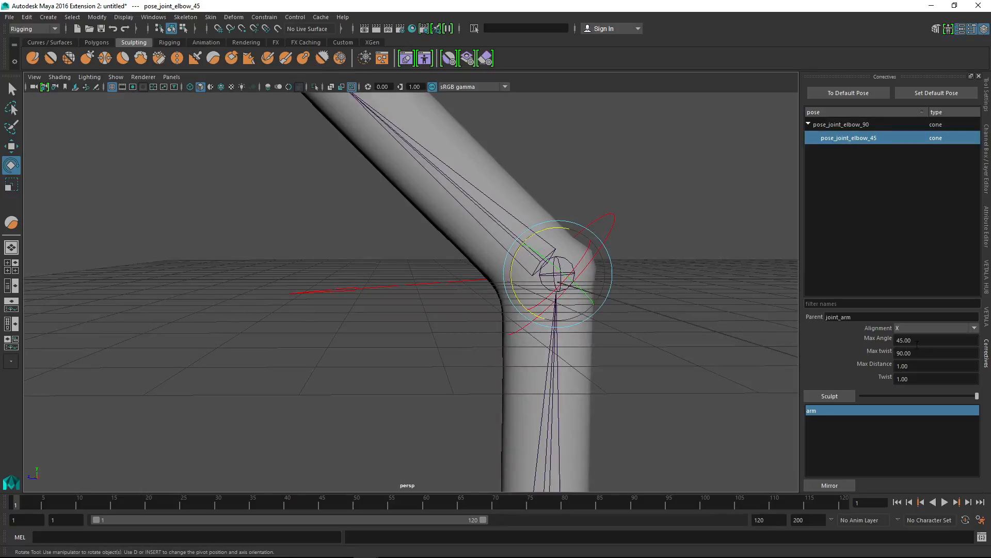
click(840, 396)
click(835, 396)
Select the elbow control CNT_ARM_2_C and rotate it between the 45- and 90-degree bends to check the blend.
alt+drag(632, 245, 562, 303)
alt+middle_drag(562, 304, 671, 286)
alt+right_drag(671, 285, 608, 279)
alt+drag(608, 279, 563, 246)
click(591, 239)
click(570, 232)
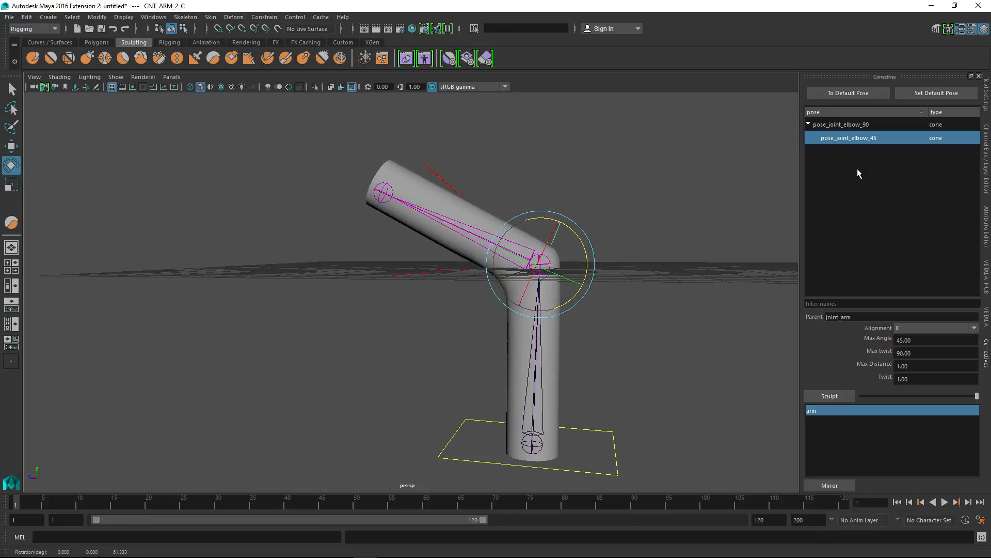
Set the Max Angle of pose_joint_elbow_90 to 70, and rotate the elbow control CNT_ARM_2_C to test it.
click(841, 124)
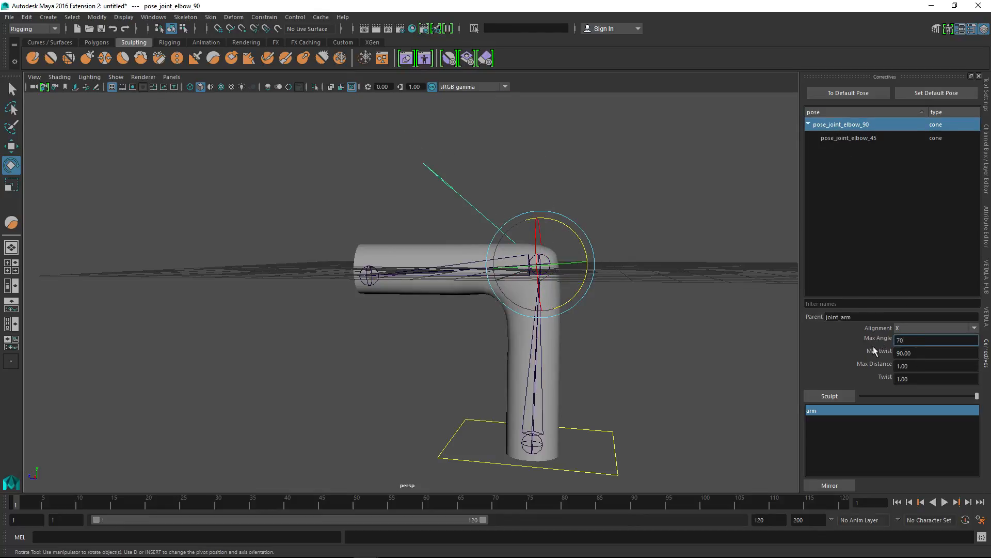
click(668, 296)
click(542, 220)
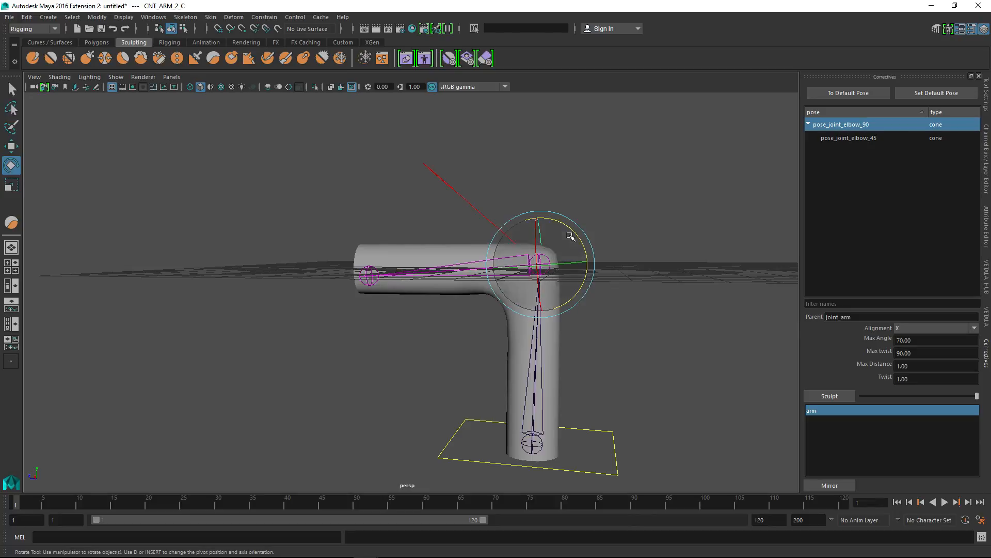
mouse_move(571, 237)
mouse_down()
mouse_move(580, 287)
mouse_move(568, 243)
mouse_move(569, 258)
mouse_move(560, 256)
mouse_move(573, 247)
mouse_up()
click(713, 196)
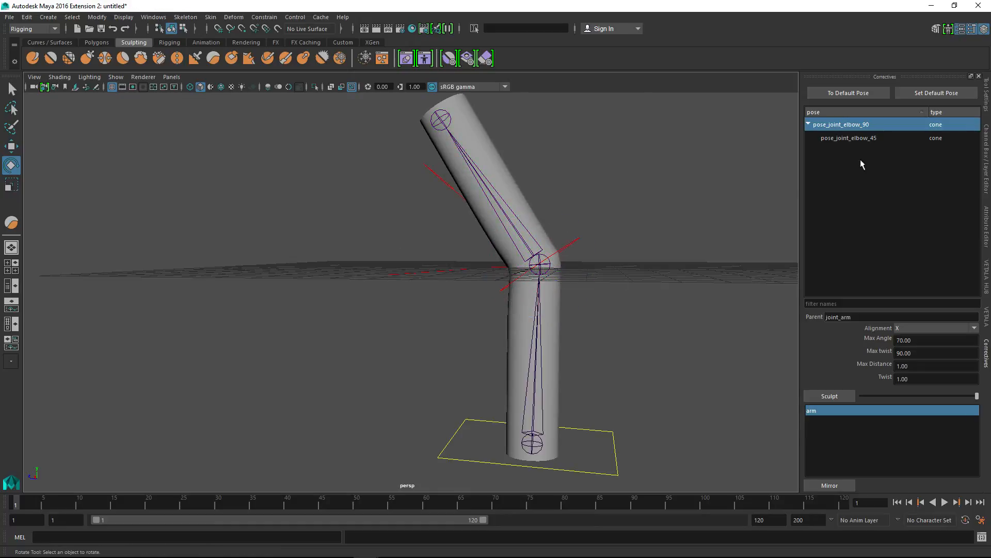
Show the weight curve of pose_joint_elbow_90 in the Graph Editor, steepen its end key's incoming tangent and flatten its start key's tangents.
drag(851, 128, 849, 126)
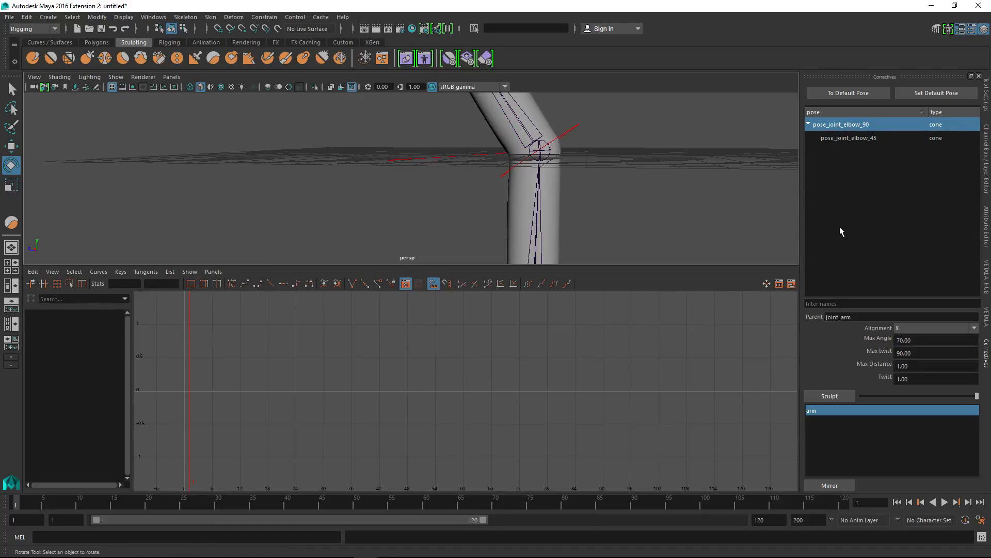
click(850, 126)
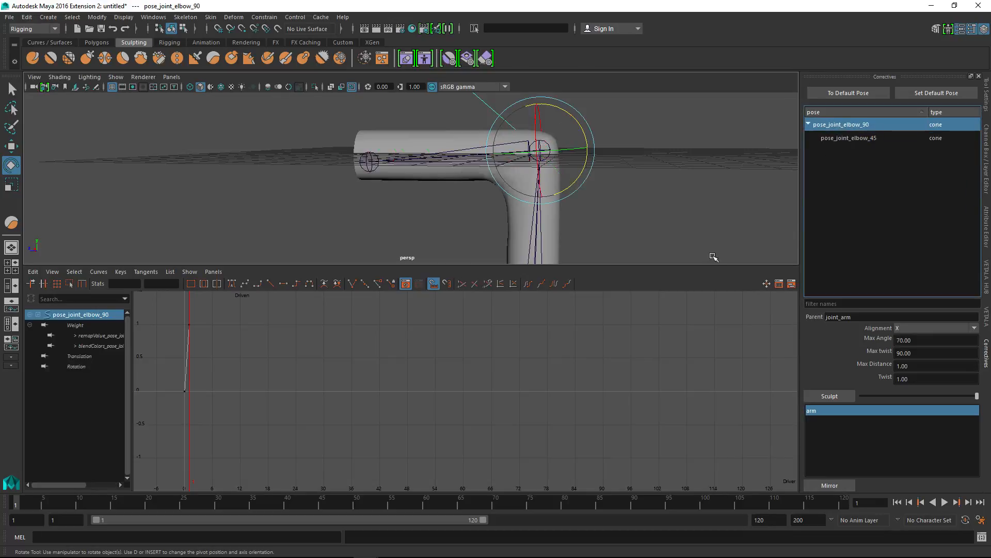
drag(175, 306, 265, 361)
alt+middle_drag(307, 381, 514, 410)
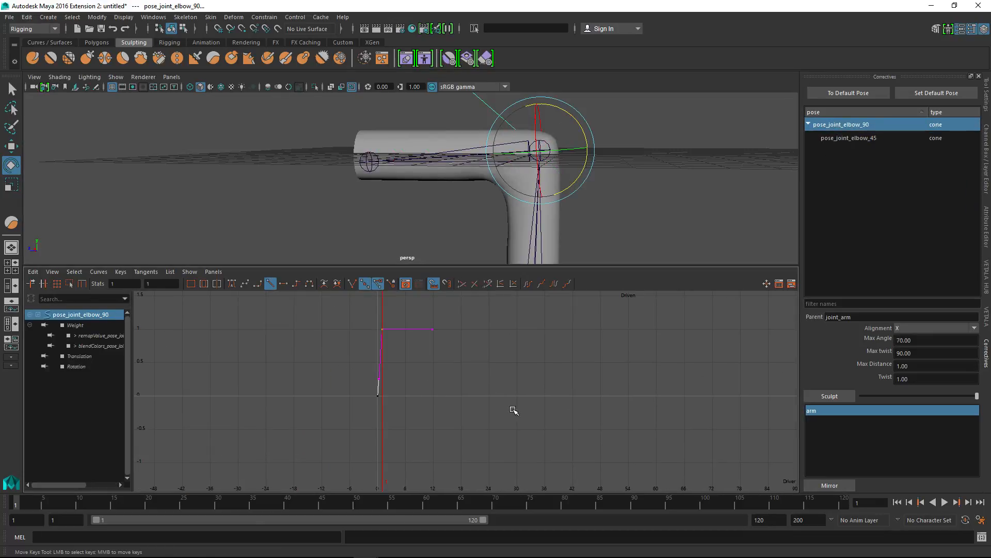
key(a)
alt+right_drag(598, 377, 526, 369)
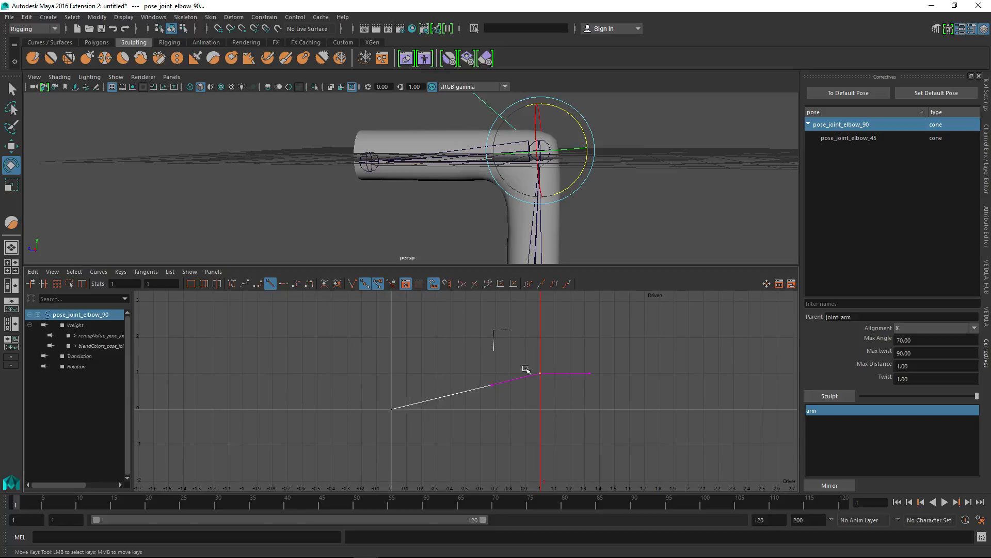
drag(361, 370, 427, 456)
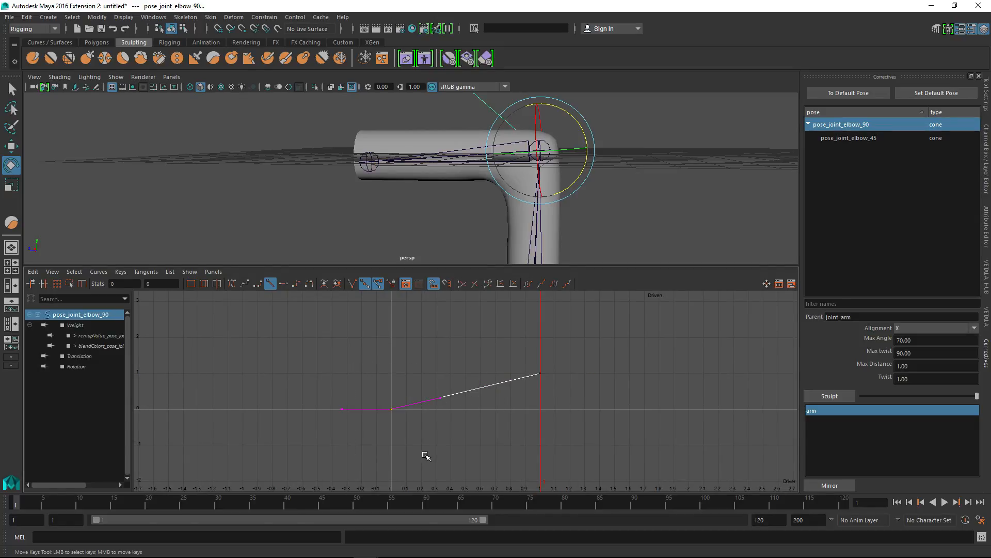
drag(501, 348, 561, 399)
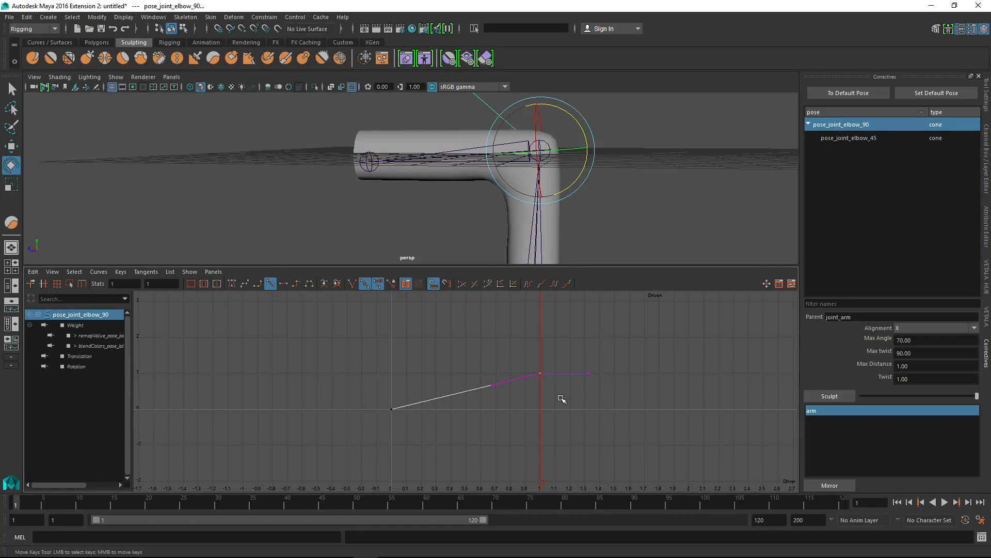
click(490, 385)
middle_drag(487, 389, 497, 406)
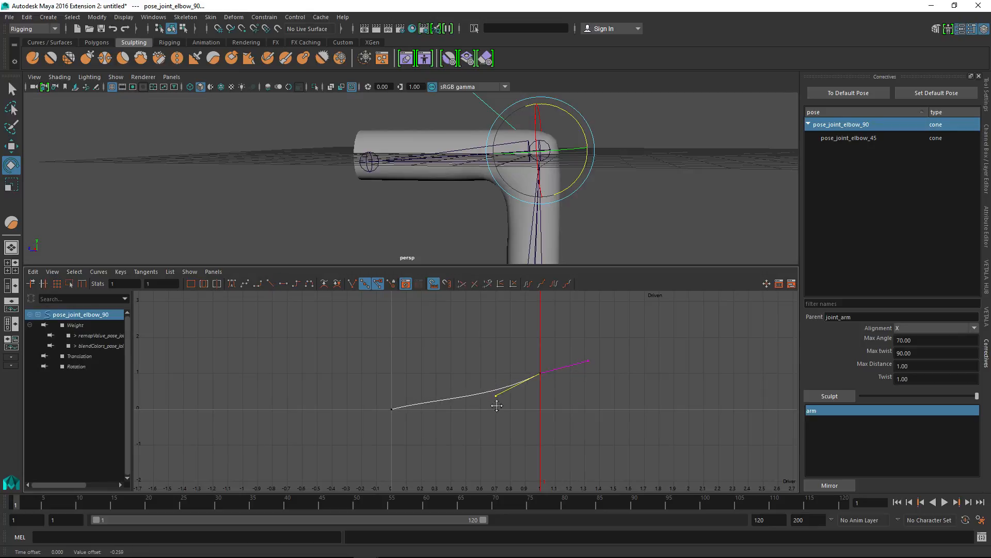
click(283, 284)
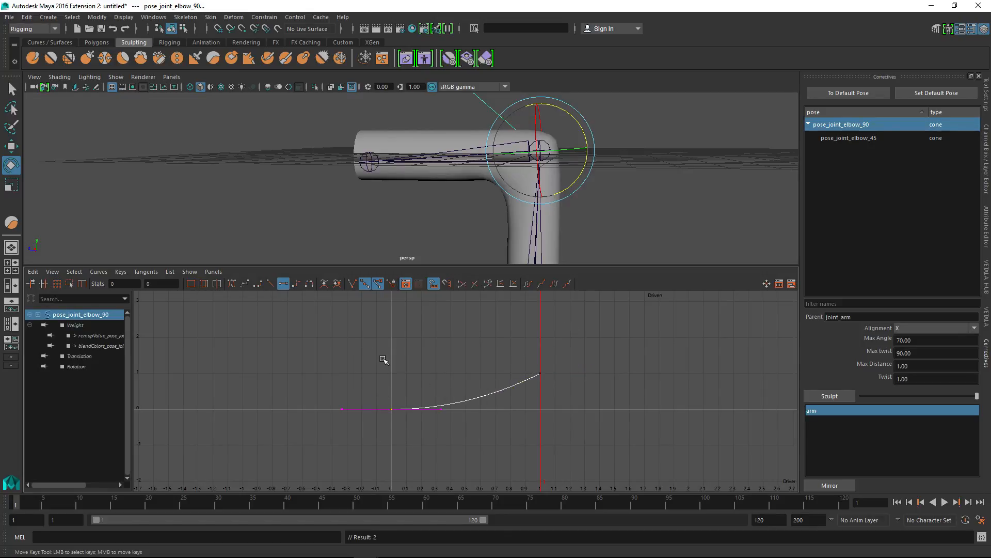
Rotate the elbow control CNT_ARM_2_C through the bend to test the eased weight curve.
click(619, 197)
alt+right_drag(545, 248, 415, 184)
drag(486, 122, 501, 148)
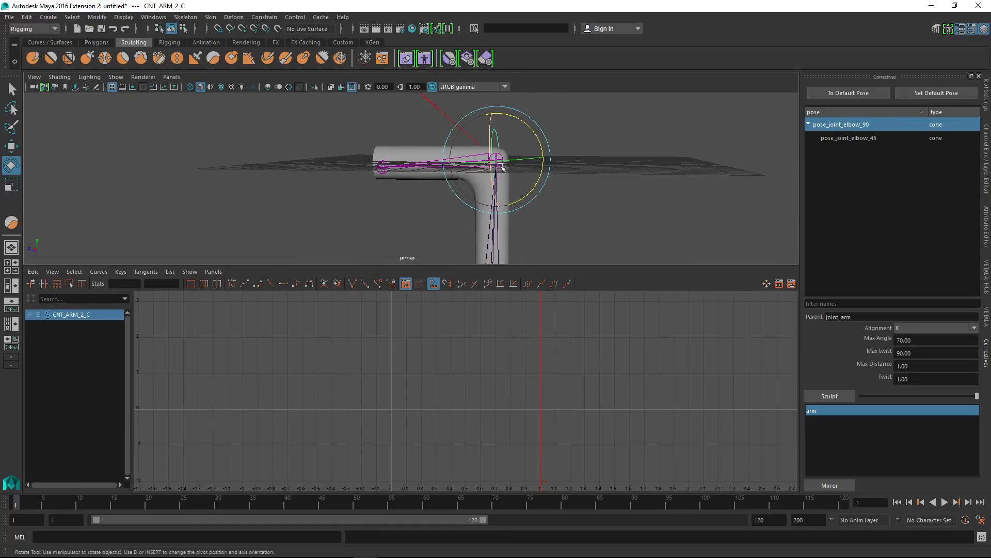
alt+middle_drag(501, 166, 505, 169)
mouse_move(539, 156)
mouse_down()
mouse_move(546, 168)
mouse_move(539, 153)
mouse_move(537, 206)
mouse_move(538, 155)
mouse_move(535, 192)
mouse_move(532, 171)
mouse_up()
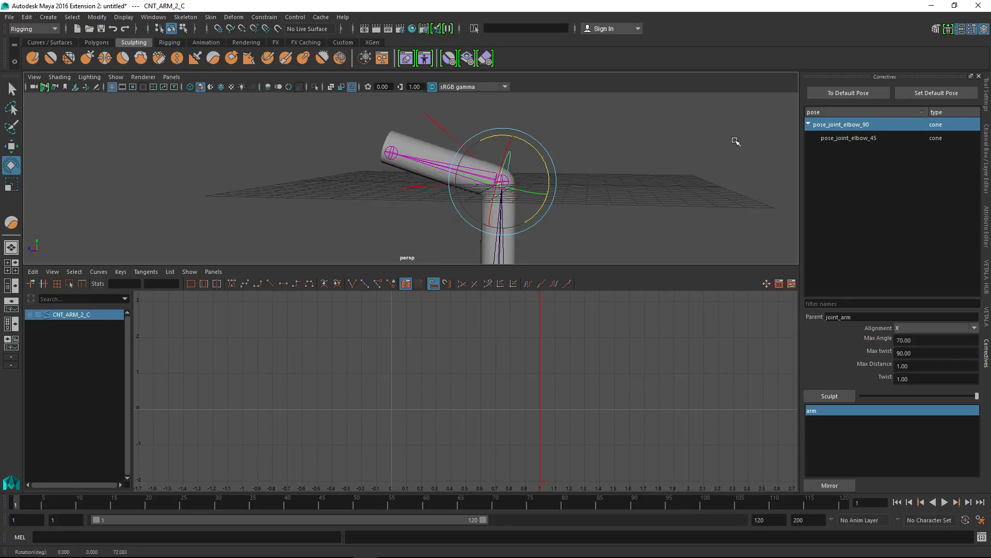
Soften the end key's incoming tangent on the pose_joint_elbow_90 weight curve, and rotate CNT_ARM_2_C to test the blend.
click(842, 139)
click(839, 126)
drag(554, 353, 499, 414)
mouse_move(499, 413)
middle_down()
mouse_move(499, 398)
mouse_move(496, 407)
middle_up()
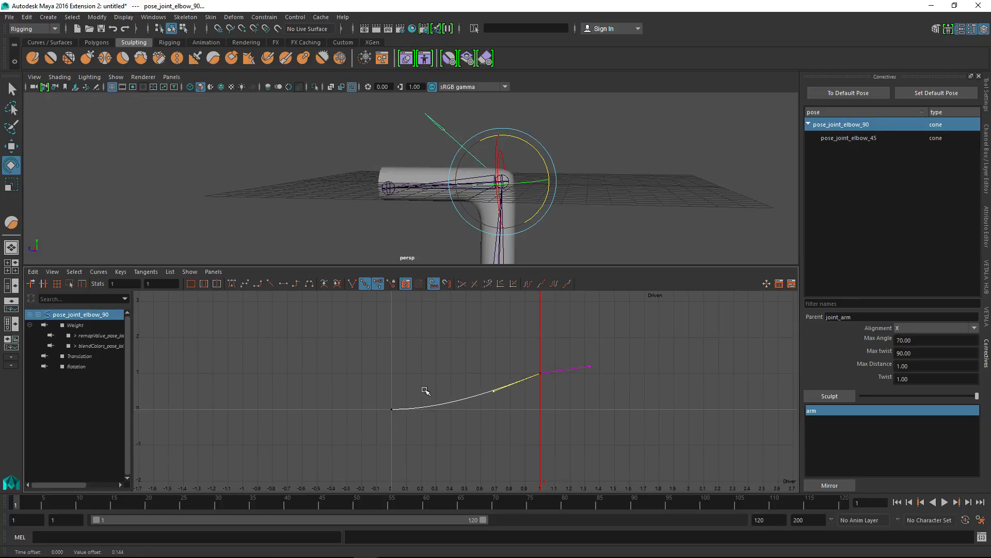
click(408, 137)
click(505, 164)
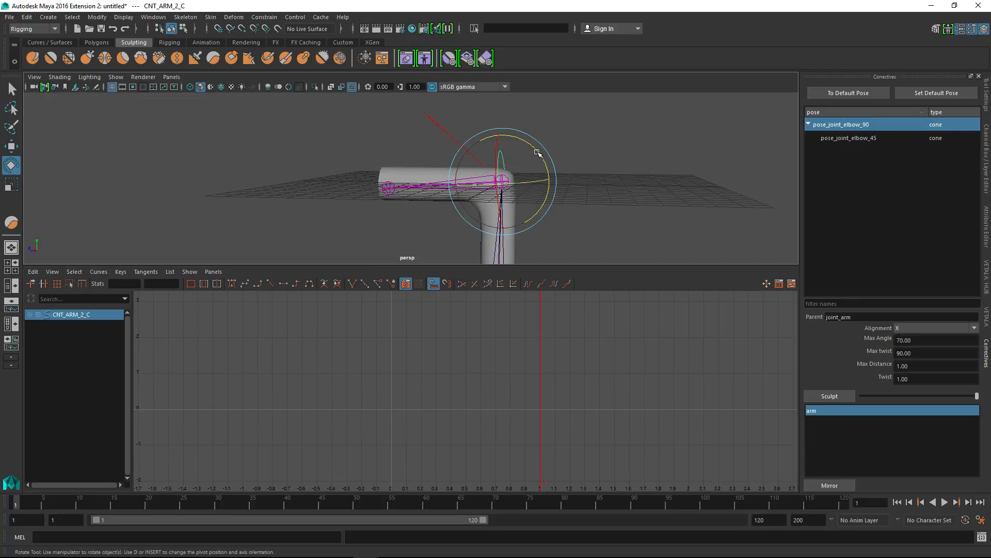
mouse_move(538, 152)
mouse_down()
mouse_move(549, 183)
mouse_move(538, 156)
mouse_move(545, 169)
mouse_up()
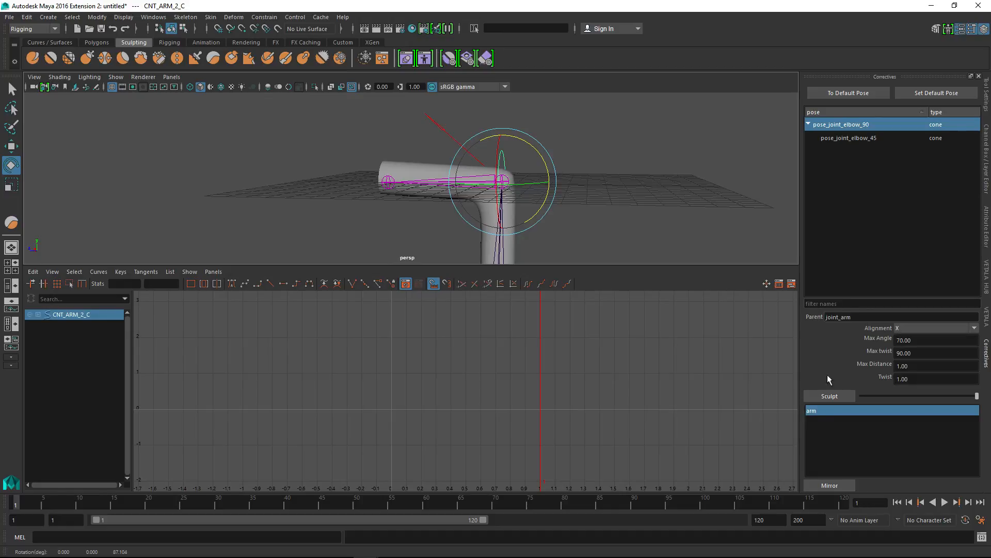
Briefly display the 90-degree pose's sculpt mesh, and restore the perspective view to full size.
click(824, 396)
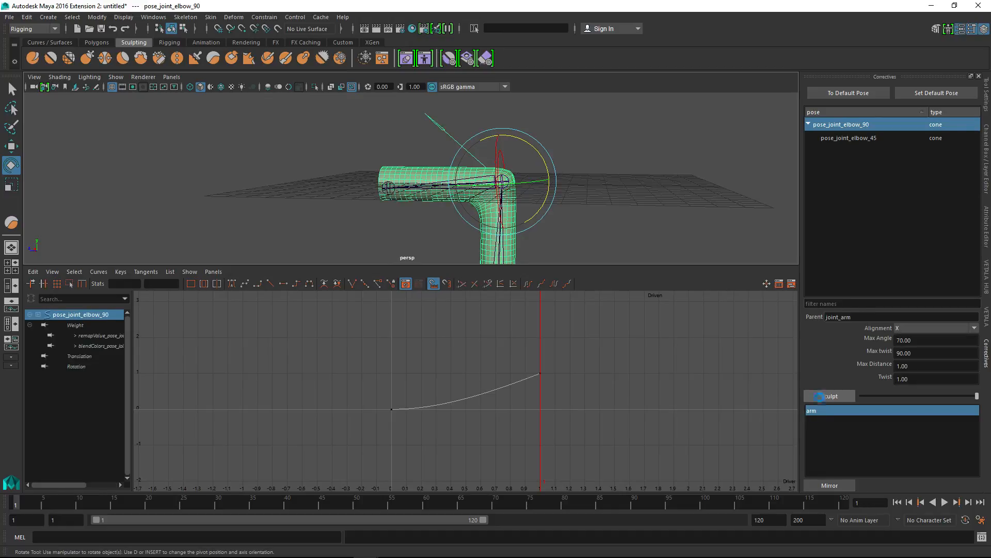
click(630, 188)
key(space)
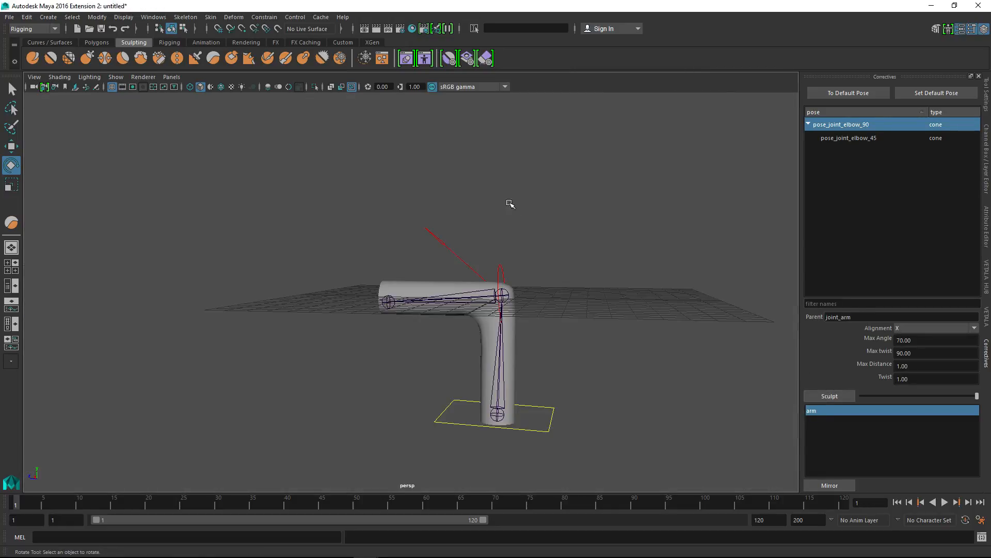
Rotate the elbow control CNT_ARM_2_C to inspect the deformation up close, and undo the last rotation.
drag(493, 250, 510, 278)
alt+drag(511, 302, 506, 275)
alt+right_drag(506, 275, 648, 290)
alt+drag(648, 290, 605, 295)
key(ctrl+z)
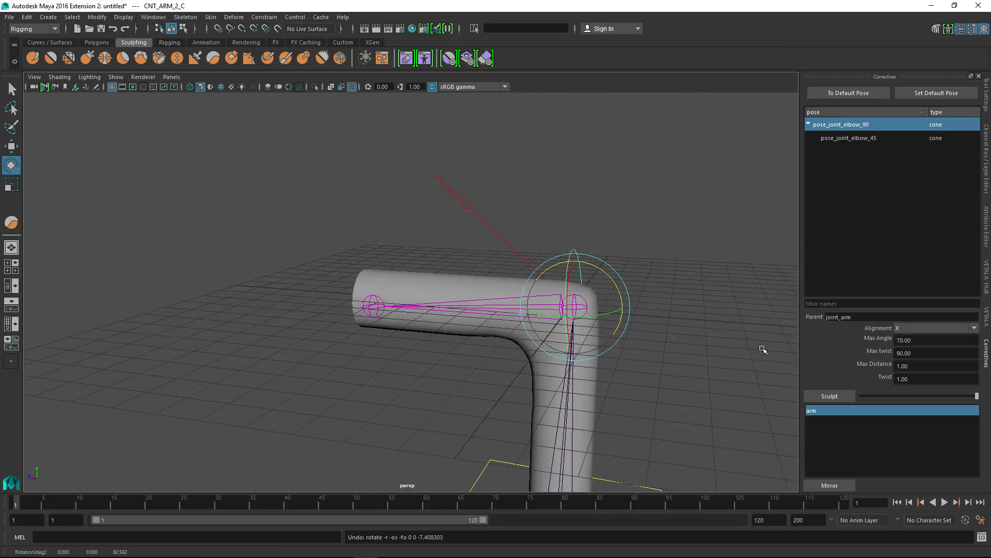
Recall pose_joint_elbow_45 and pose_joint_elbow_90 alternately to compare their corrected elbow shapes.
click(763, 350)
click(865, 134)
click(865, 125)
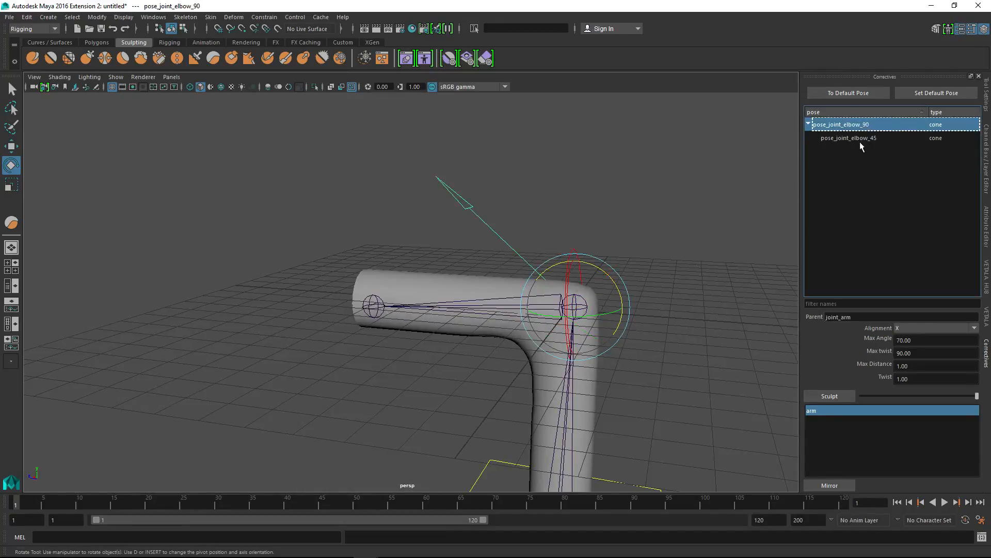
click(860, 139)
click(859, 125)
click(862, 138)
click(851, 126)
click(859, 140)
click(850, 125)
click(850, 139)
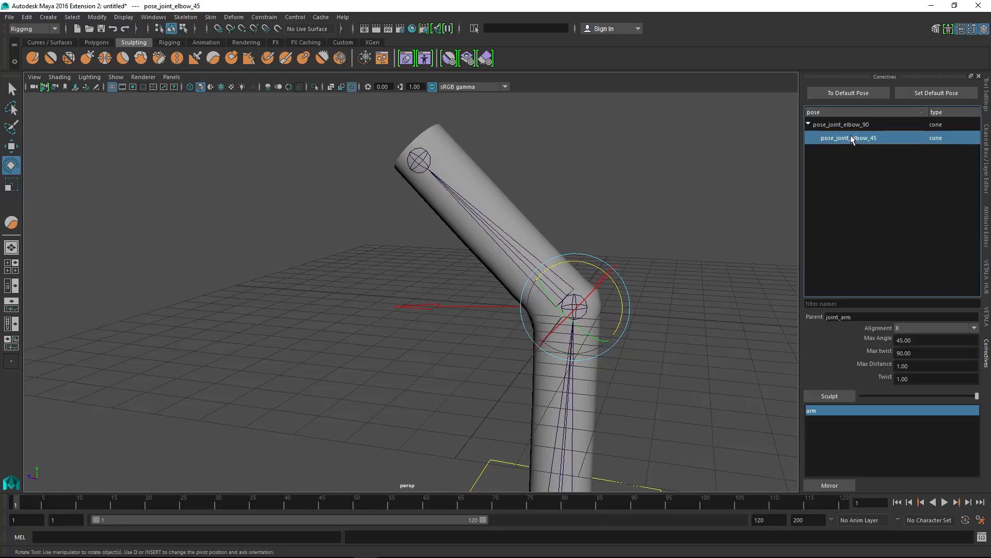
click(855, 127)
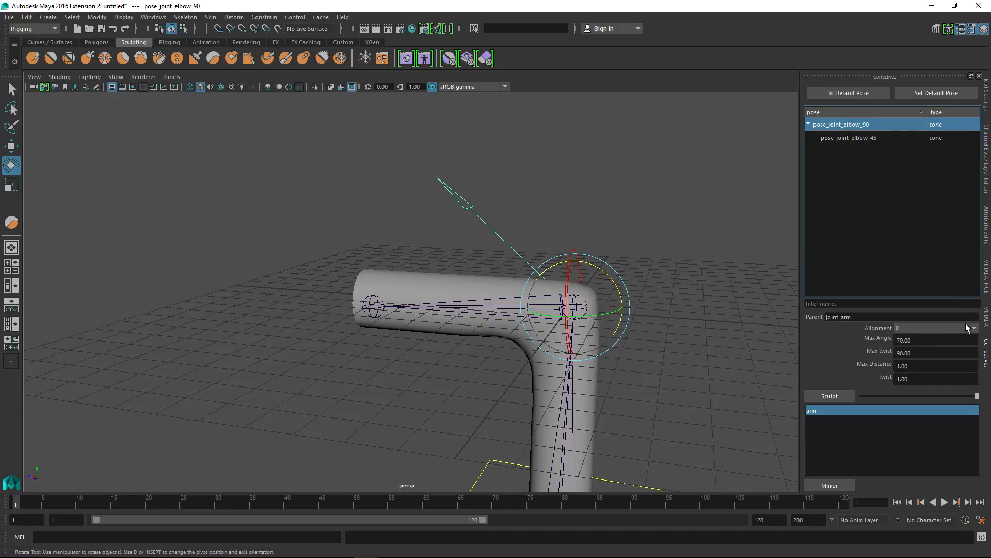
Save the scene to the example process's wip data in VETALA without a comment, and check its versions.
click(987, 315)
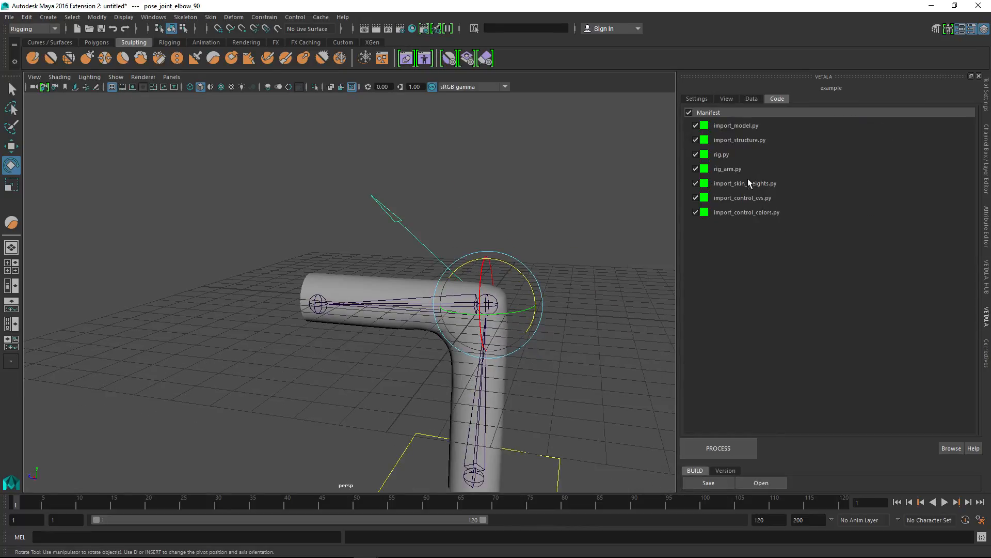
click(752, 99)
click(928, 199)
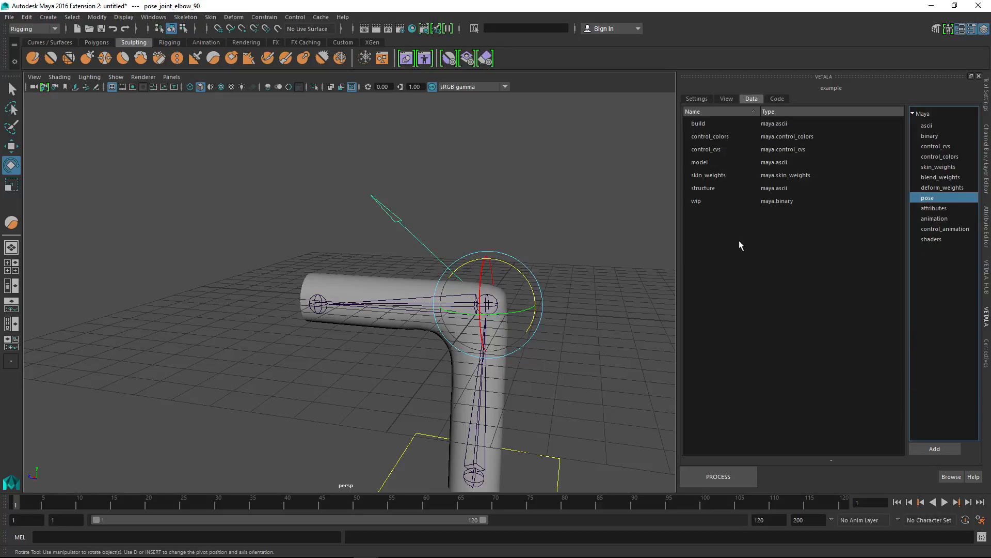
click(705, 201)
click(703, 433)
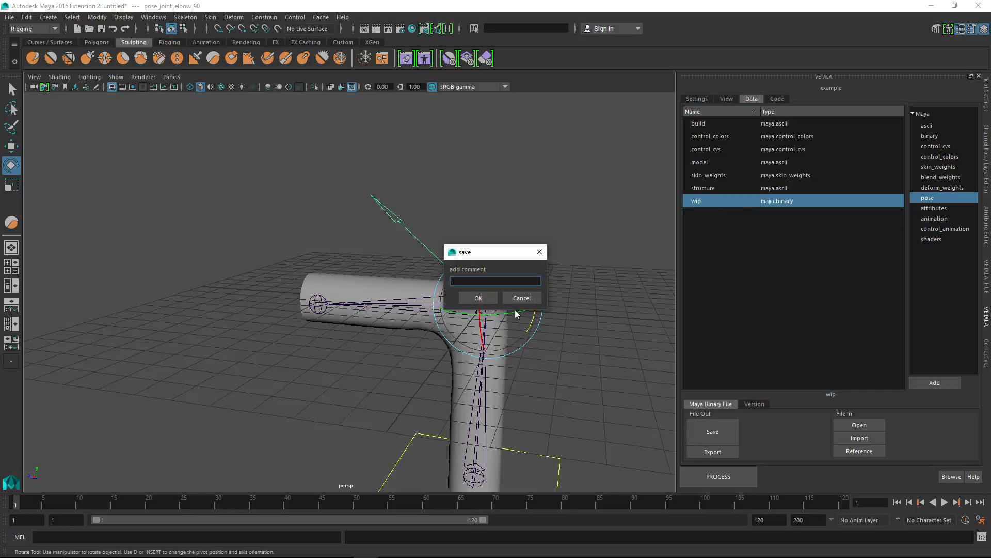
click(478, 298)
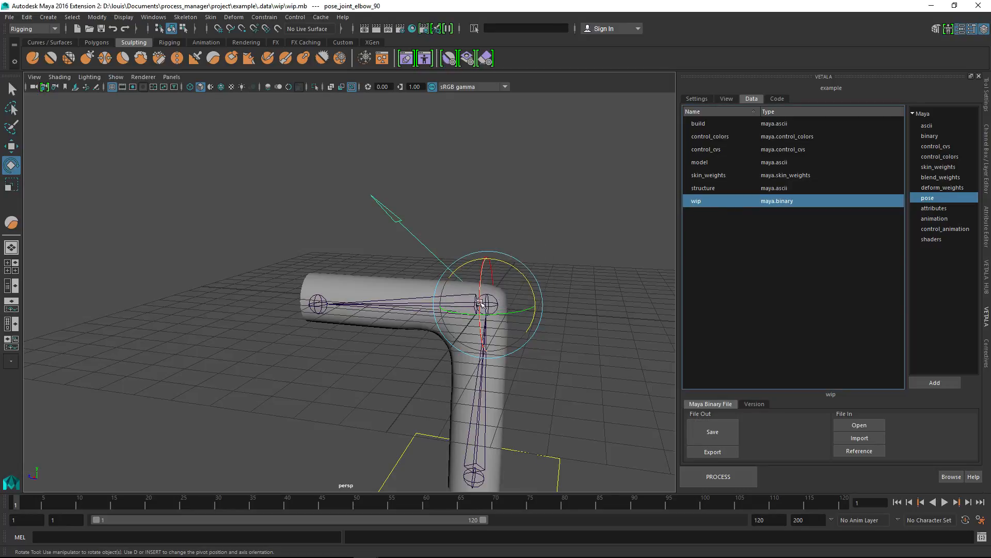
click(754, 404)
click(717, 339)
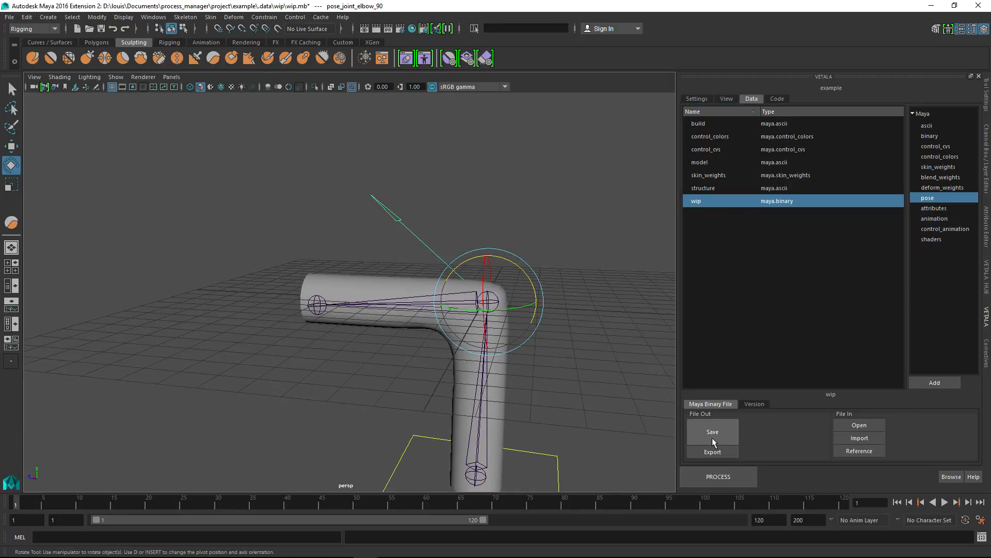
Save the wip data again with the comment "pose deformation", and check its version list.
click(712, 437)
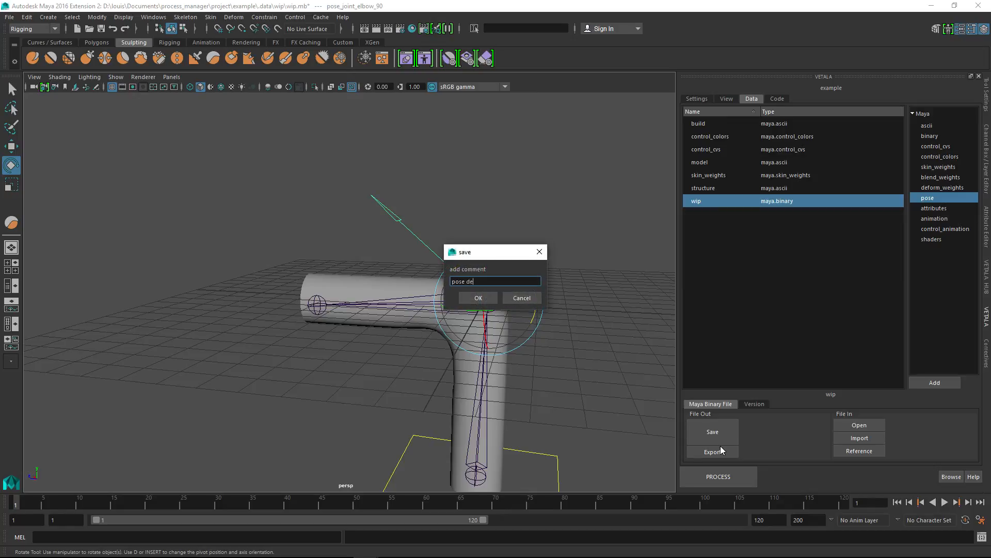
key(Return)
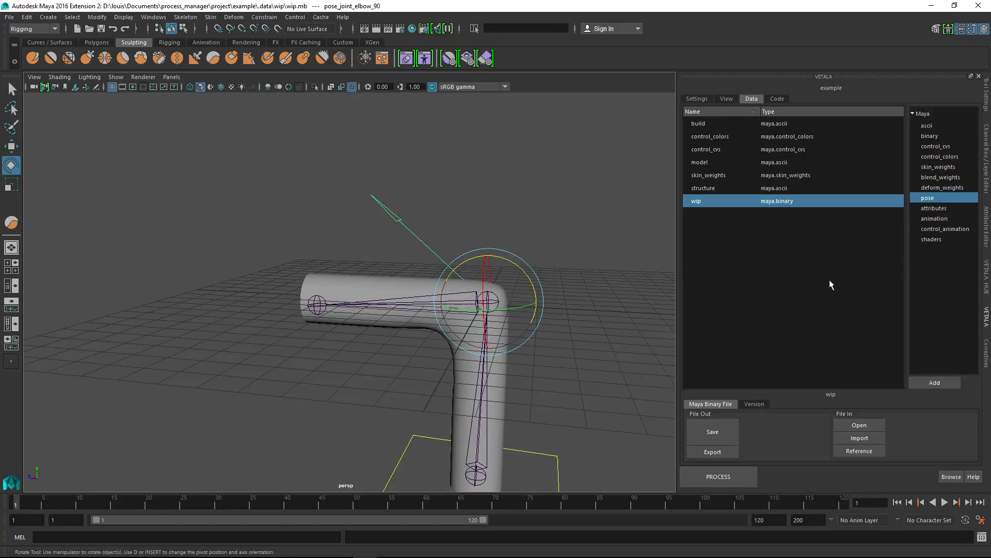
click(755, 404)
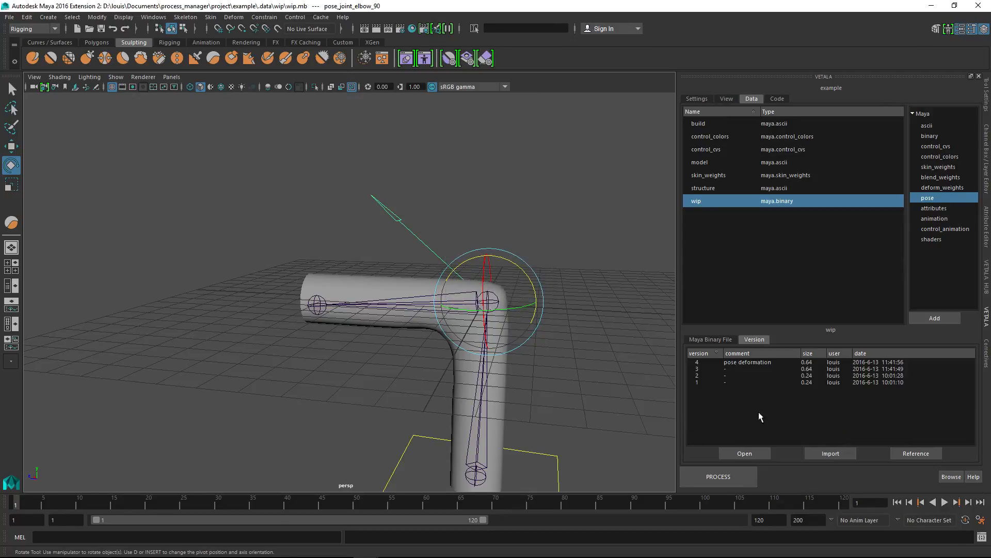
click(713, 341)
Add a pose data entry to the example process and export the pose targets to it.
alt+drag(655, 330, 578, 273)
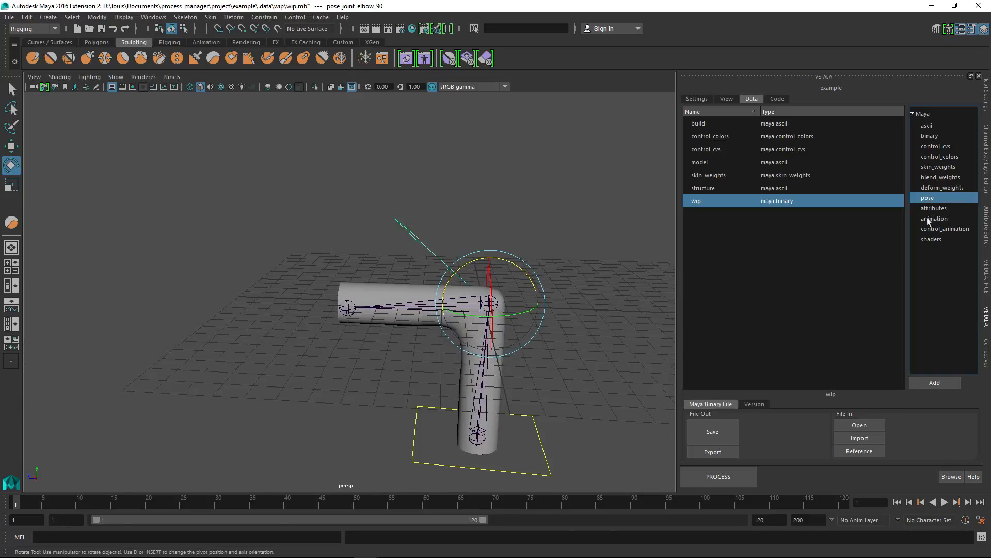
click(934, 382)
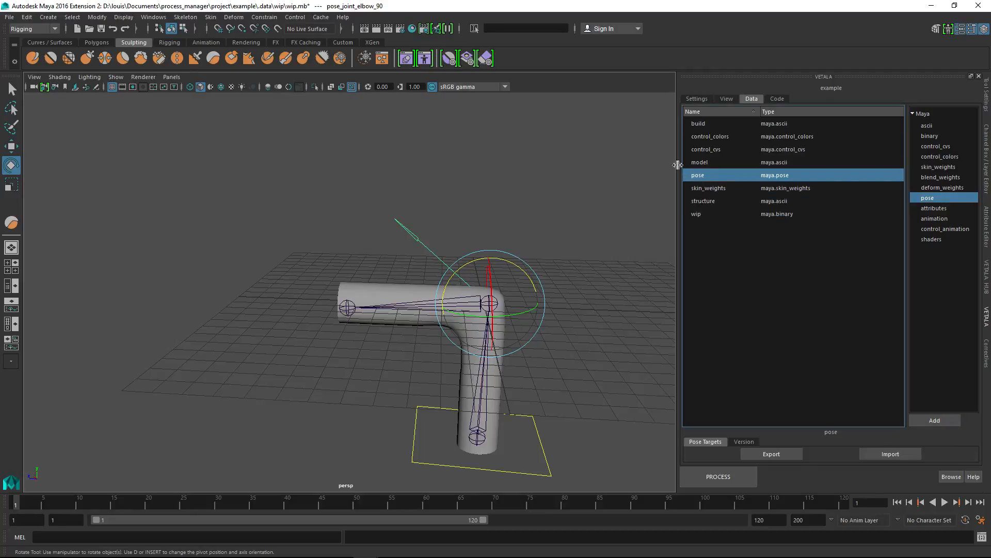
alt+drag(586, 279, 625, 343)
click(611, 336)
click(760, 455)
alt+drag(595, 262, 601, 245)
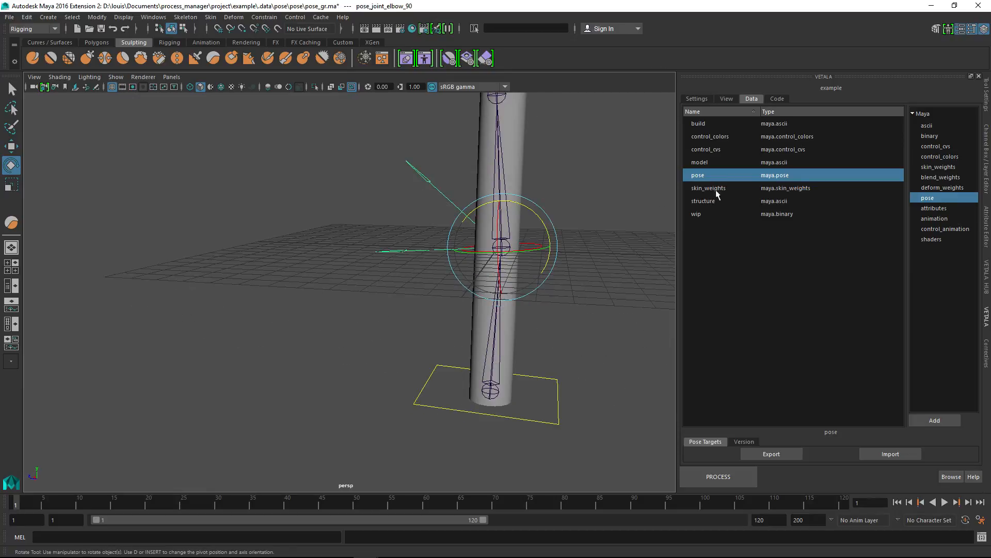
Browse the example process's pose data folder on disk, examine the exported pose_gr.ma and pose_joint_elbow_90.ma files, and close the folder.
double_click(711, 177)
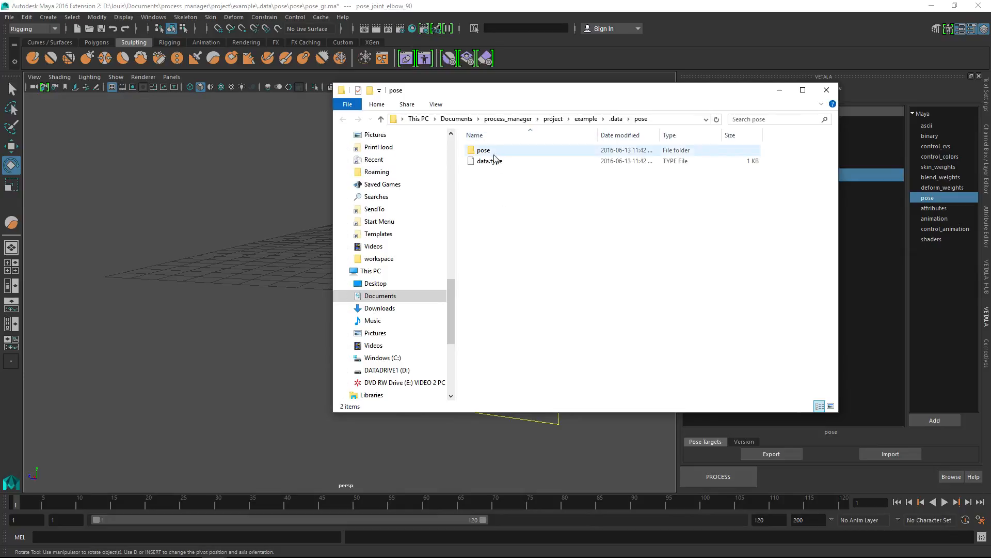
double_click(485, 151)
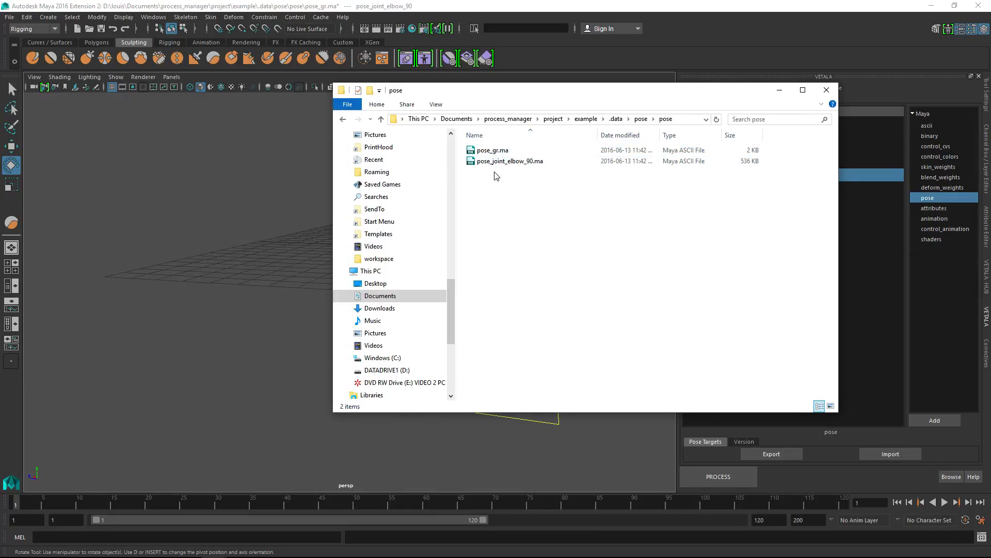
click(491, 150)
click(497, 161)
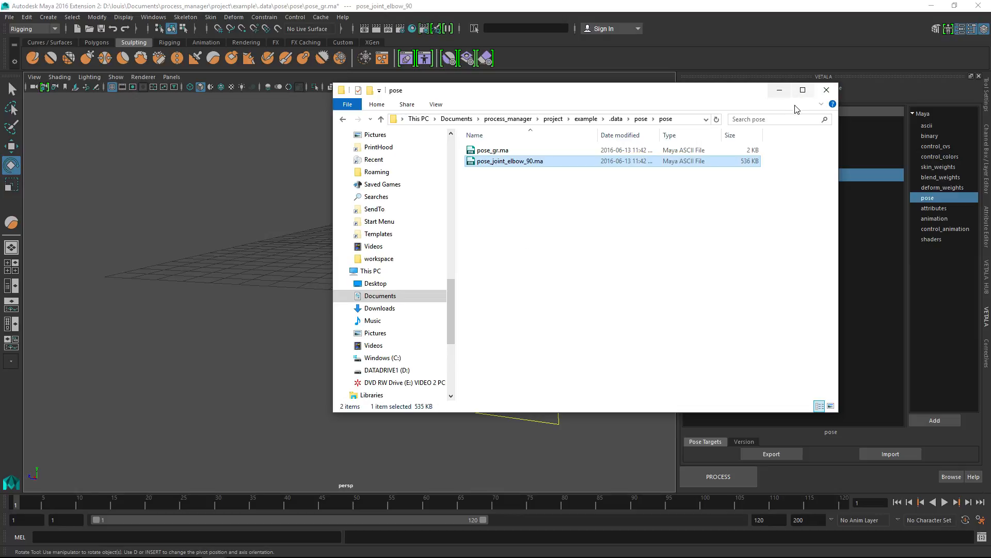
click(826, 90)
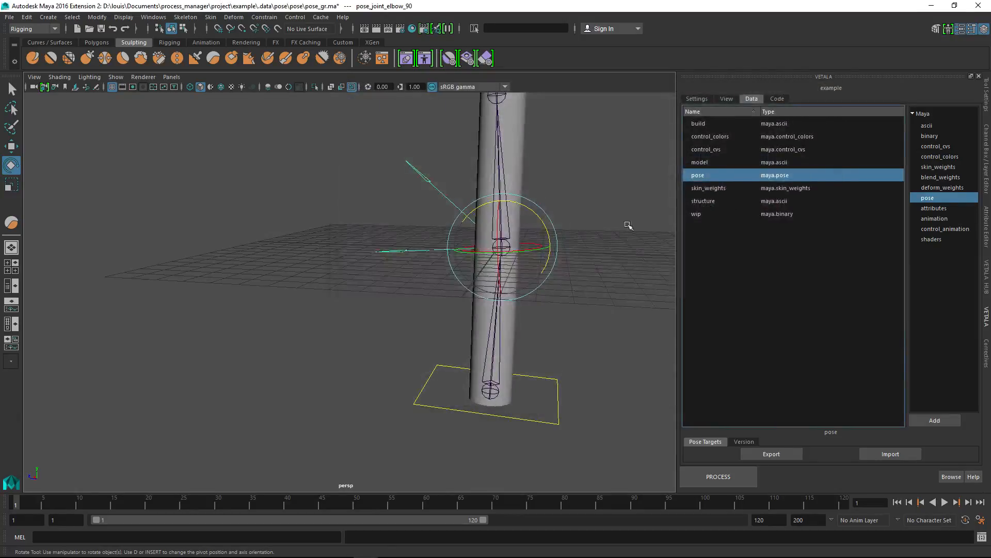
Add a new data import for the pose data to the example process's code manifest.
alt+drag(628, 223, 625, 286)
alt+drag(630, 300, 646, 313)
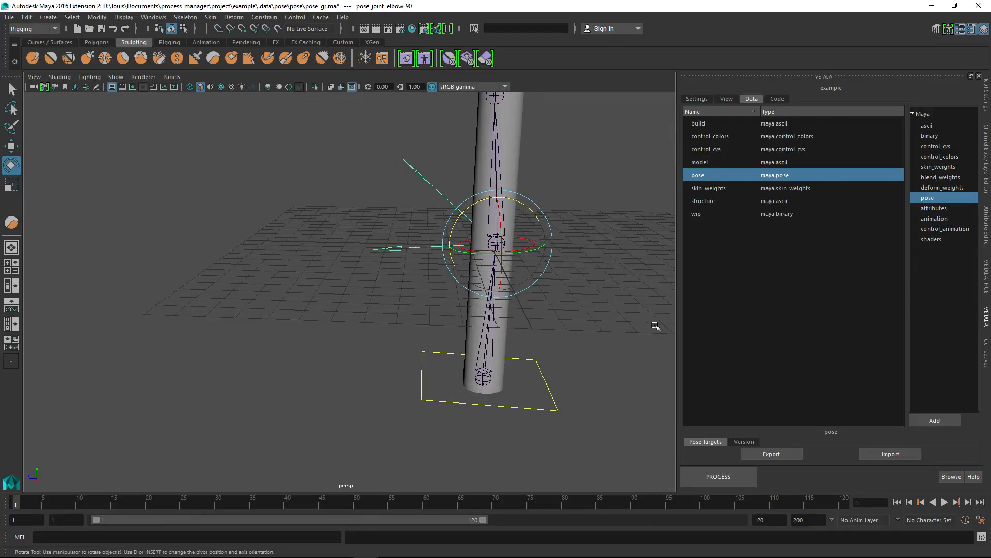
click(774, 100)
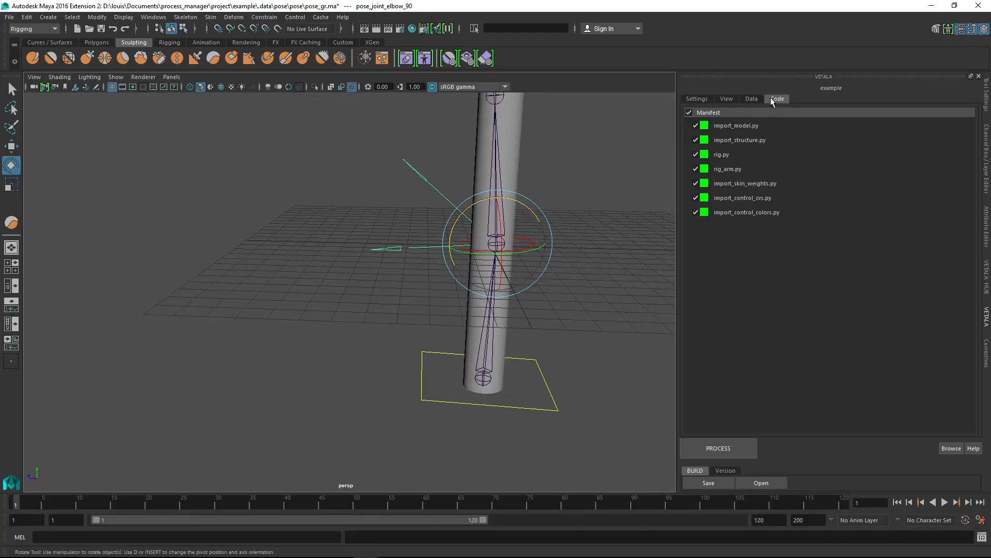
right_click(736, 230)
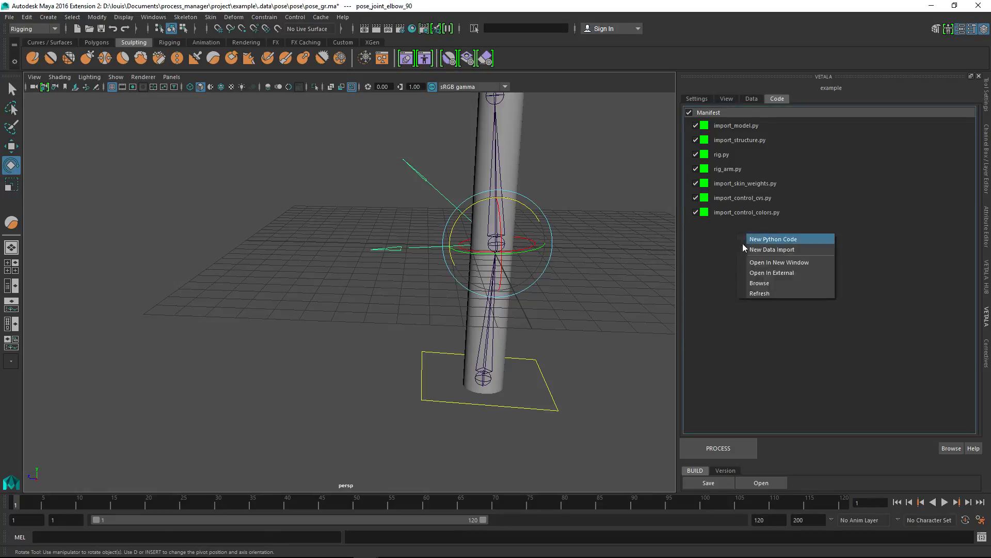
click(751, 250)
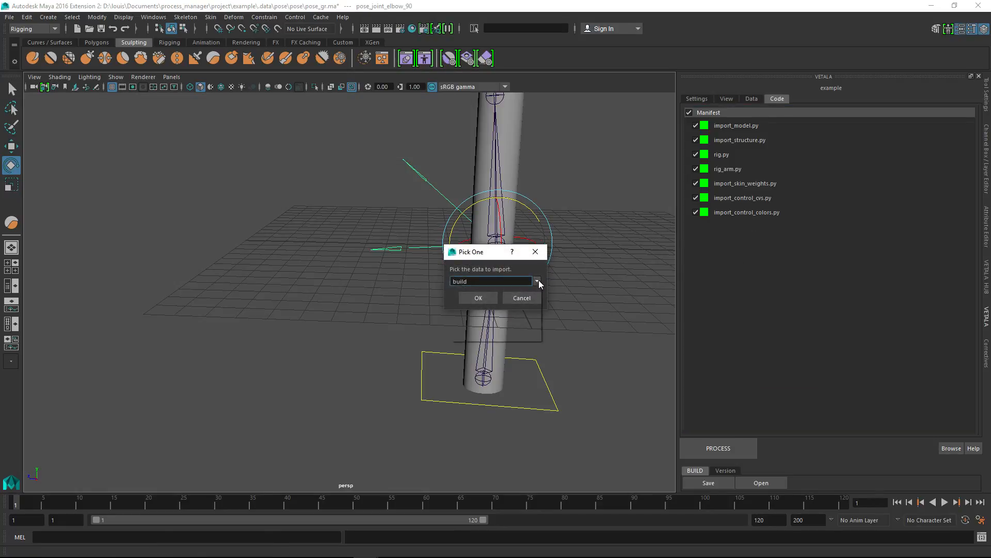
click(537, 280)
click(464, 318)
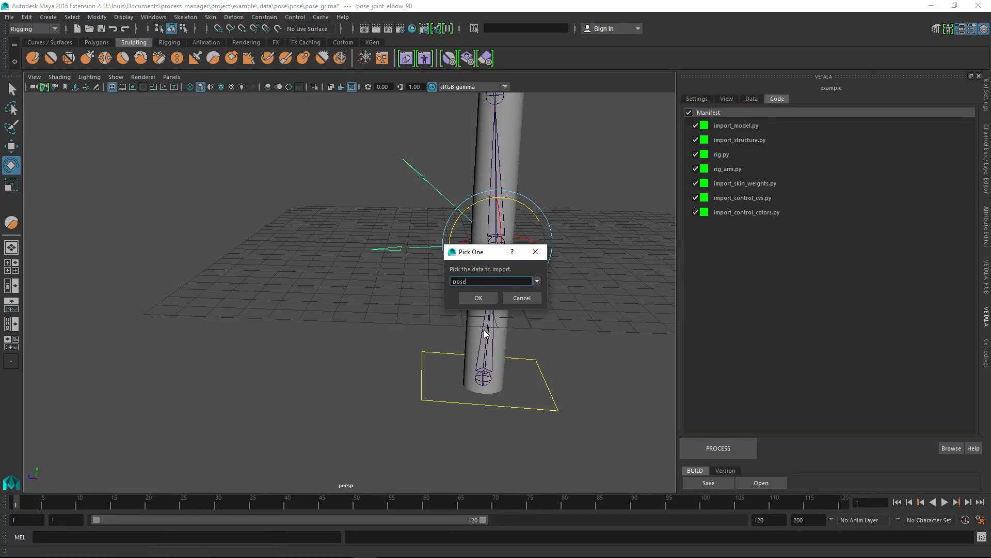
click(478, 299)
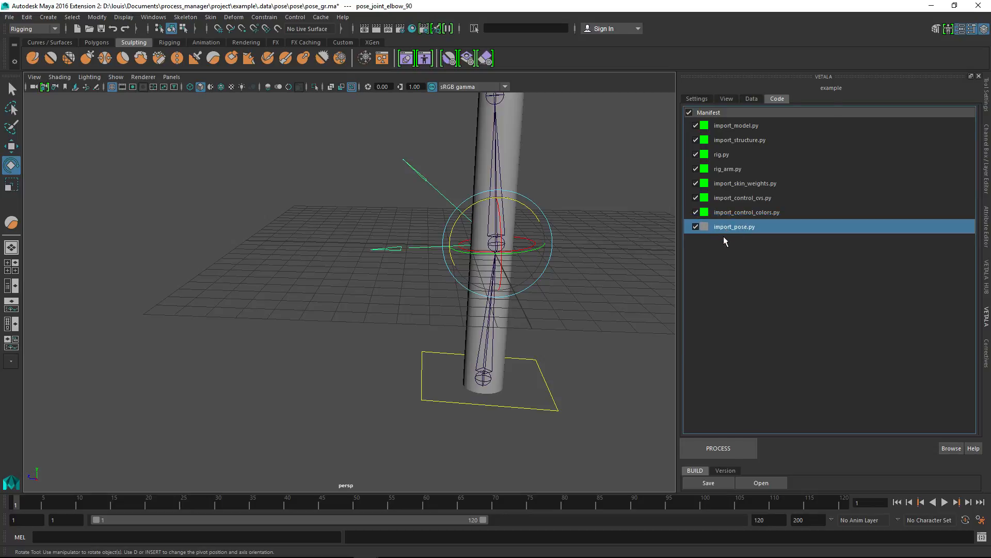
Save the scene to the example process's wip data, and run the process to rebuild the rig with the imported poses.
click(717, 449)
click(547, 299)
click(746, 98)
click(705, 216)
click(724, 425)
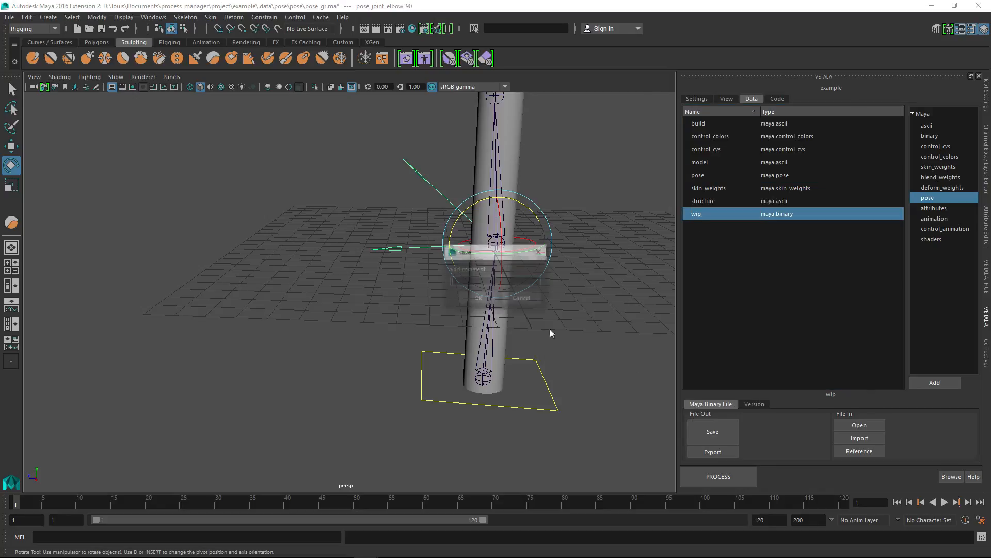
click(473, 293)
click(719, 476)
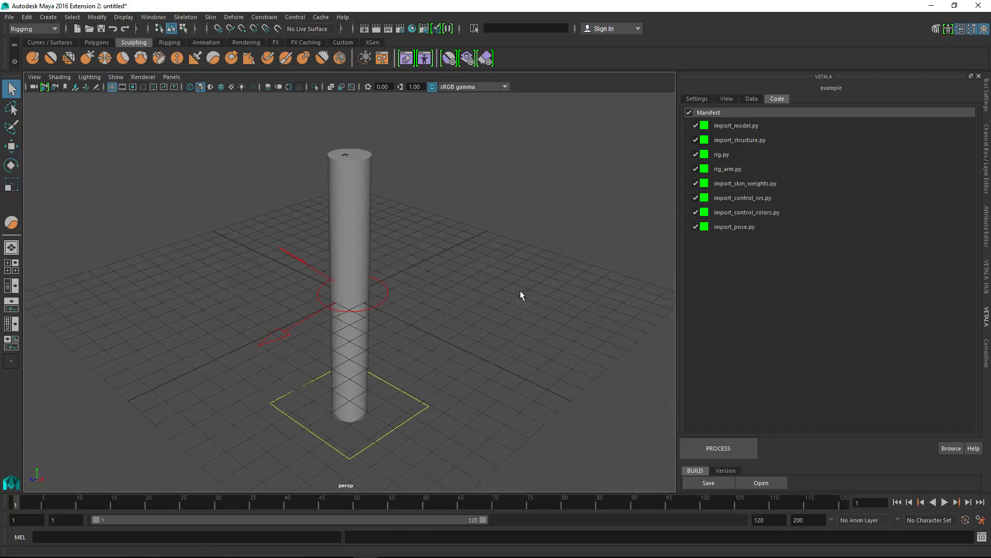
Rotate the elbow control CNT_ARM_2_C to test the rebuilt arm's bend, and undo the rotation.
alt+drag(437, 324, 416, 300)
alt+middle_drag(379, 312, 439, 303)
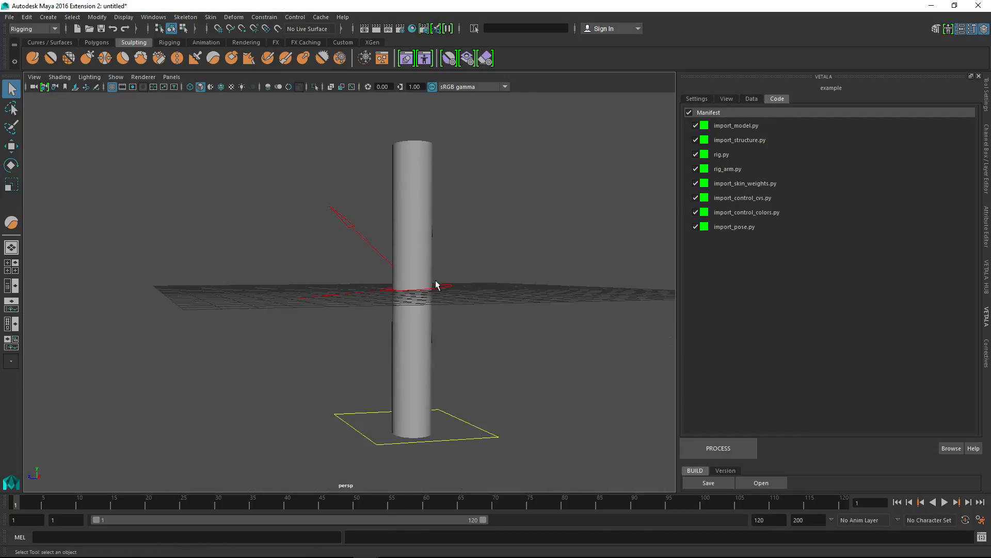
click(436, 282)
alt+drag(437, 307, 522, 312)
key(e)
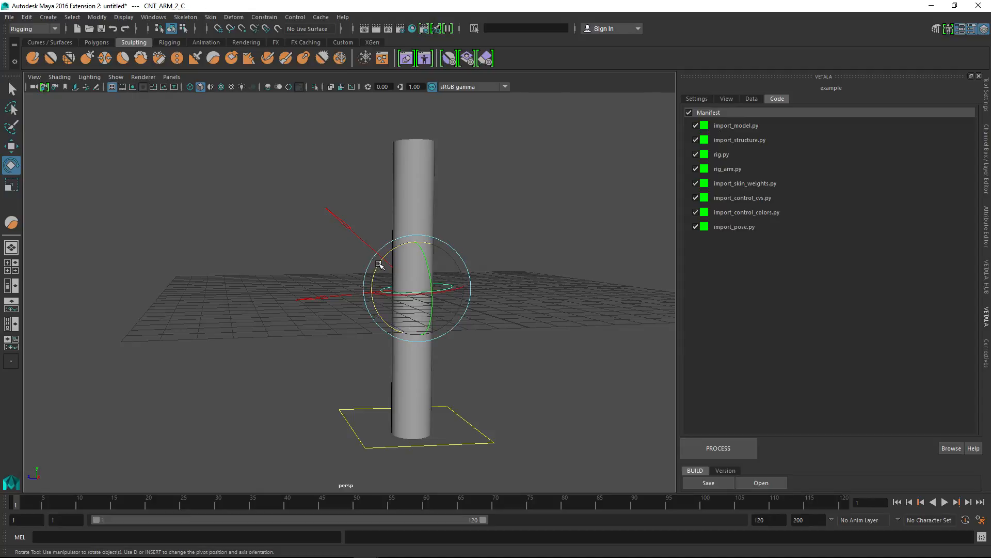
drag(381, 268, 370, 355)
key(ctrl+z)
key(ctrl+z)
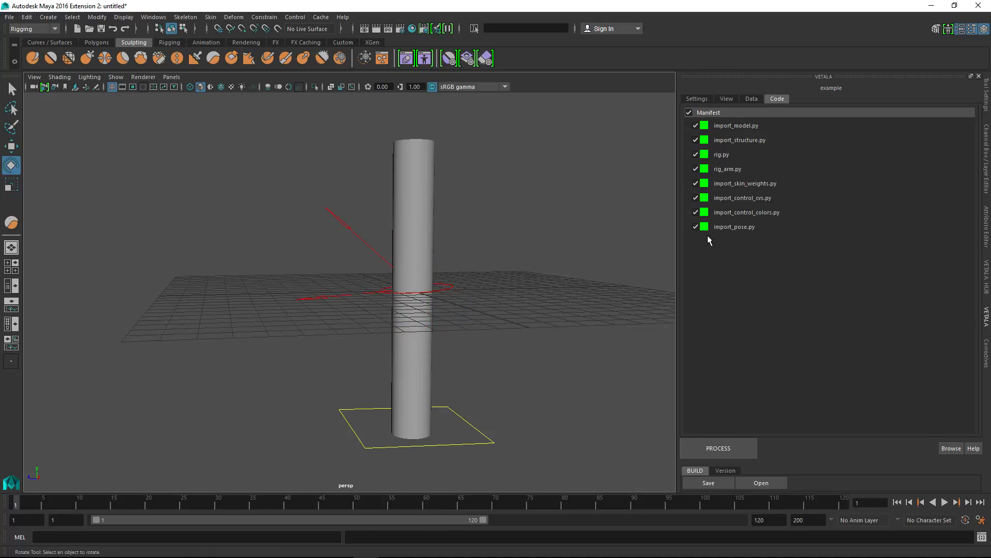
Disable import_pose.py in the manifest and run the example process again without it.
click(696, 228)
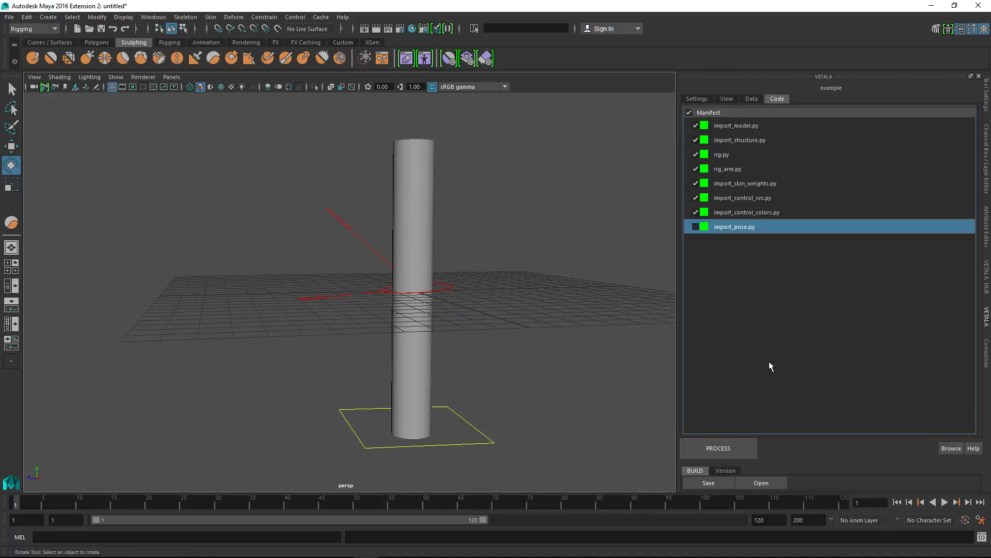
click(729, 447)
click(452, 297)
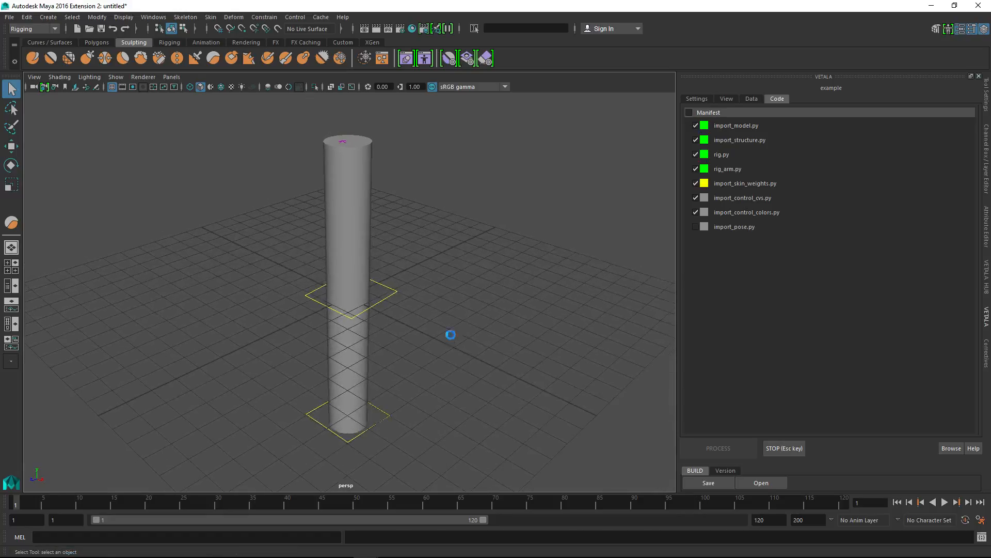
Rotate CNT_ARM_2_C about 60 degrees in Z to test the uncorrected elbow, and undo the rotation.
drag(388, 314, 386, 313)
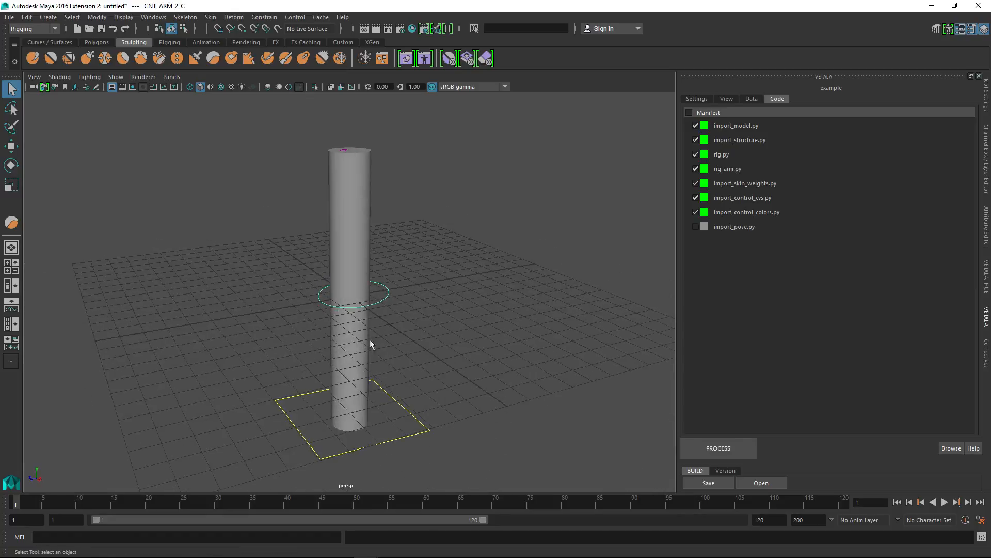
key(e)
drag(321, 270, 308, 309)
key(ctrl+z)
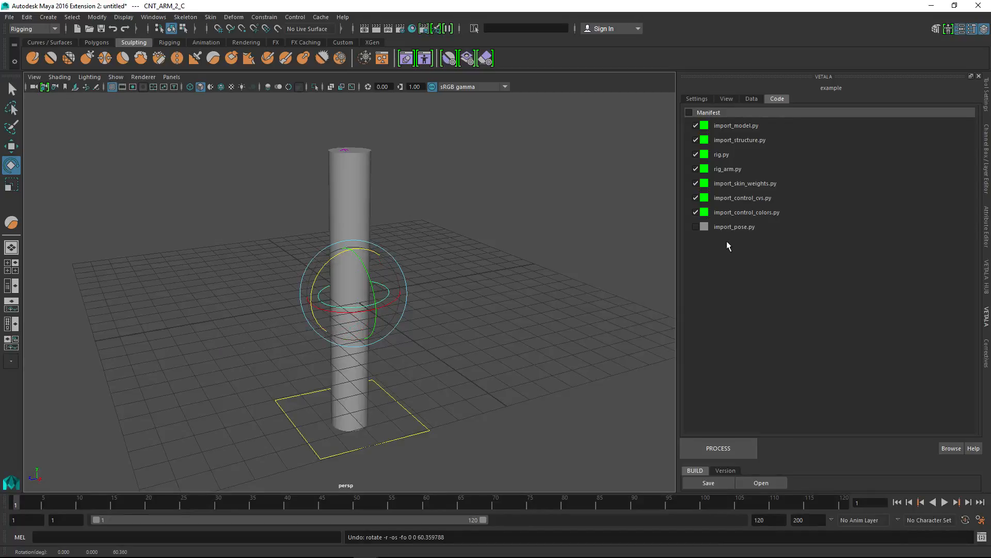
Run import_pose.py on its own, and rotate CNT_ARM_2_C to bend the arm sharply at the elbow.
click(726, 228)
right_click(728, 227)
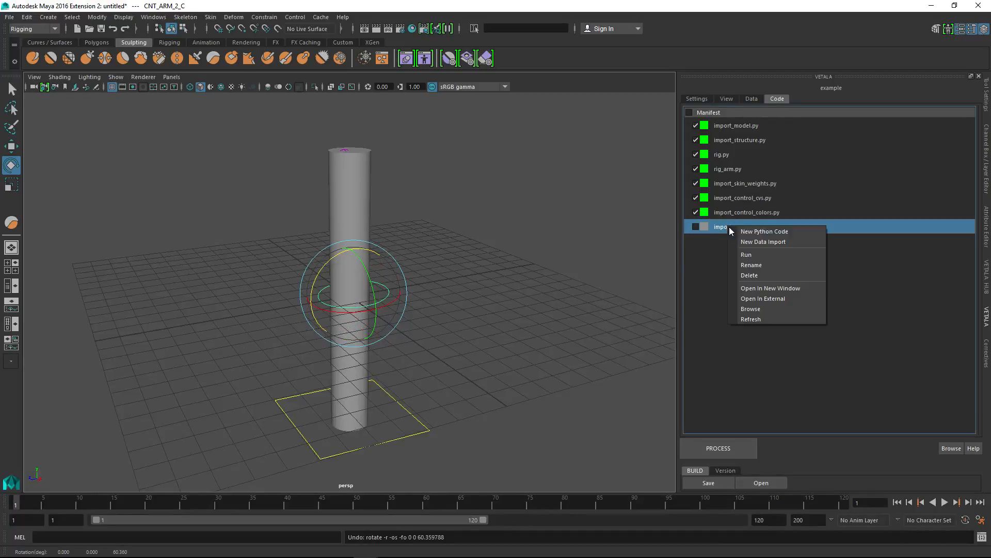
click(749, 255)
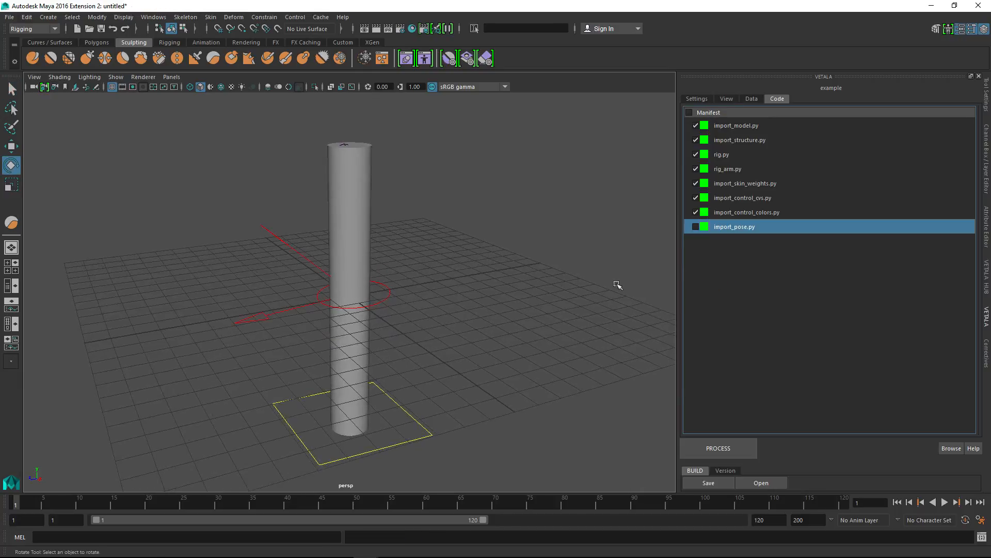
click(387, 293)
drag(381, 294, 317, 319)
alt+drag(329, 320, 547, 347)
Show the corrective poses tool and the outliner, inspect pose_gr in the hierarchy, and refresh the corrective pose list.
click(980, 327)
click(984, 325)
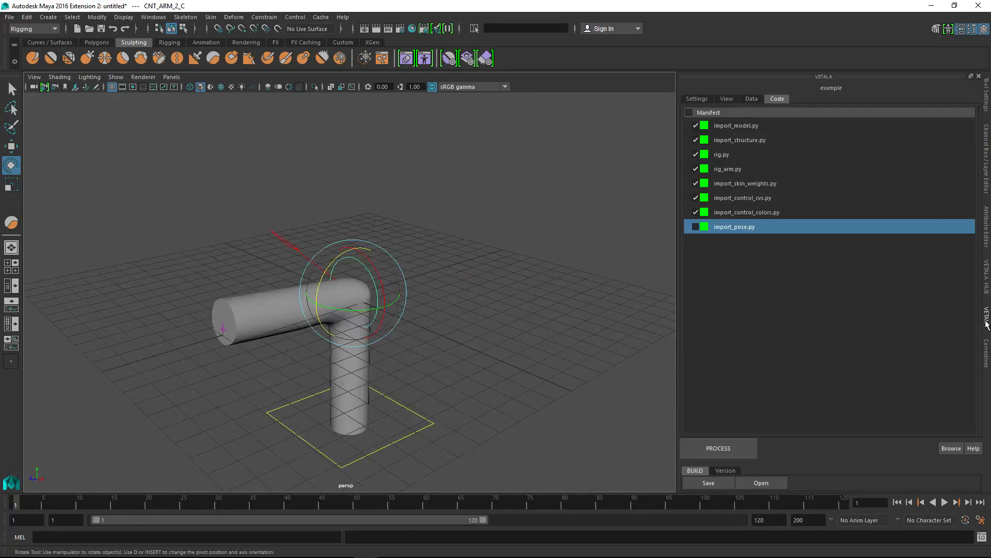
click(985, 355)
alt+drag(676, 360, 580, 372)
click(163, 341)
click(19, 288)
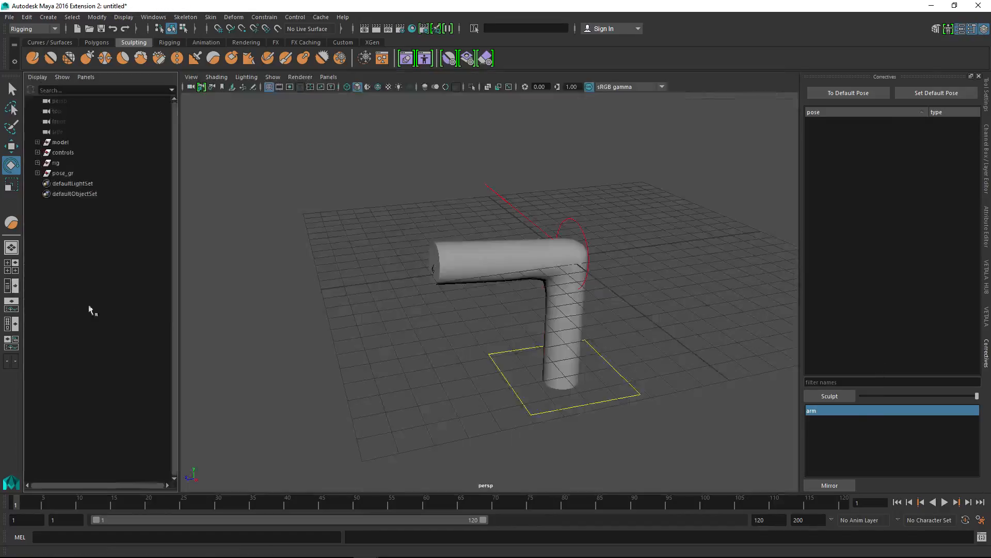
click(62, 173)
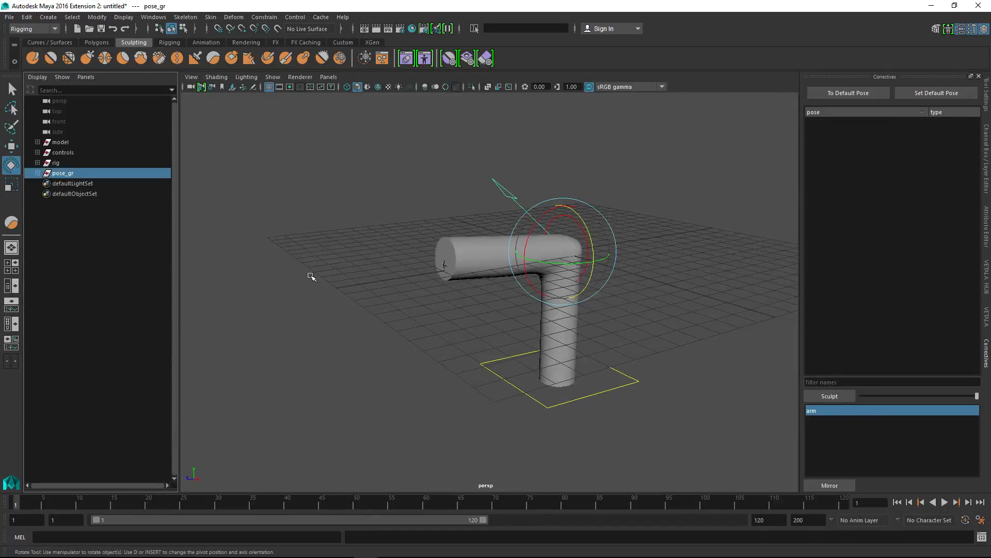
click(340, 303)
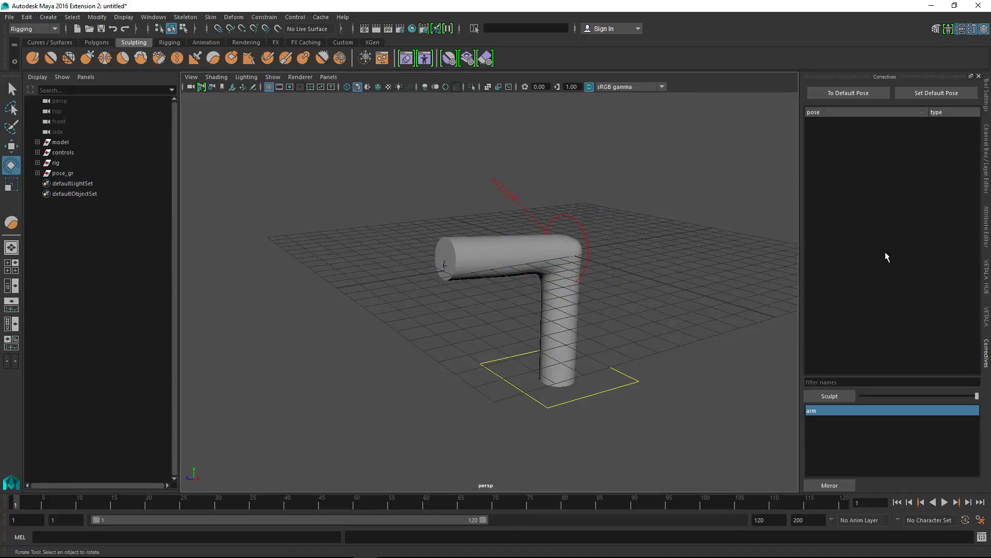
right_click(886, 252)
click(891, 305)
Recall pose_joint_elbow_90, its nested pose_joint_elbow_45 and the default pose to check the imported elbow corrections.
click(830, 127)
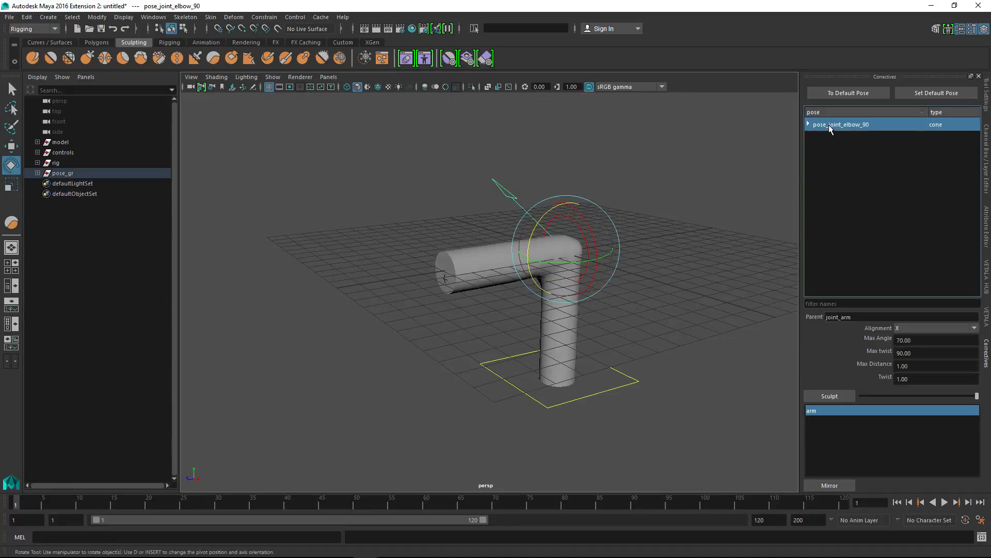
click(807, 125)
click(841, 139)
click(845, 94)
click(846, 127)
click(839, 140)
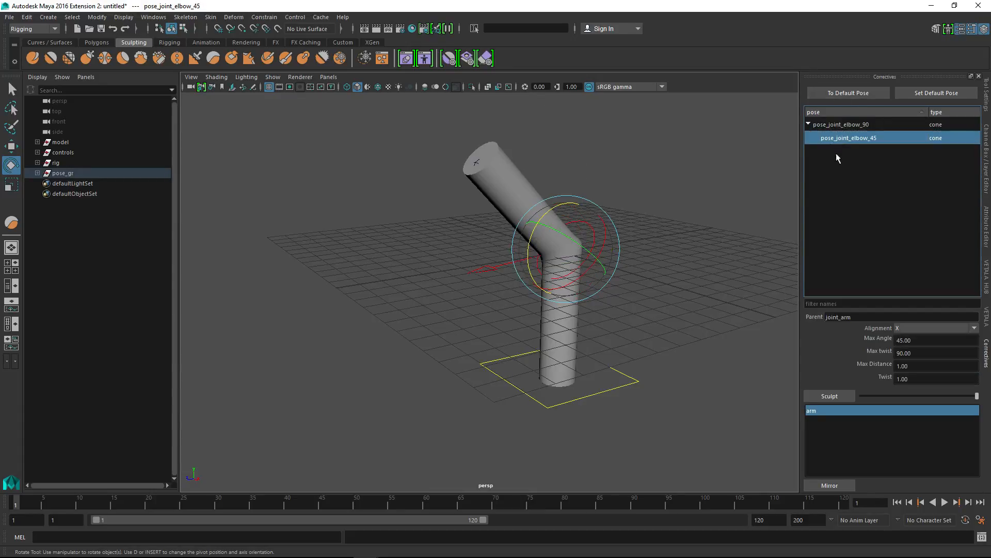
click(835, 127)
click(838, 138)
Select the pose data of the example process in VETALA, and process the rig again with import_pose.py still disabled.
click(987, 316)
click(752, 99)
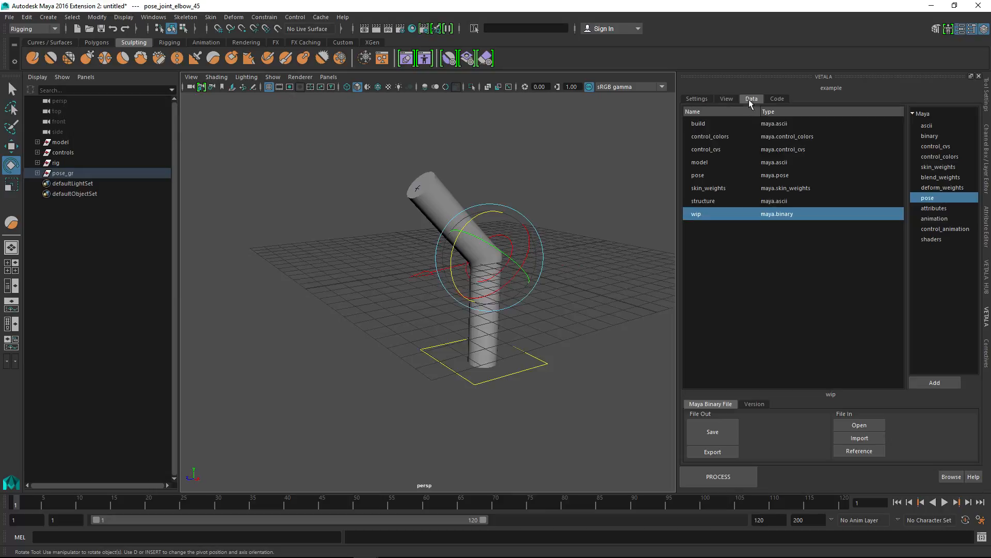
click(702, 174)
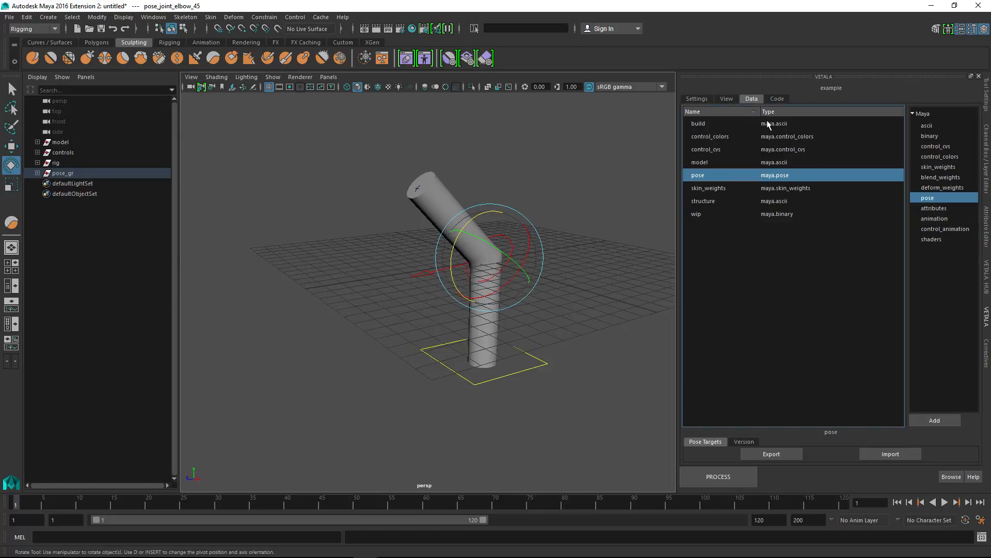
click(719, 476)
click(454, 297)
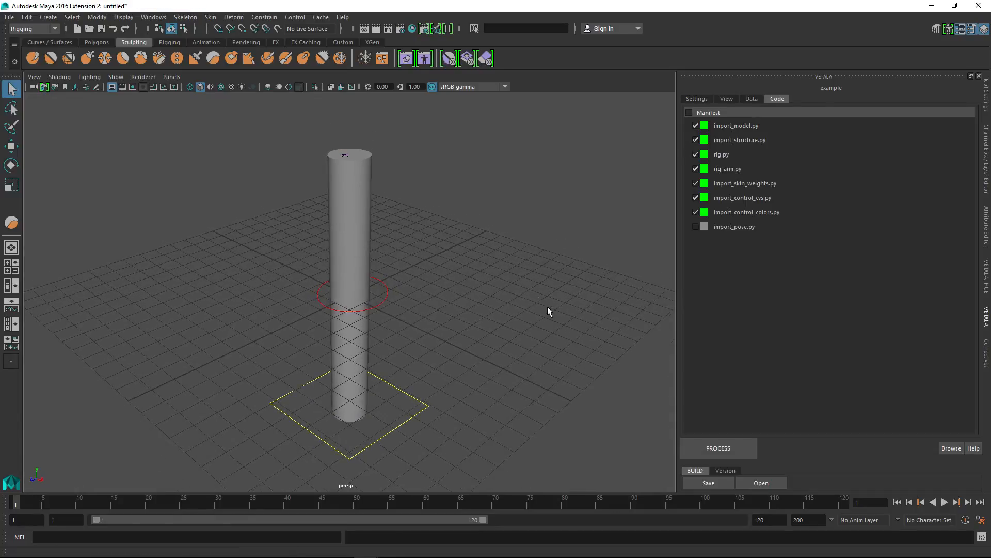
Move the base control CNT_ARM_1_C freely to test the rebuilt arm rig, and undo the move.
key(space)
click(492, 324)
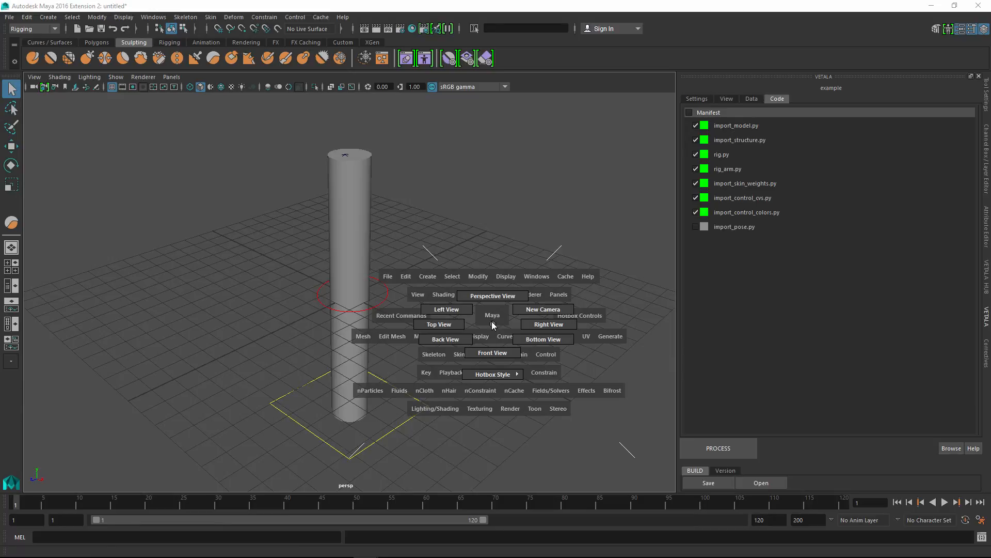
alt+drag(493, 326, 431, 283)
alt+drag(458, 315, 465, 348)
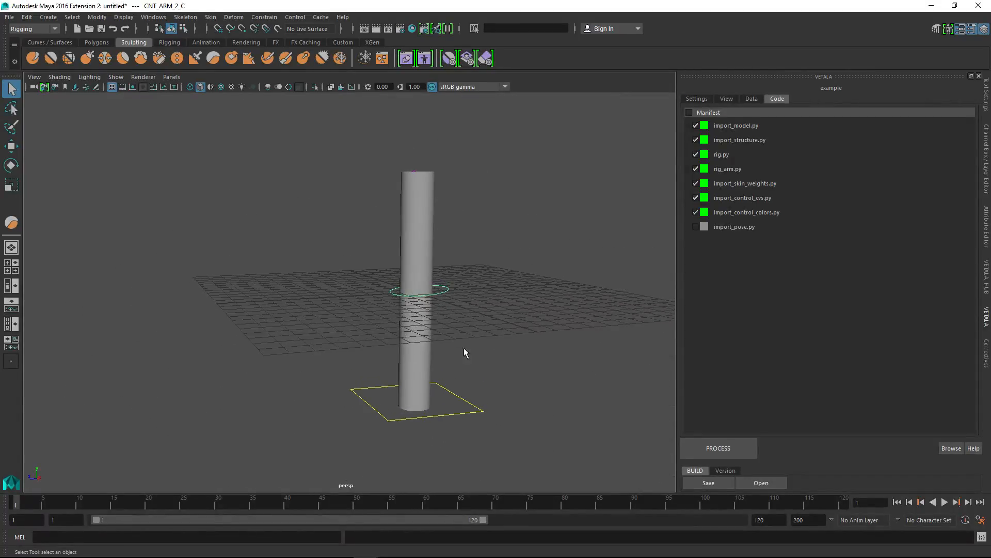
alt+drag(482, 455, 549, 454)
key(w)
click(426, 385)
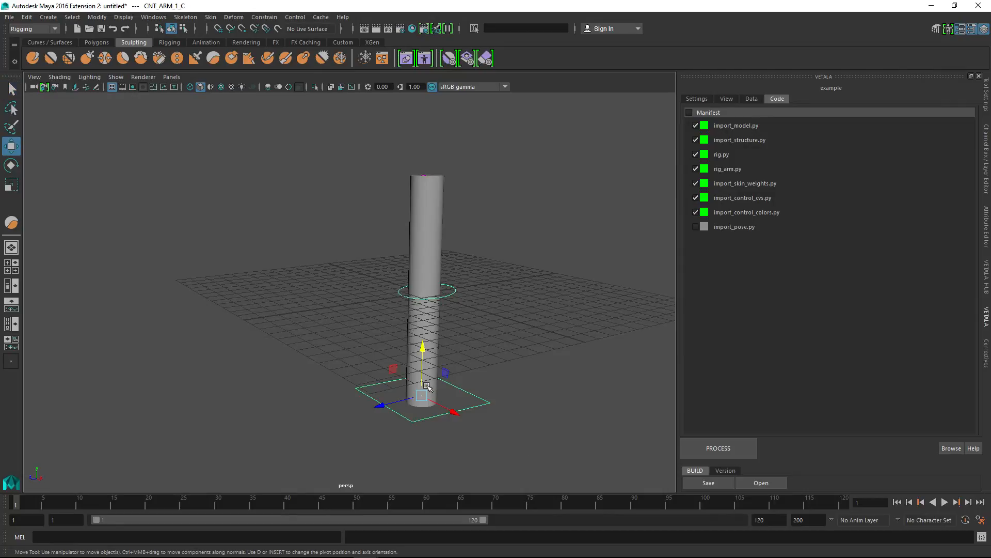
drag(429, 394, 468, 413)
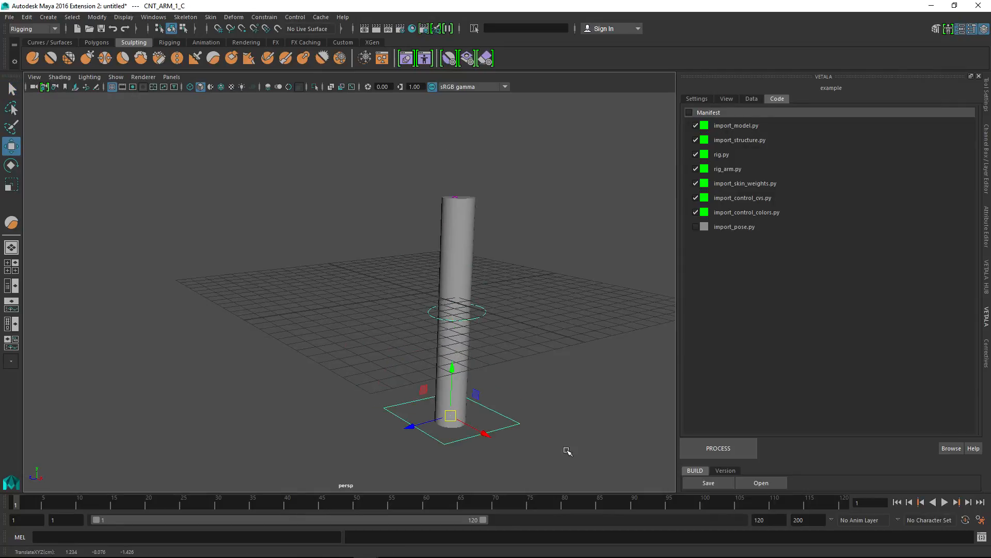
key(ctrl+z)
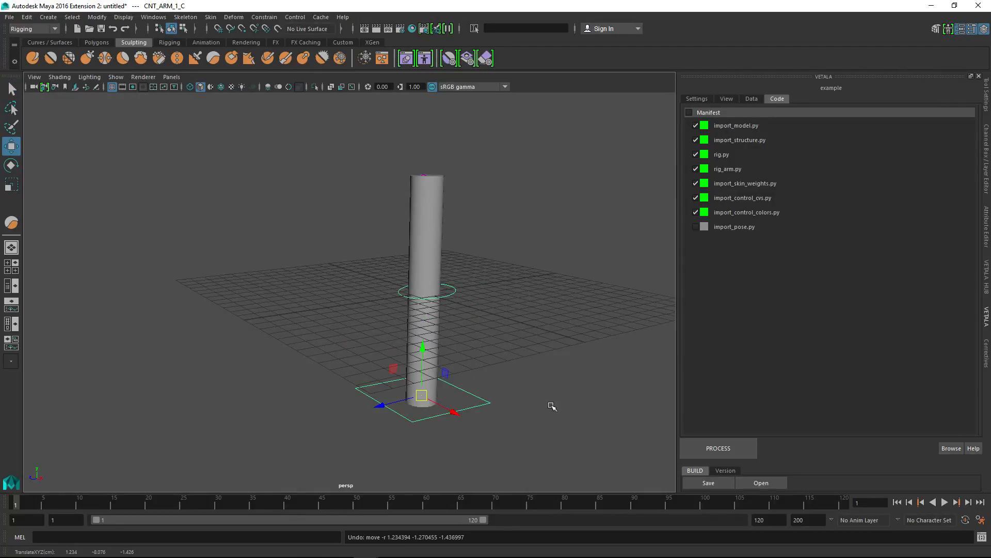
alt+drag(516, 393, 551, 319)
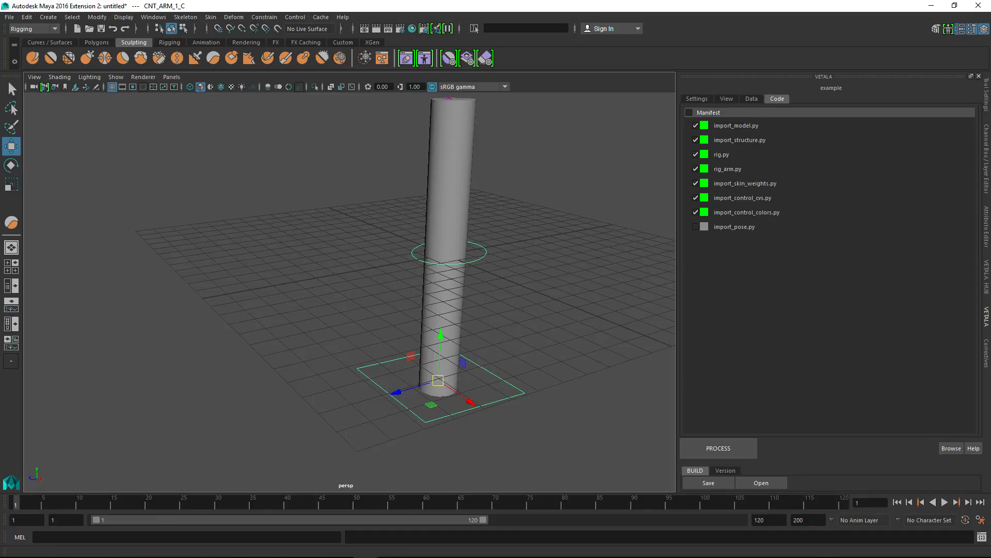
Bring up the open Chrome windows to choose between the Vetala documentation and the Vetala Auto Rig YouTube page.
mouse_move(501, 556)
click(316, 549)
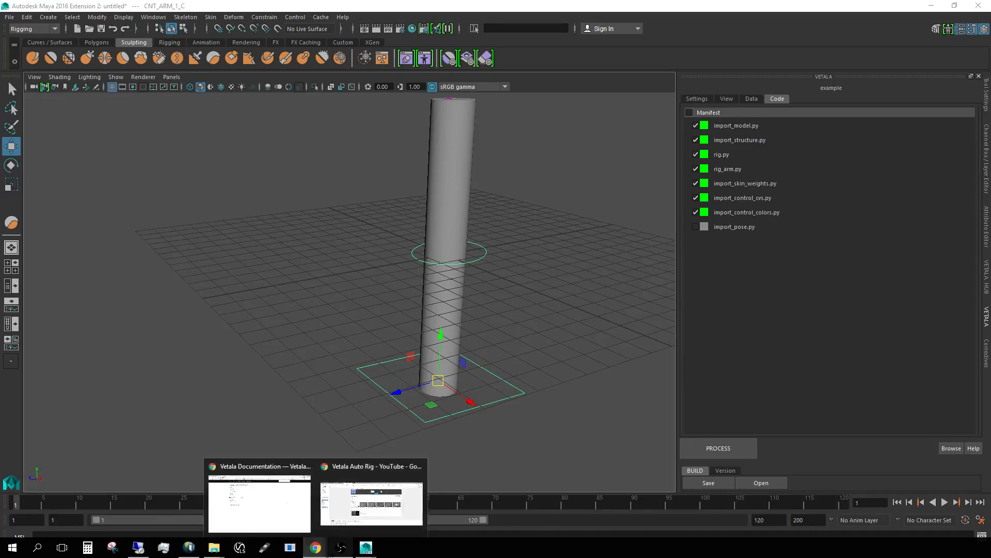